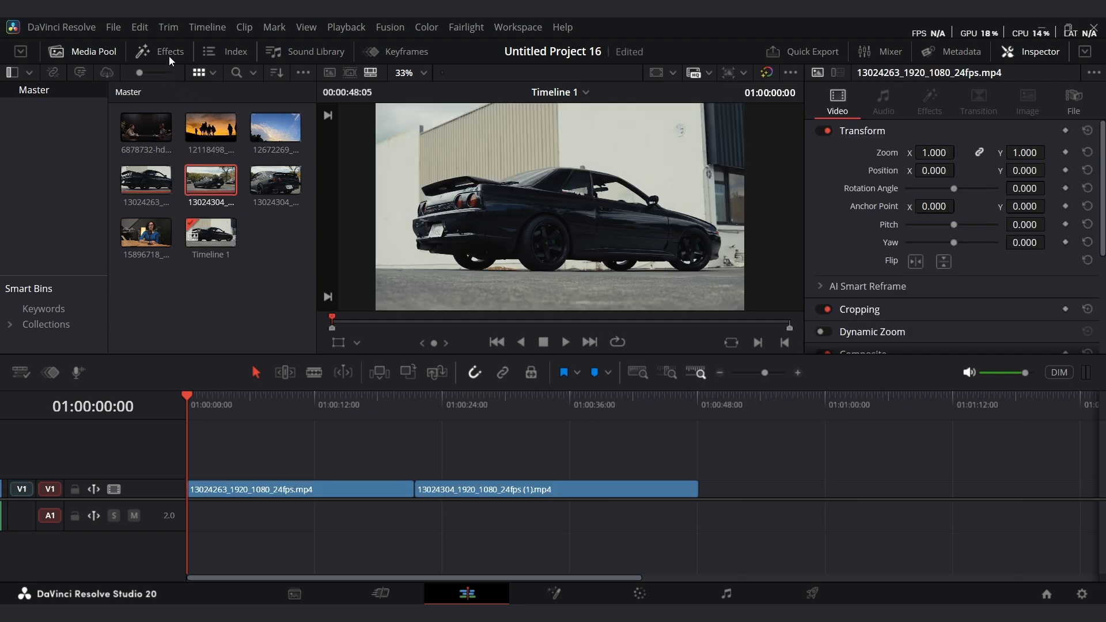
Open the effects library, move the playhead to the cut, and select both clips around it to add the default transition.
{"action": "left_click", "coordinate": [169, 56]}
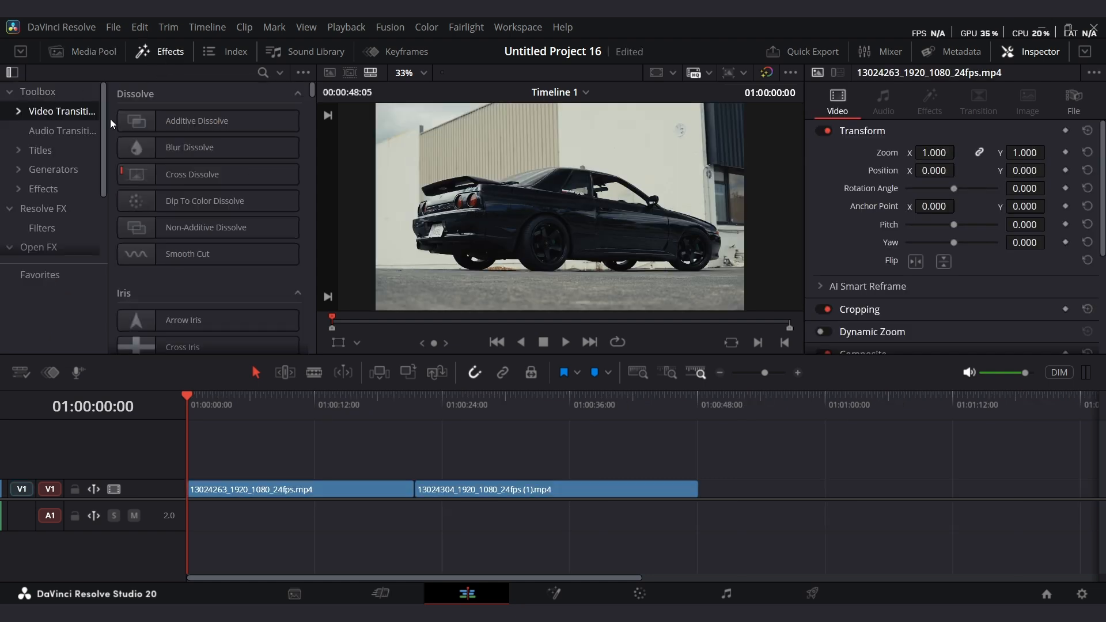
{"action": "key", "text": "Down"}
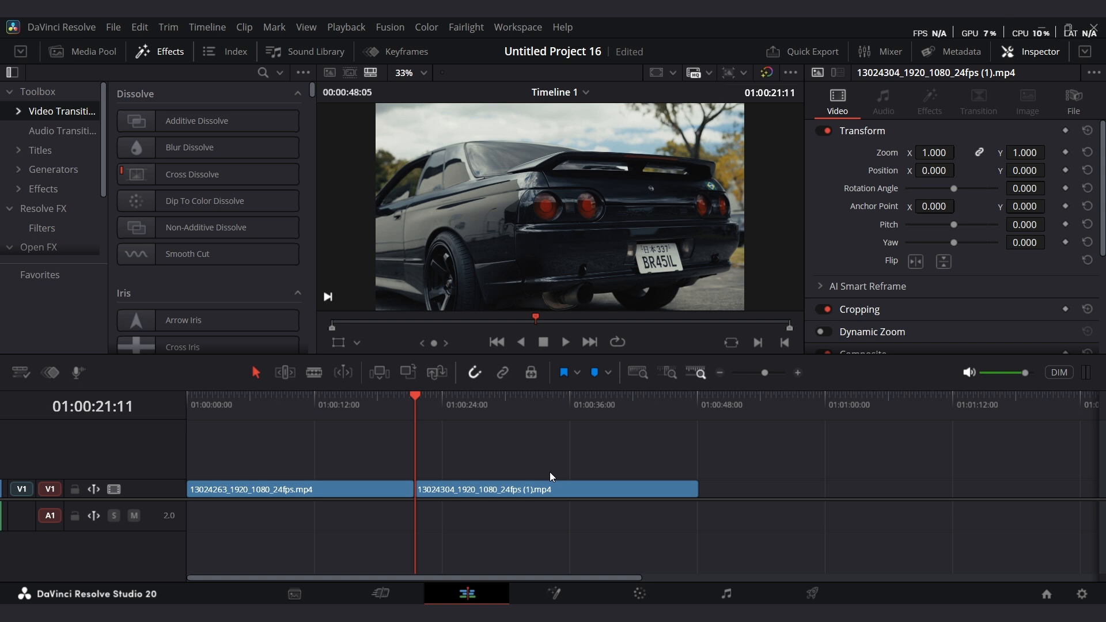
{"action": "left_click_drag", "start_coordinate": [365, 440], "coordinate": [438, 505]}
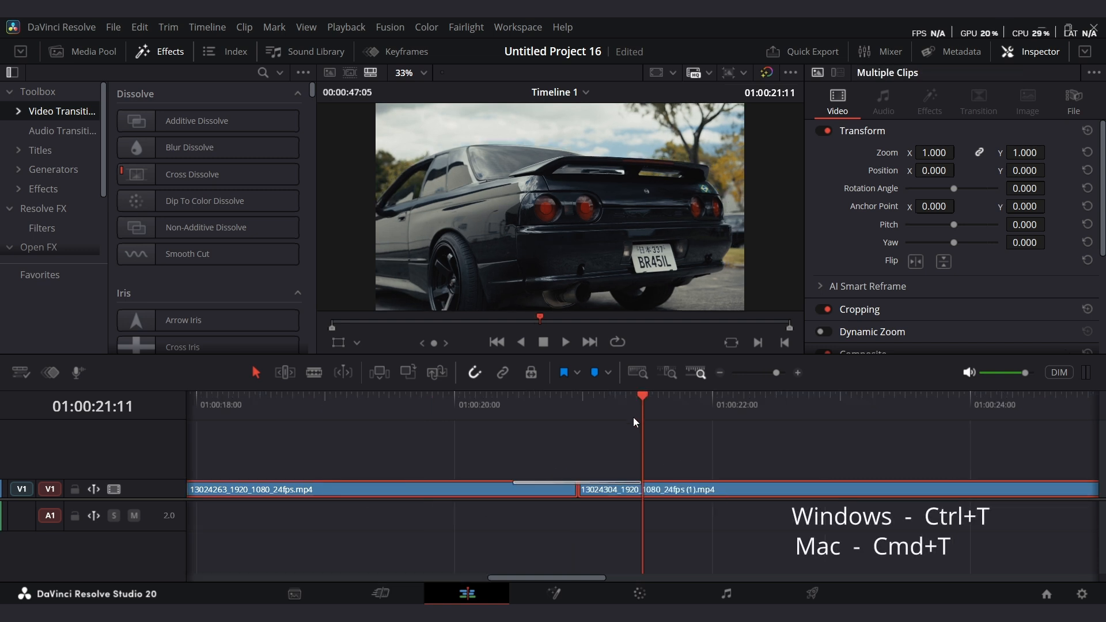
Play back the cut between the two clips to preview the new transition.
{"action": "left_click_drag", "start_coordinate": [634, 417], "coordinate": [510, 436]}
{"action": "key", "text": "space"}
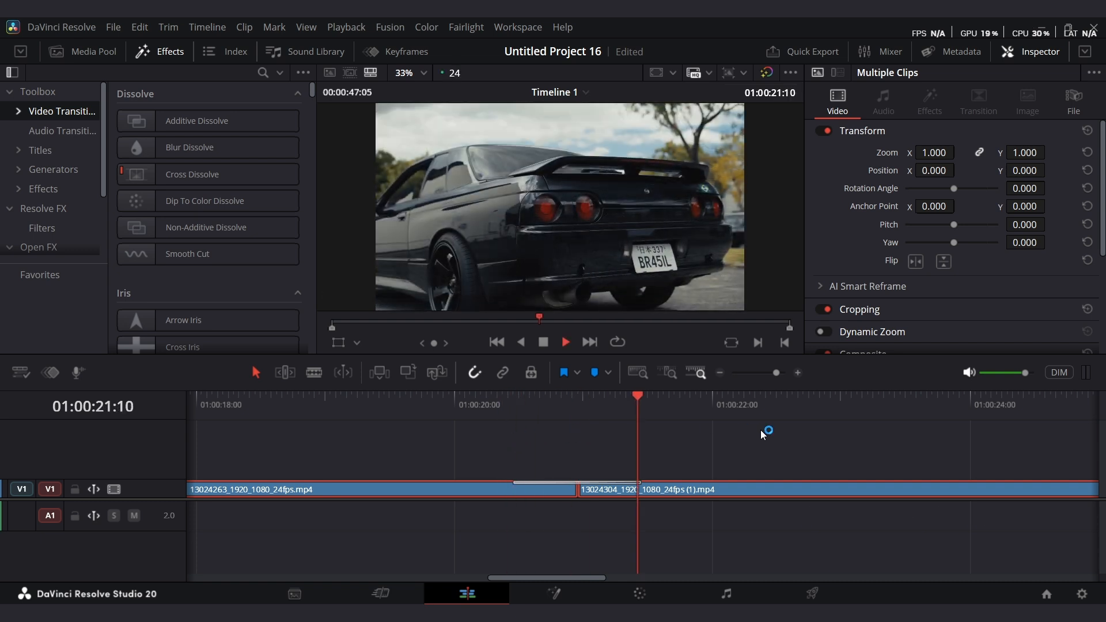
{"action": "key", "text": "space"}
{"action": "left_click_drag", "start_coordinate": [776, 373], "coordinate": [770, 374]}
{"action": "key", "text": "Up"}
{"action": "left_click", "coordinate": [648, 442]}
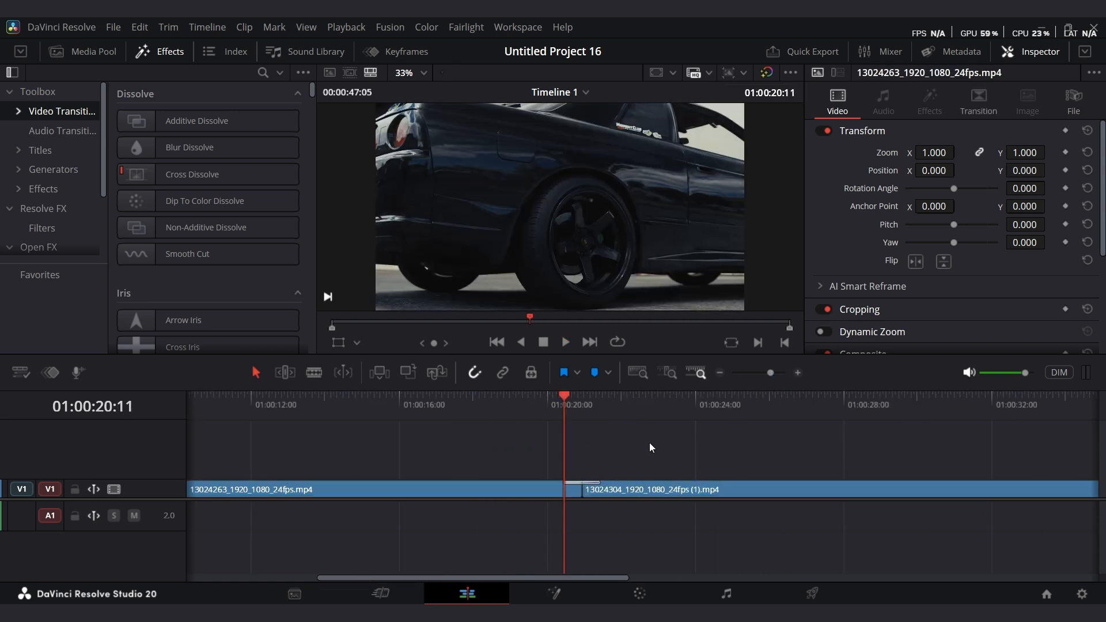
Open the transition's settings, save the project, and align the transition to end on the edit.
{"action": "double_click", "coordinate": [596, 482]}
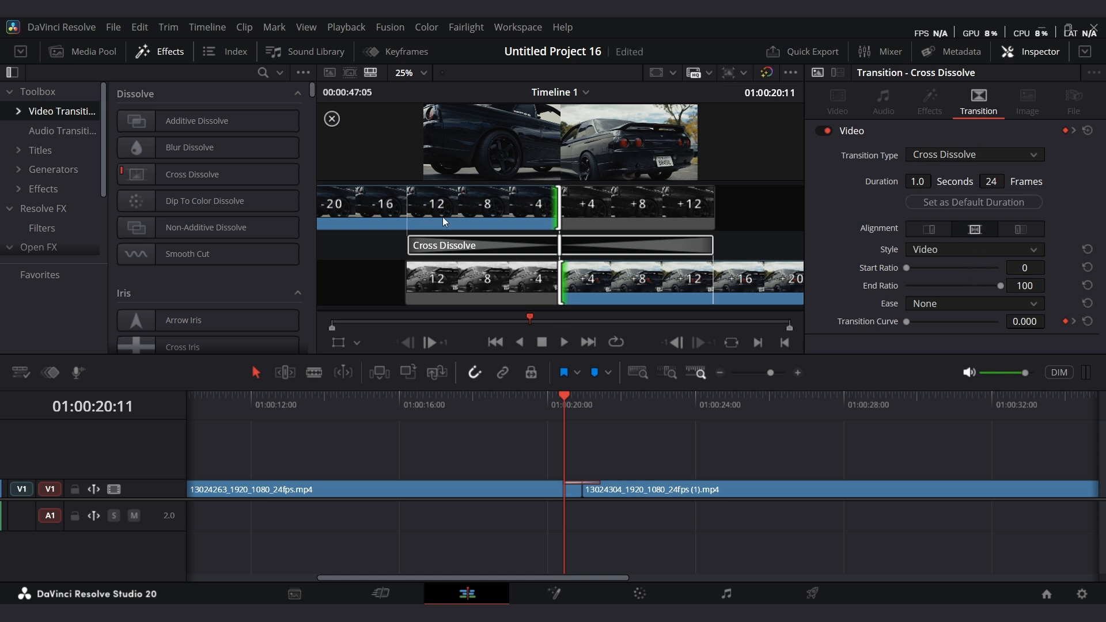
{"action": "key", "text": "ctrl+s"}
{"action": "left_click", "coordinate": [926, 229]}
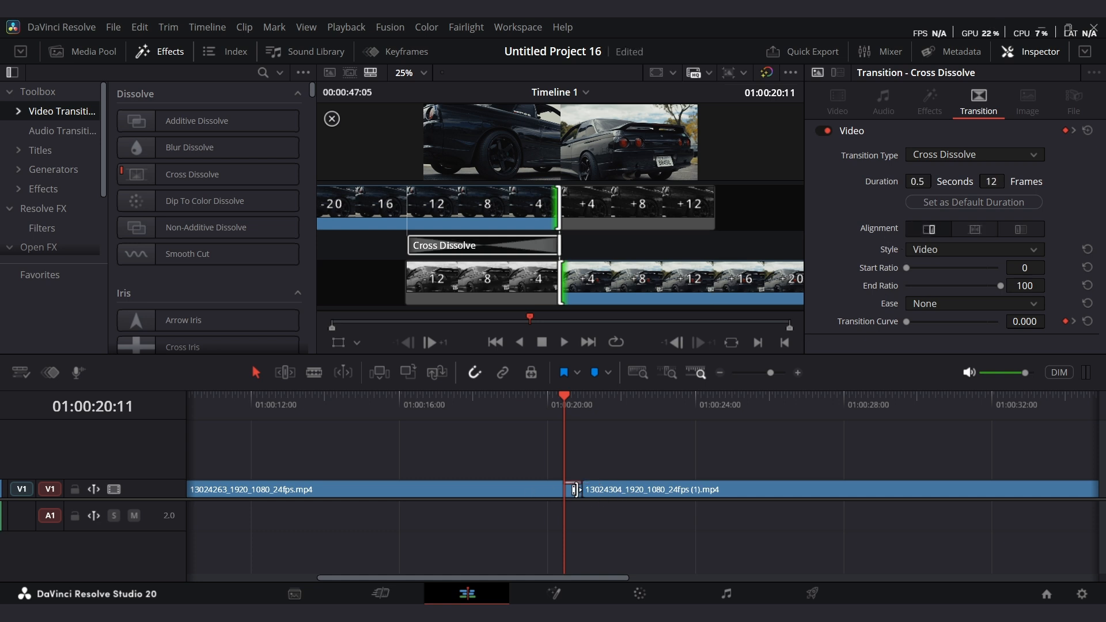
Align the transition to start on the edit and save the project.
{"action": "key", "text": "space"}
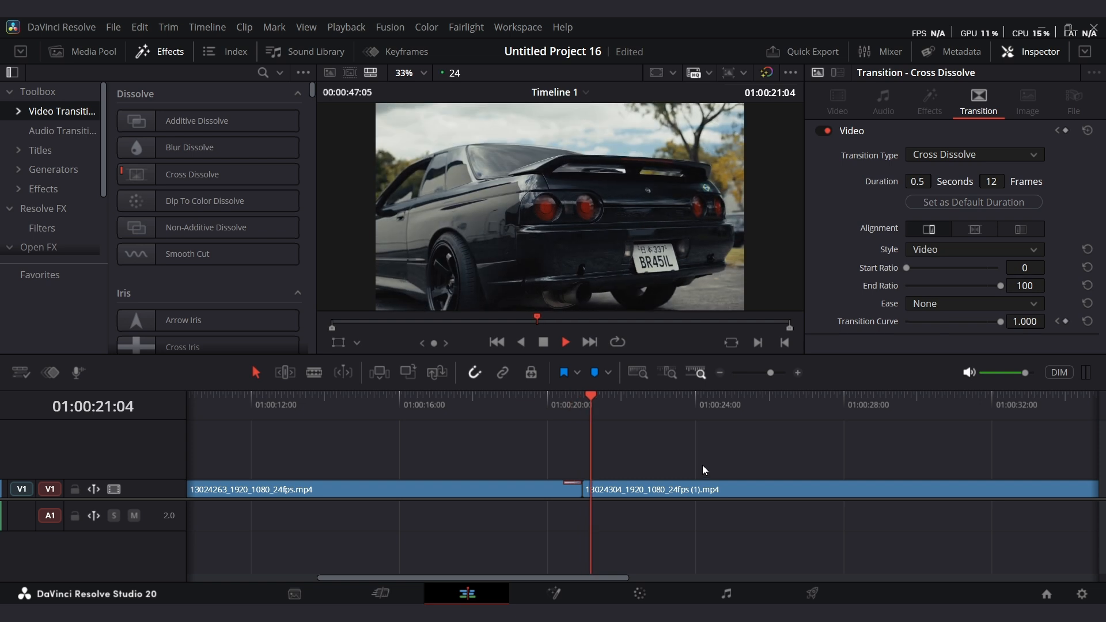
{"action": "key", "text": "space"}
{"action": "left_click", "coordinate": [603, 417]}
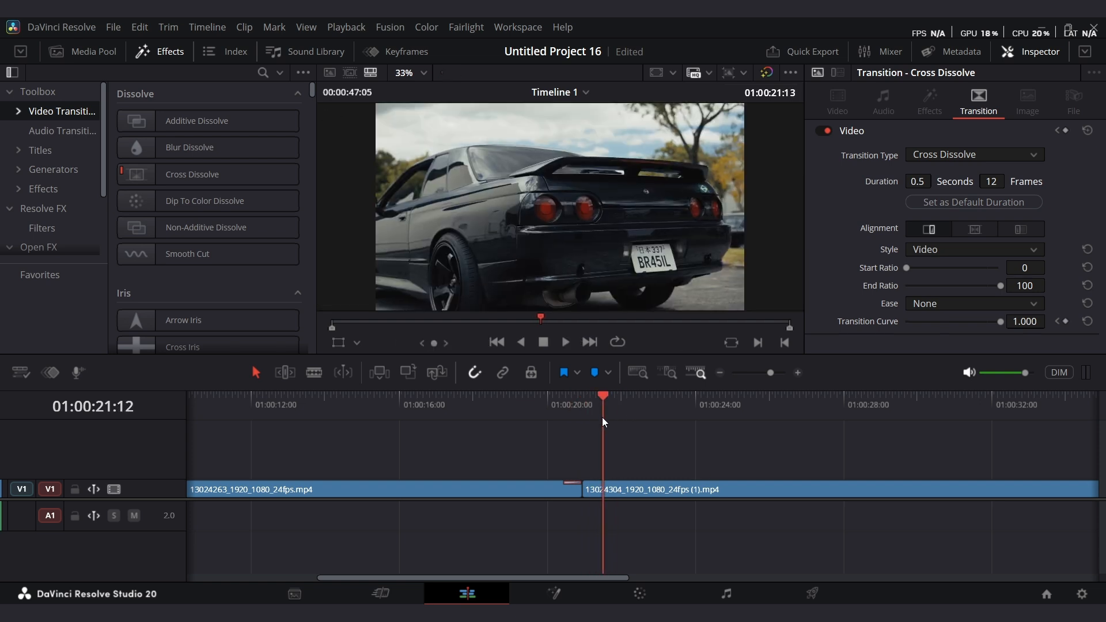
{"action": "left_click", "coordinate": [588, 425]}
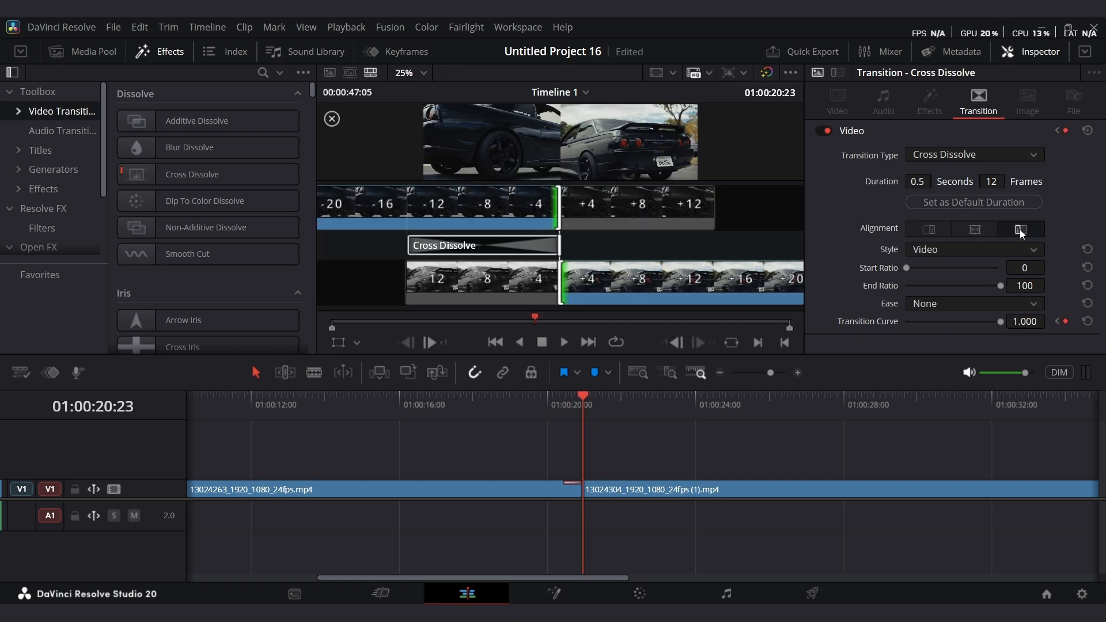
{"action": "left_click", "coordinate": [1020, 229]}
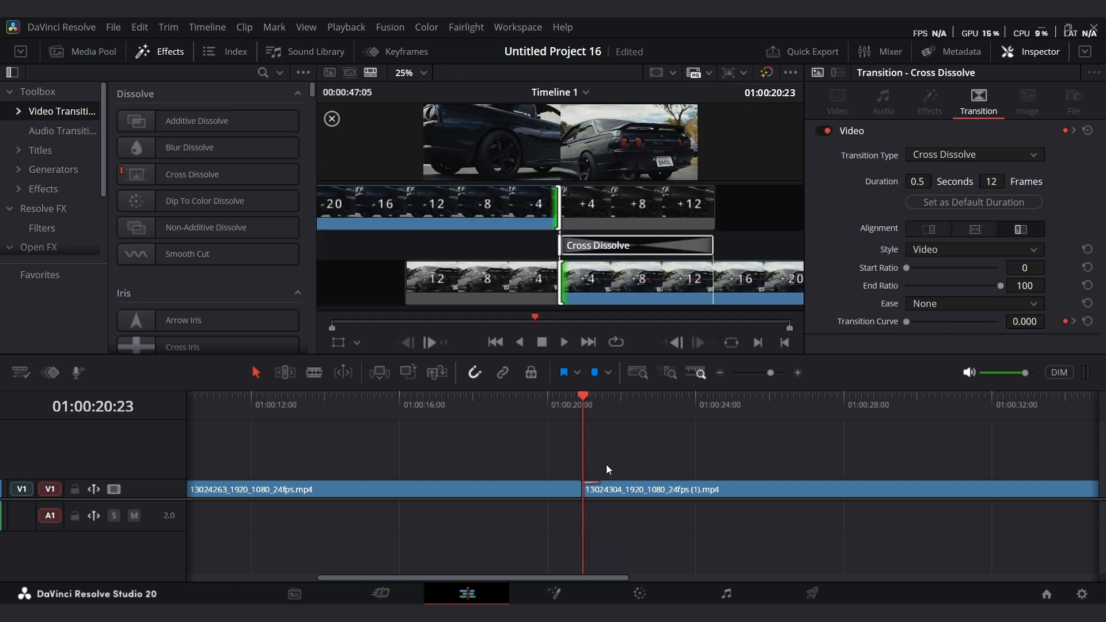
{"action": "key", "text": "ctrl+s"}
Center the transition on the edit and set its style to Film.
{"action": "left_click", "coordinate": [974, 230]}
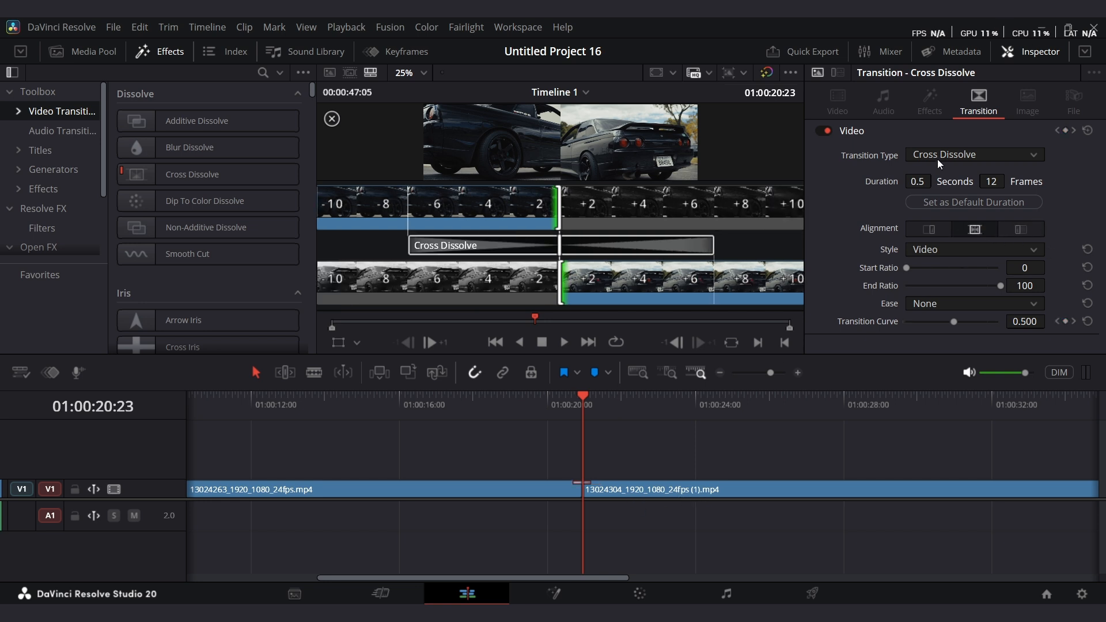
{"action": "left_click", "coordinate": [963, 251]}
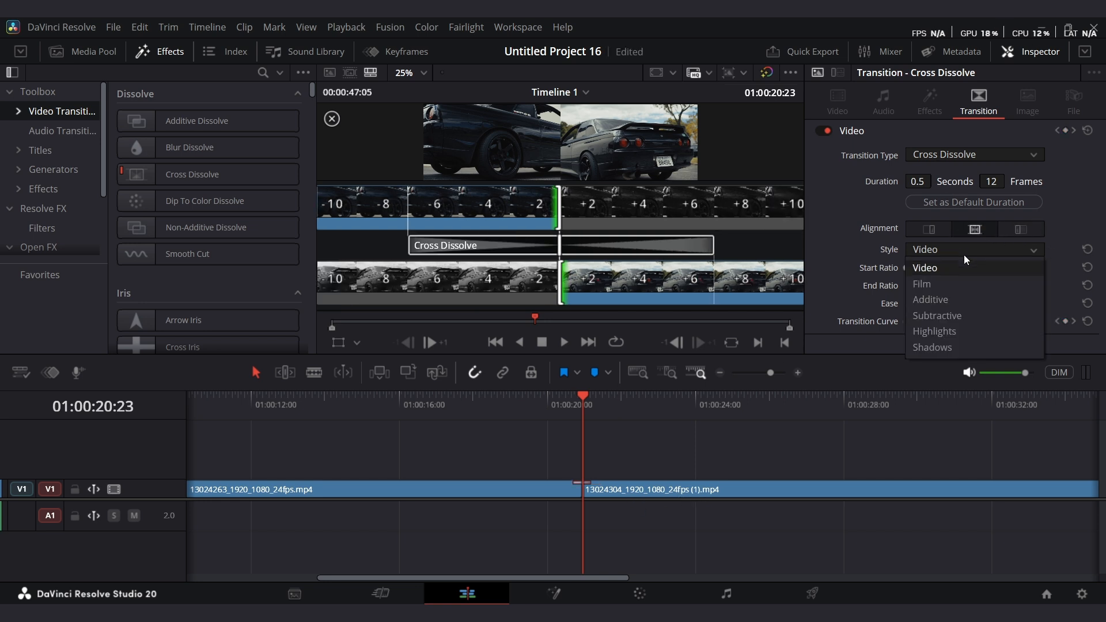
{"action": "left_click", "coordinate": [966, 284]}
Play back the transition to preview the Film style.
{"action": "left_click", "coordinate": [572, 406]}
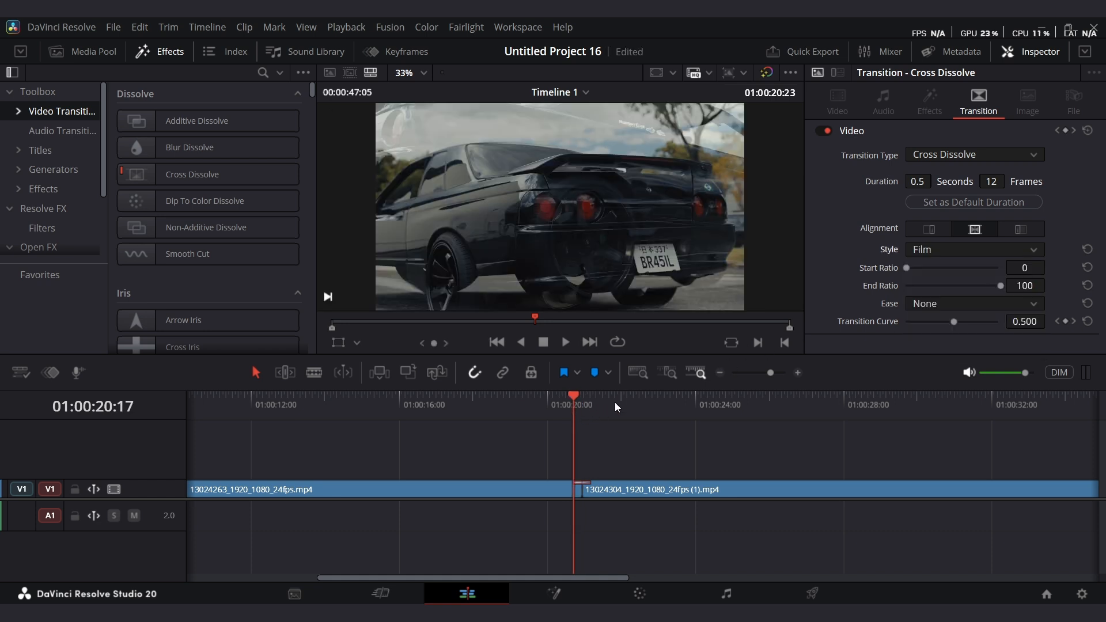
{"action": "key", "text": "space"}
{"action": "key", "text": "space"}
Set the transition style to Highlights and play the cut back.
{"action": "left_click", "coordinate": [949, 250]}
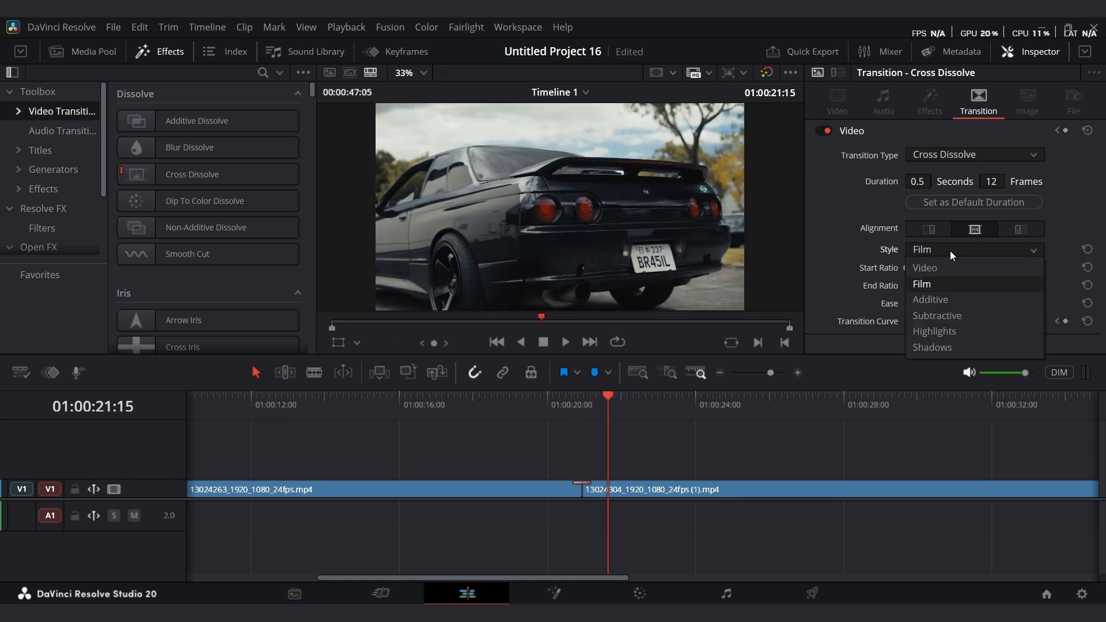
{"action": "left_click", "coordinate": [954, 331]}
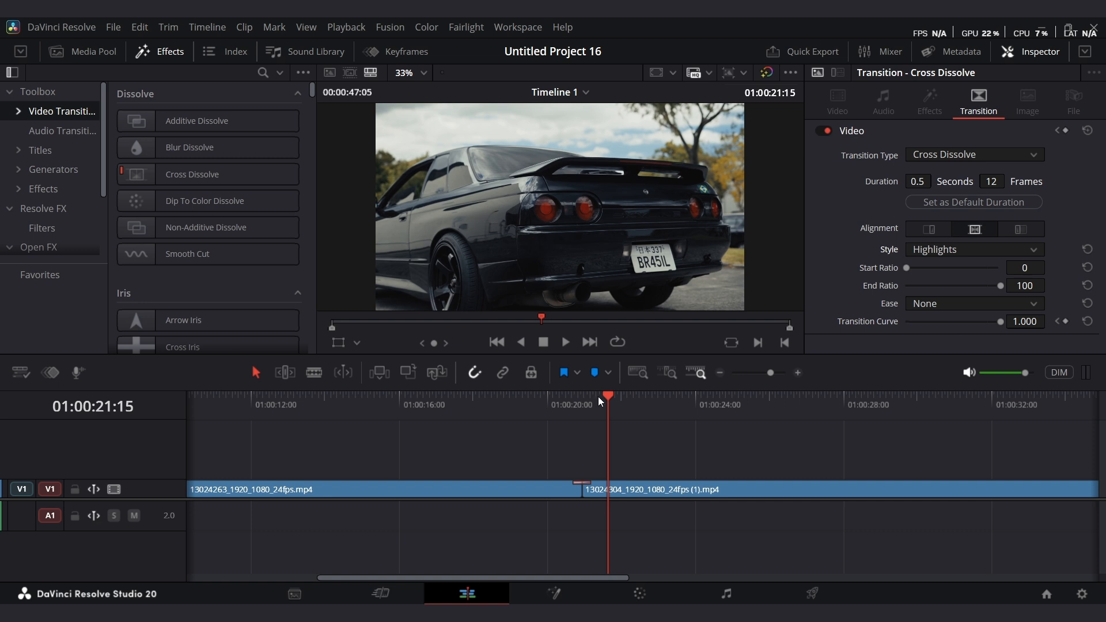
{"action": "left_click_drag", "start_coordinate": [598, 397], "coordinate": [536, 429]}
{"action": "key", "text": "space"}
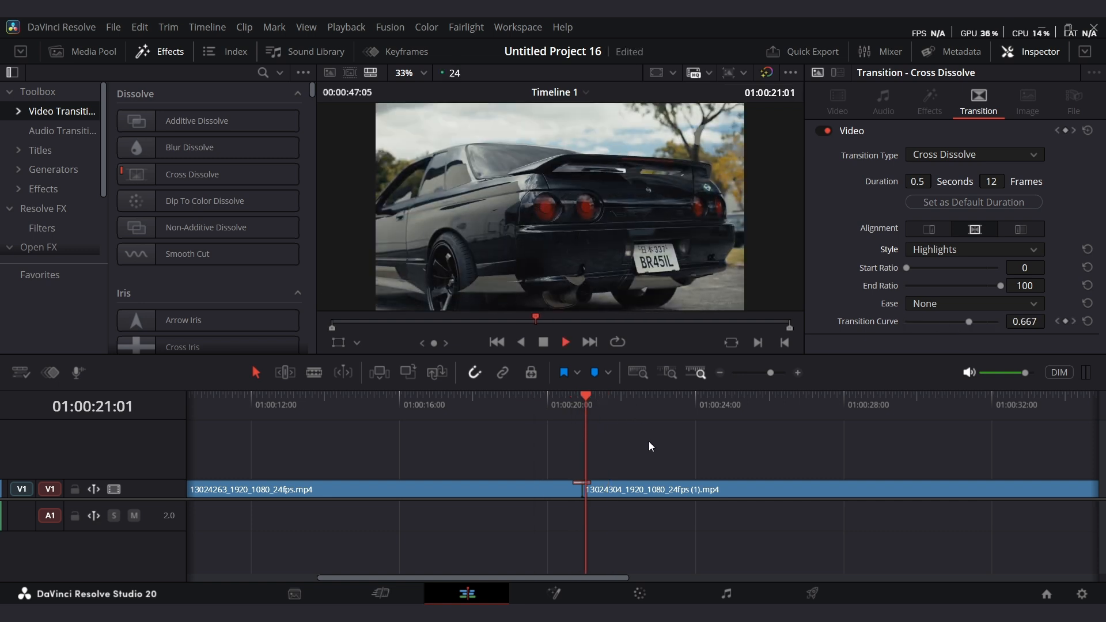
{"action": "key", "text": "space"}
Select the transition at the cut between the clips and undo the last transition change.
{"action": "left_click", "coordinate": [662, 437]}
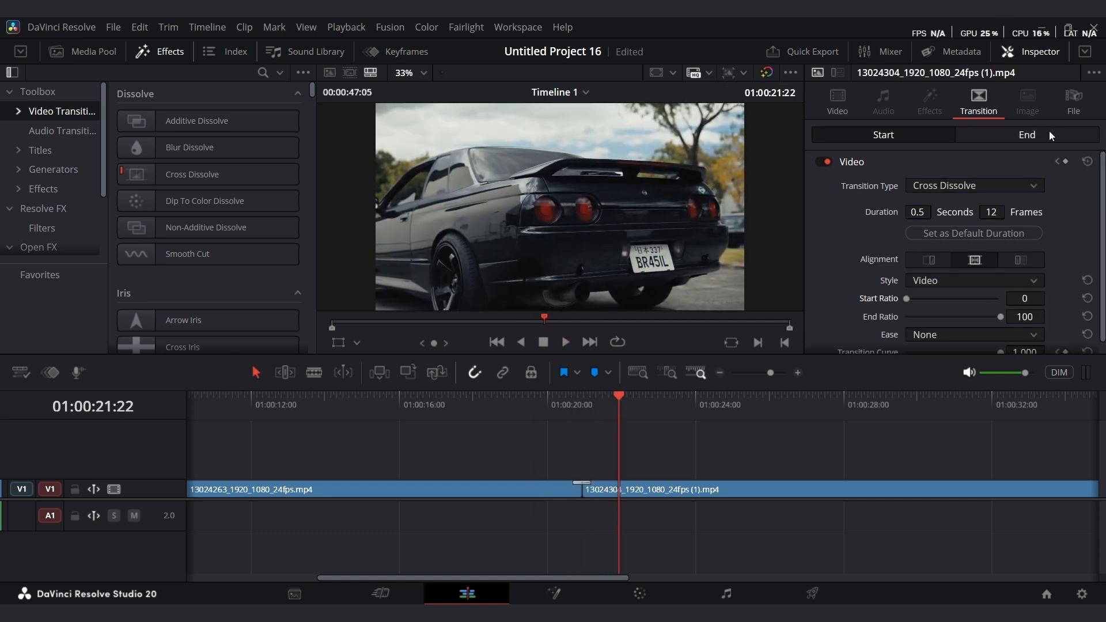
{"action": "left_click", "coordinate": [584, 485]}
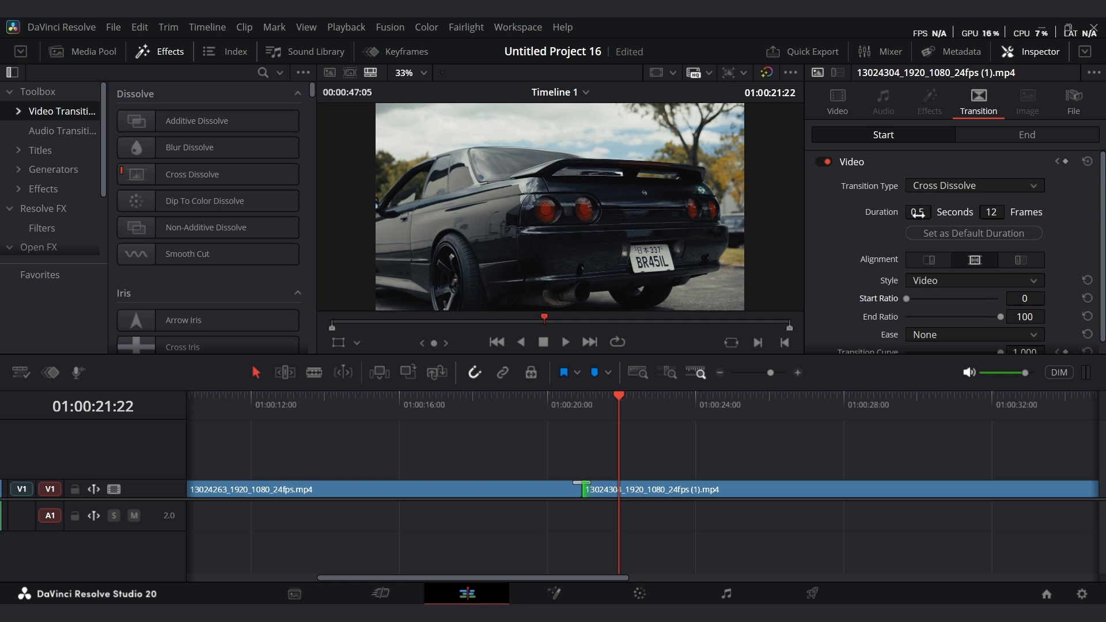
{"action": "left_click_drag", "start_coordinate": [606, 403], "coordinate": [580, 414]}
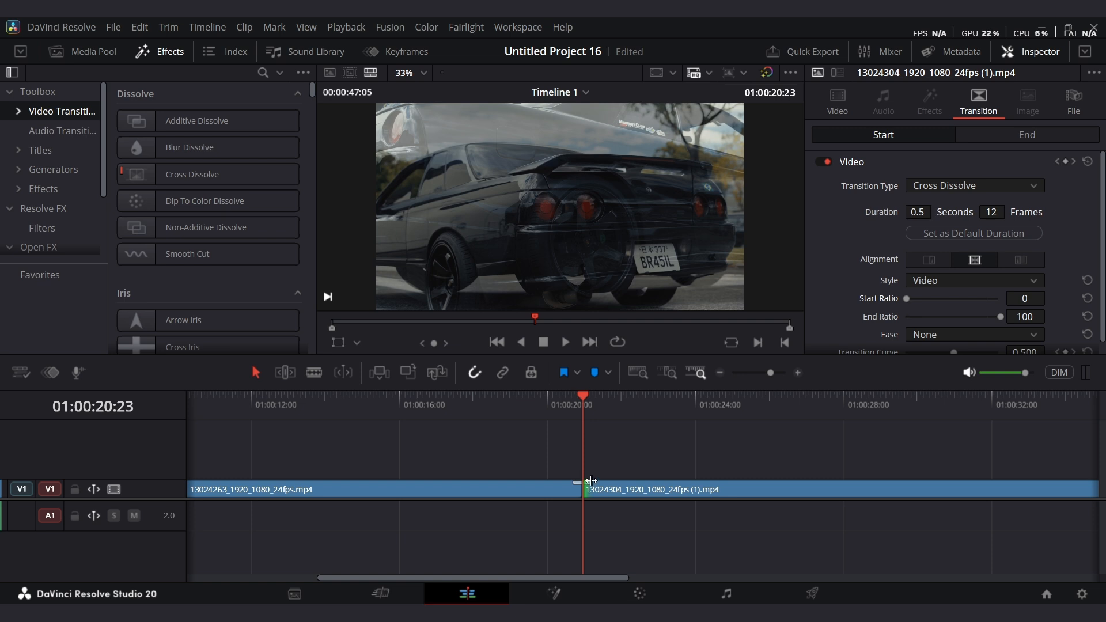
{"action": "left_click_drag", "start_coordinate": [572, 399], "coordinate": [560, 403]}
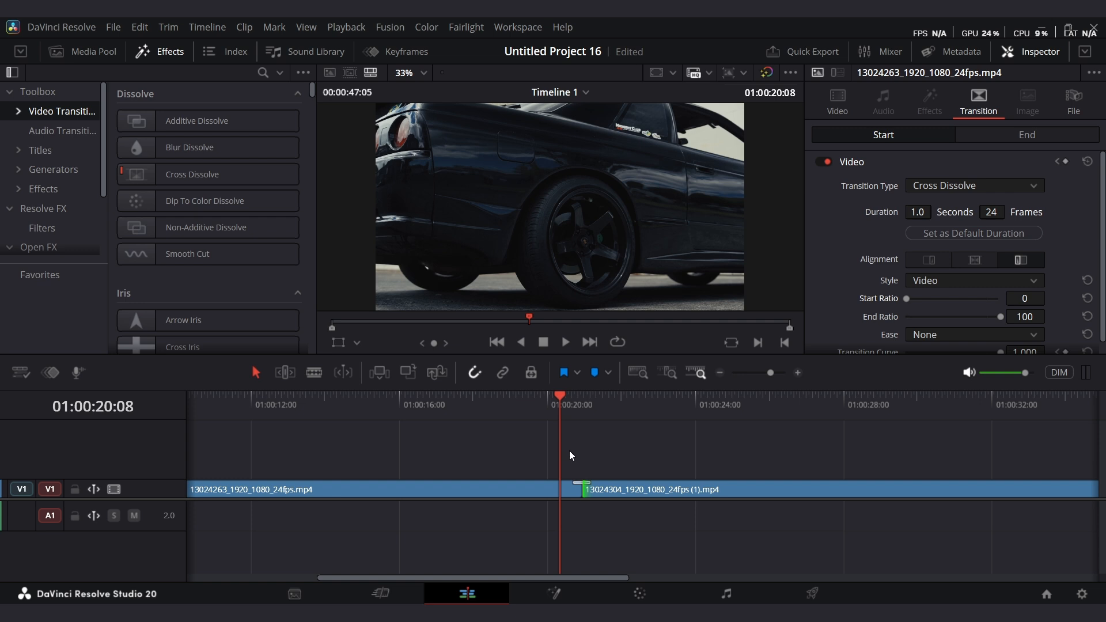
{"action": "left_click", "coordinate": [582, 487]}
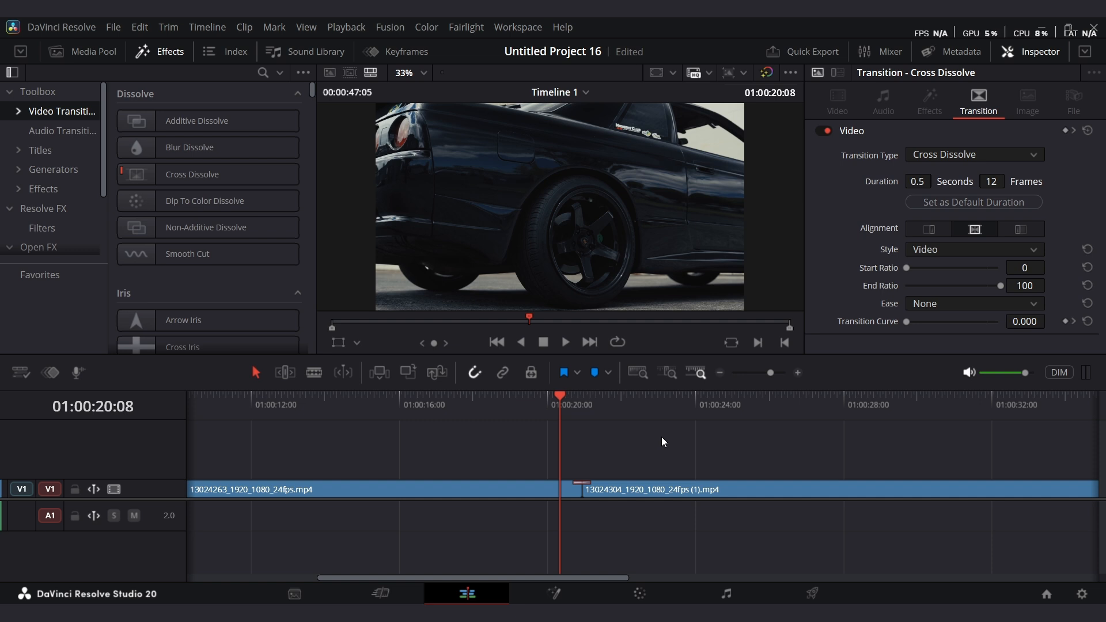
{"action": "key", "text": "ctrl+z"}
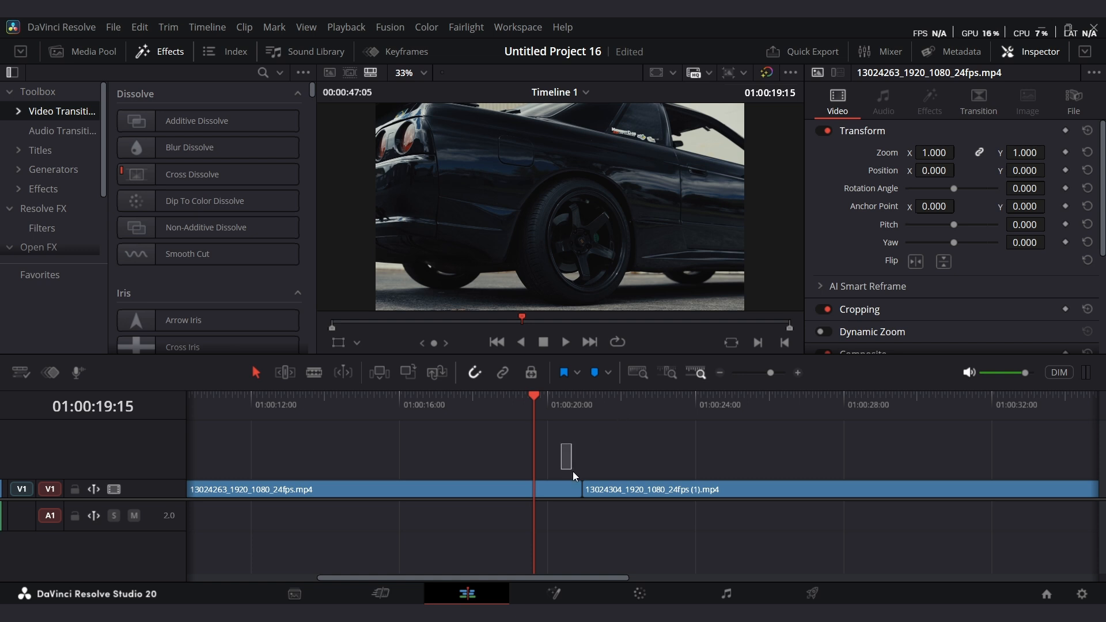
Select the edit point between the clips and add a 6 frame Cross Dissolve.
{"action": "left_click_drag", "start_coordinate": [573, 471], "coordinate": [605, 501]}
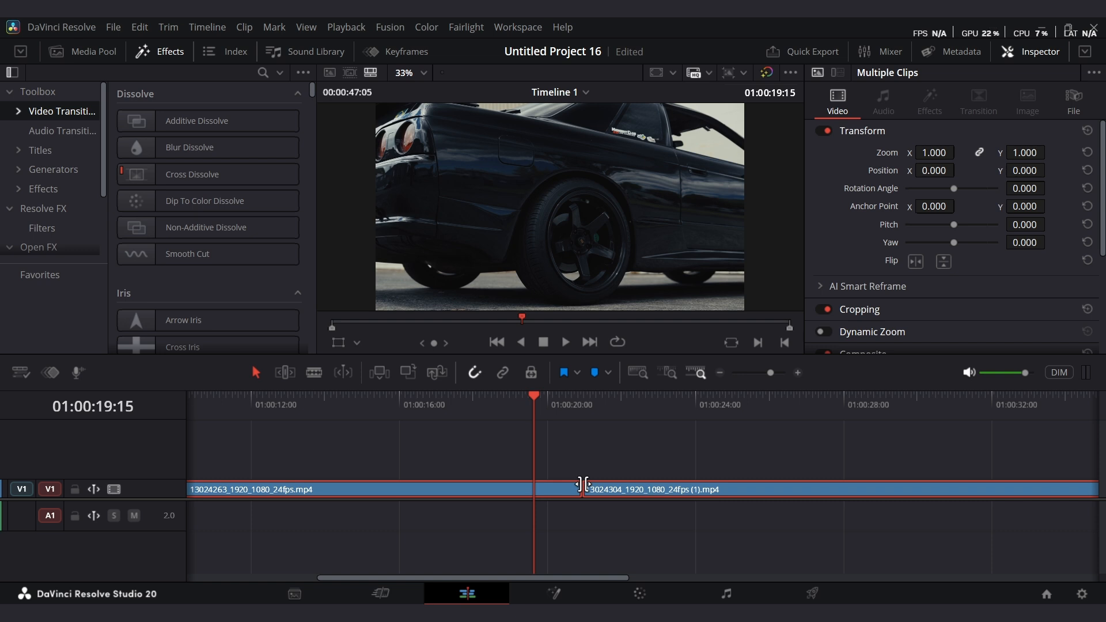
{"action": "right_click", "coordinate": [583, 484]}
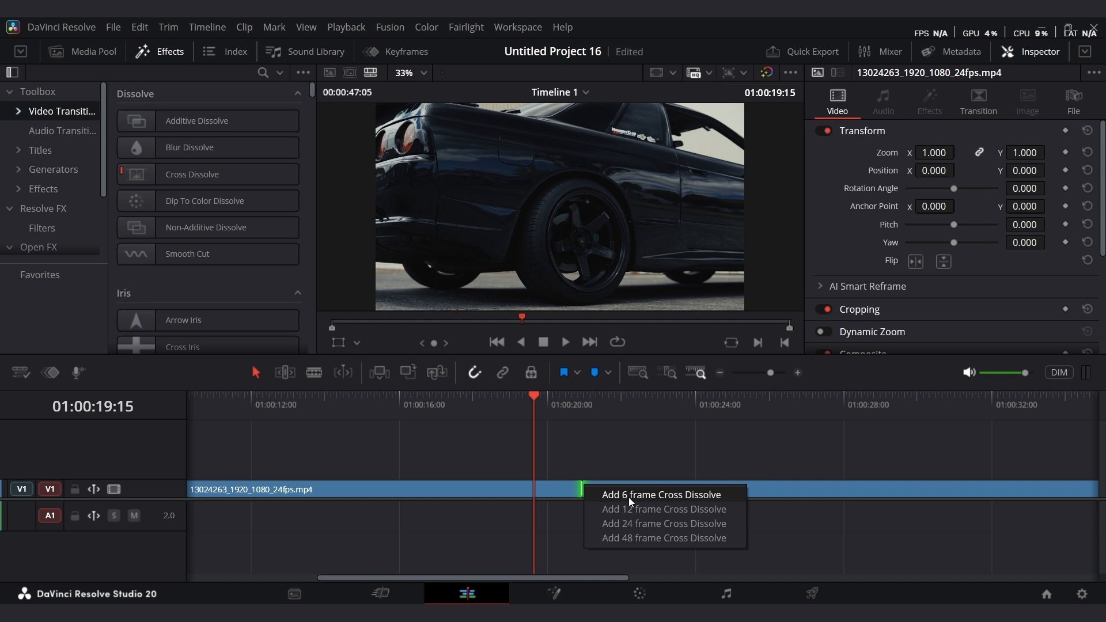
{"action": "right_click", "coordinate": [586, 488]}
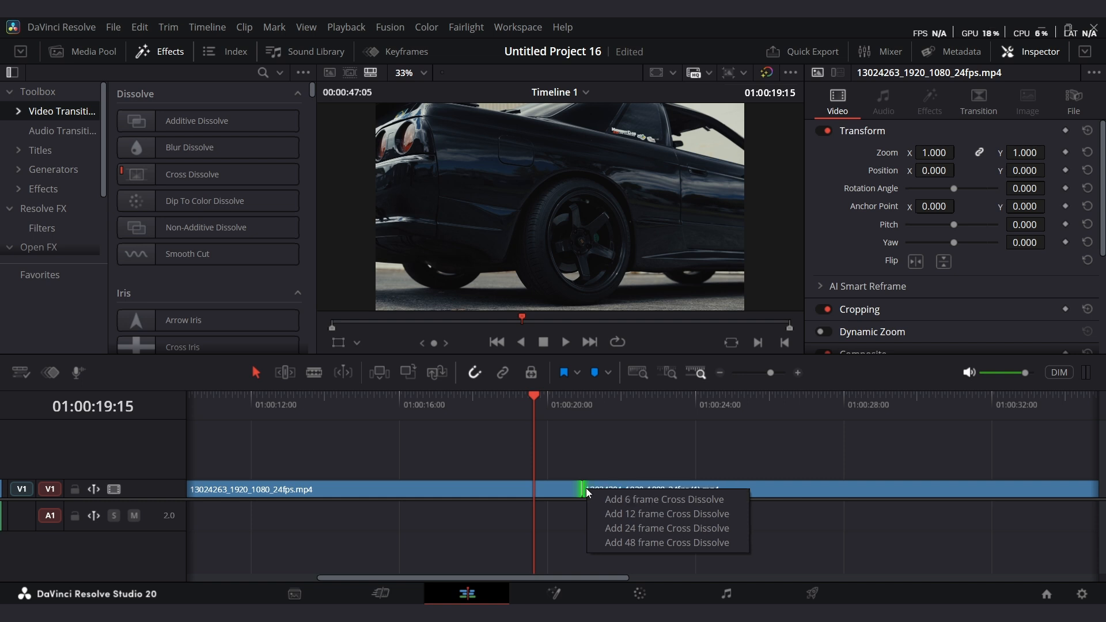
{"action": "left_click", "coordinate": [634, 496]}
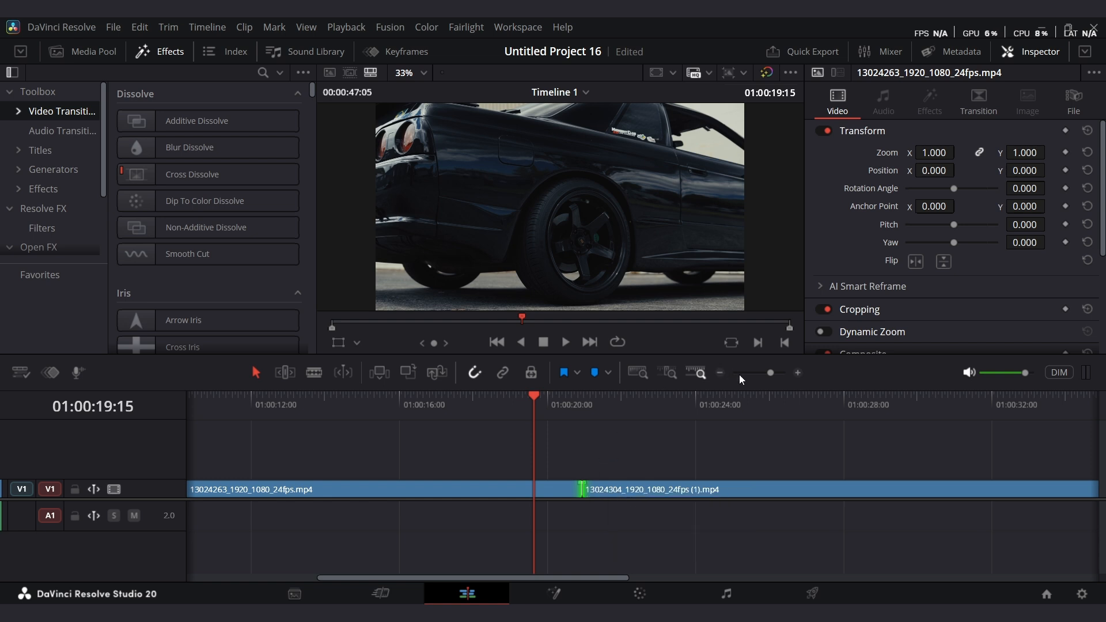
Zoom into the timeline and play back the 6 frame dissolve.
{"action": "left_click_drag", "start_coordinate": [770, 372], "coordinate": [776, 372]}
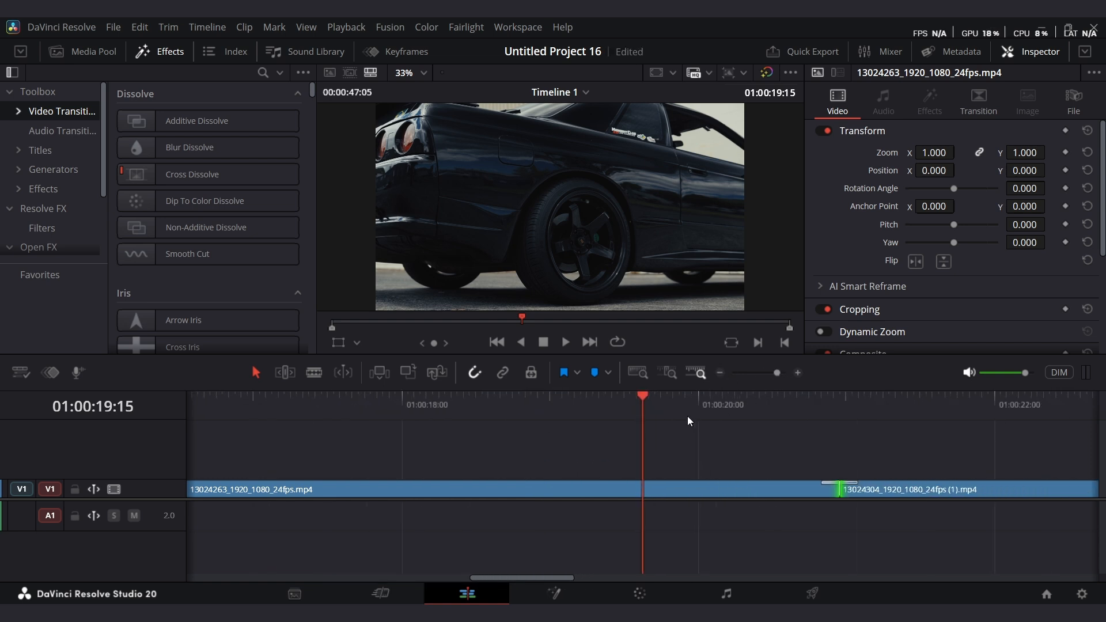
{"action": "left_click_drag", "start_coordinate": [687, 415], "coordinate": [790, 429]}
{"action": "key", "text": "space"}
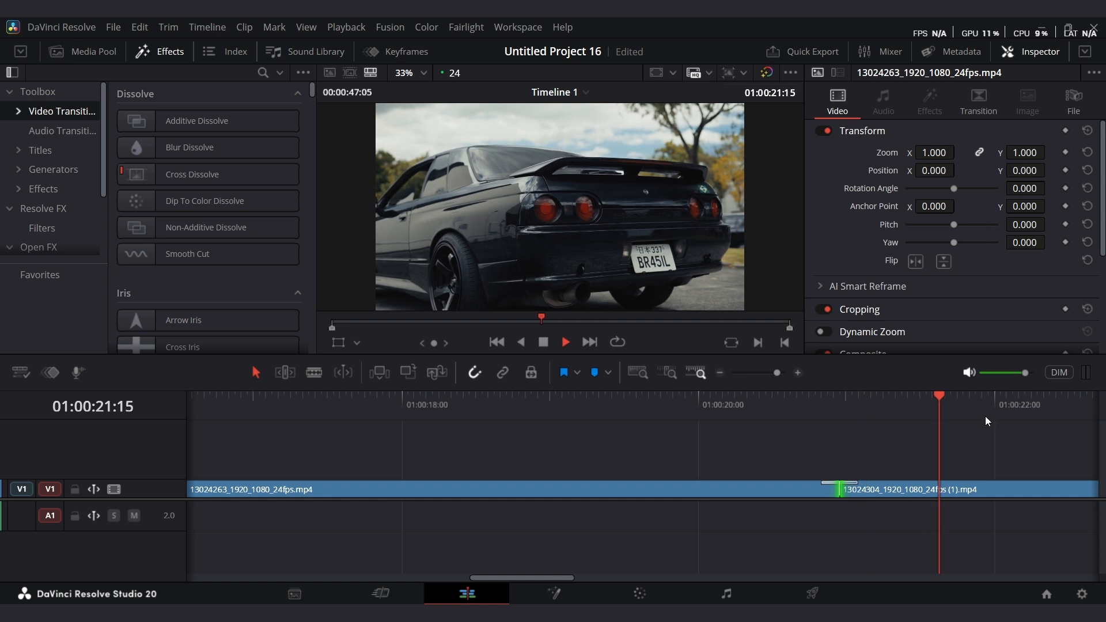
{"action": "left_click_drag", "start_coordinate": [982, 415], "coordinate": [680, 439]}
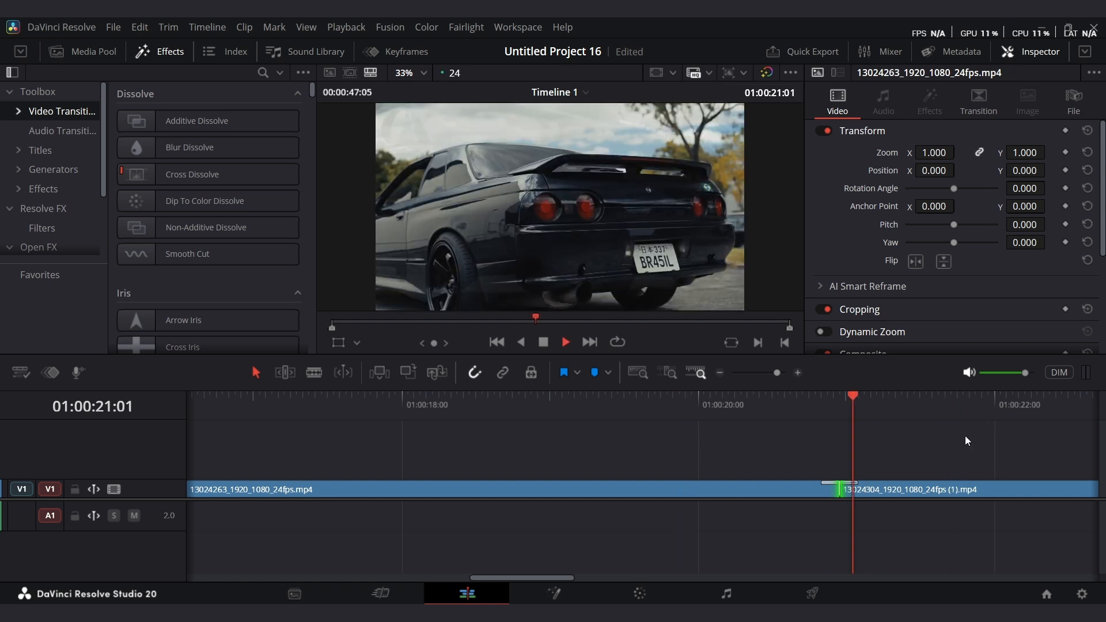
{"action": "key", "text": "space"}
Select the 6 frame dissolve and set it to start on the edit.
{"action": "left_click_drag", "start_coordinate": [774, 371], "coordinate": [777, 371]}
{"action": "left_click", "coordinate": [410, 464]}
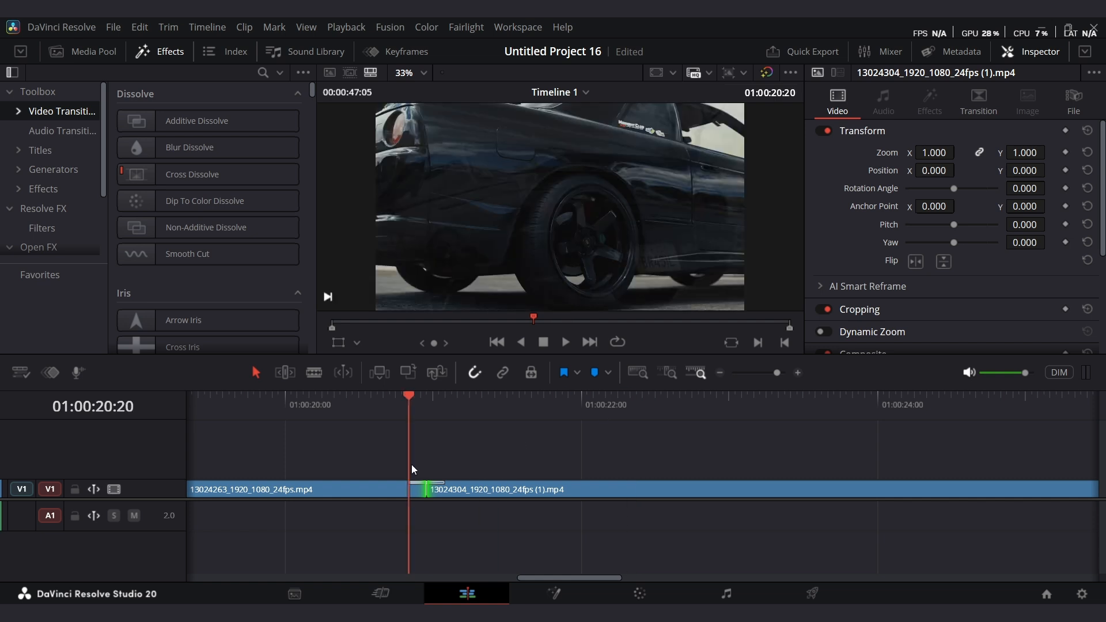
{"action": "left_click", "coordinate": [423, 465]}
{"action": "left_click", "coordinate": [441, 482]}
{"action": "right_click", "coordinate": [444, 481]}
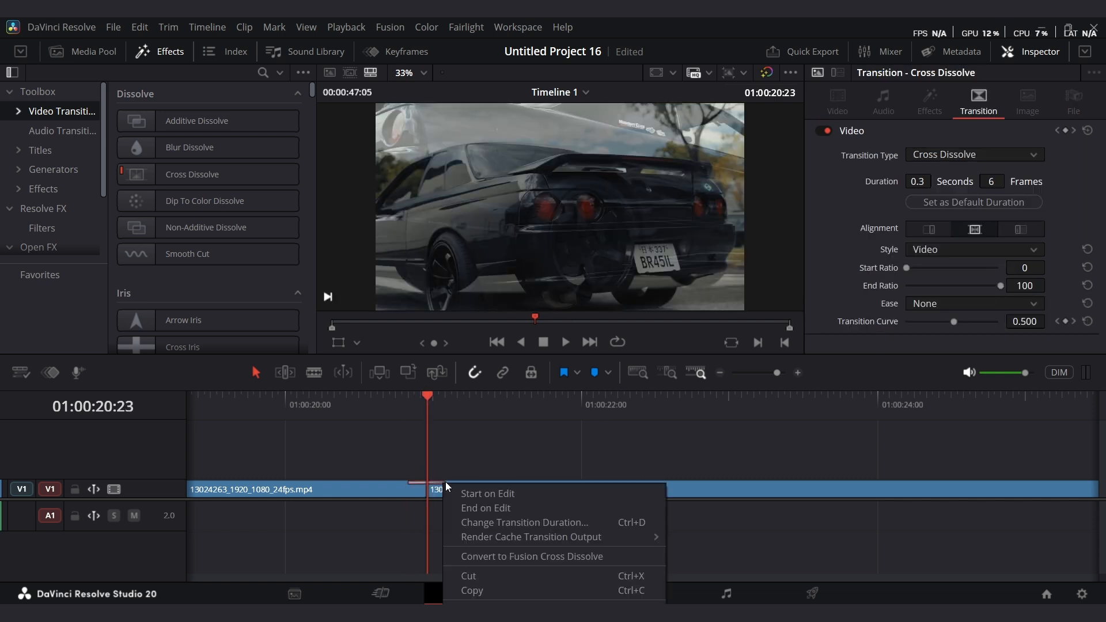
{"action": "left_click", "coordinate": [474, 491]}
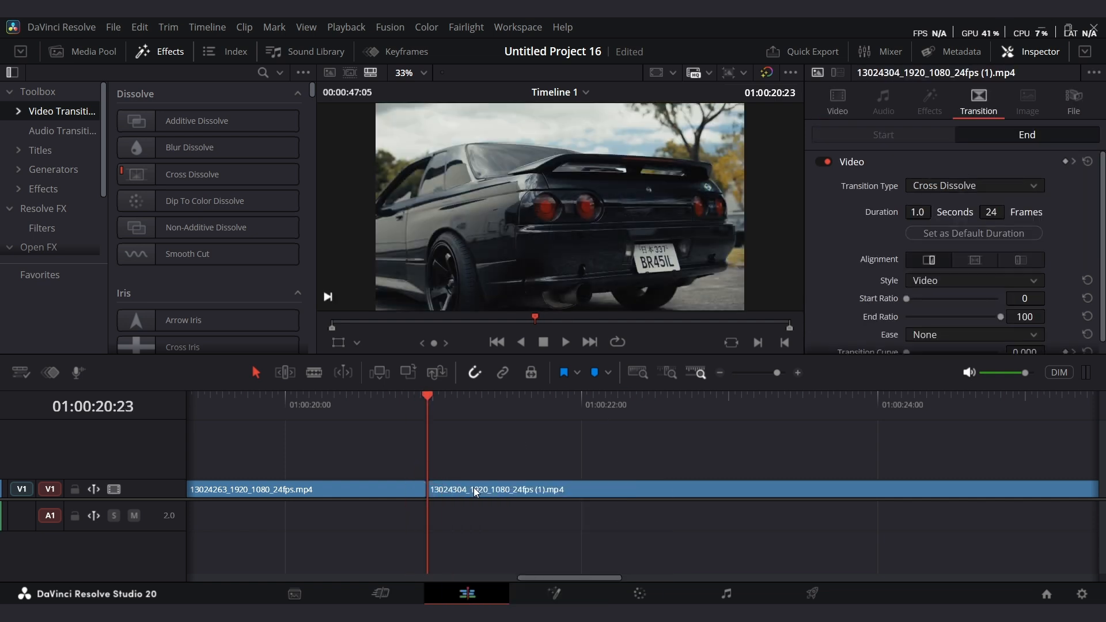
Add a 24 frame Cross Dissolve at the edit point.
{"action": "right_click", "coordinate": [435, 496]}
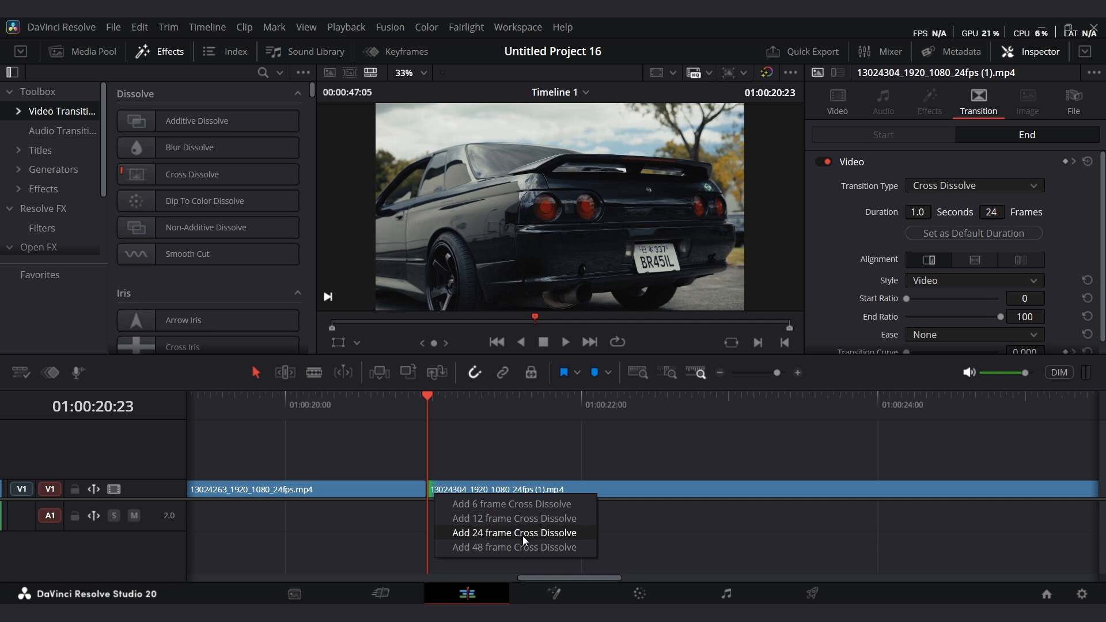
{"action": "left_click", "coordinate": [523, 535]}
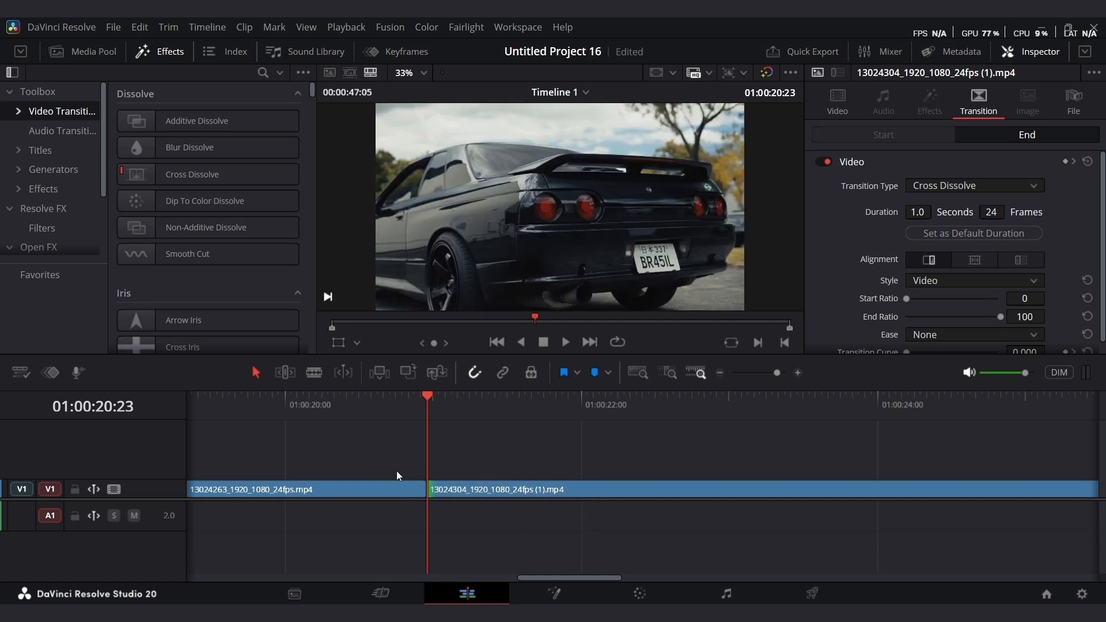
Reapply a 24 frame Cross Dissolve at the edit point between the car clips and play the timeline from the start.
{"action": "left_click", "coordinate": [428, 491]}
{"action": "right_click", "coordinate": [429, 486]}
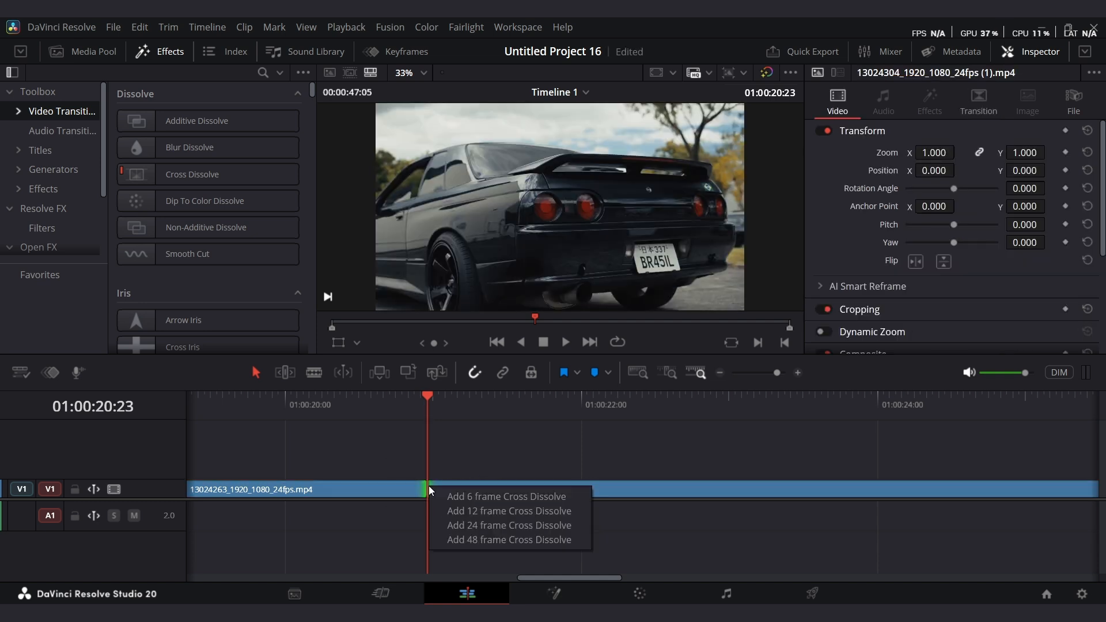
{"action": "left_click", "coordinate": [517, 525]}
{"action": "left_click_drag", "start_coordinate": [404, 405], "coordinate": [234, 406]}
{"action": "key", "text": "space"}
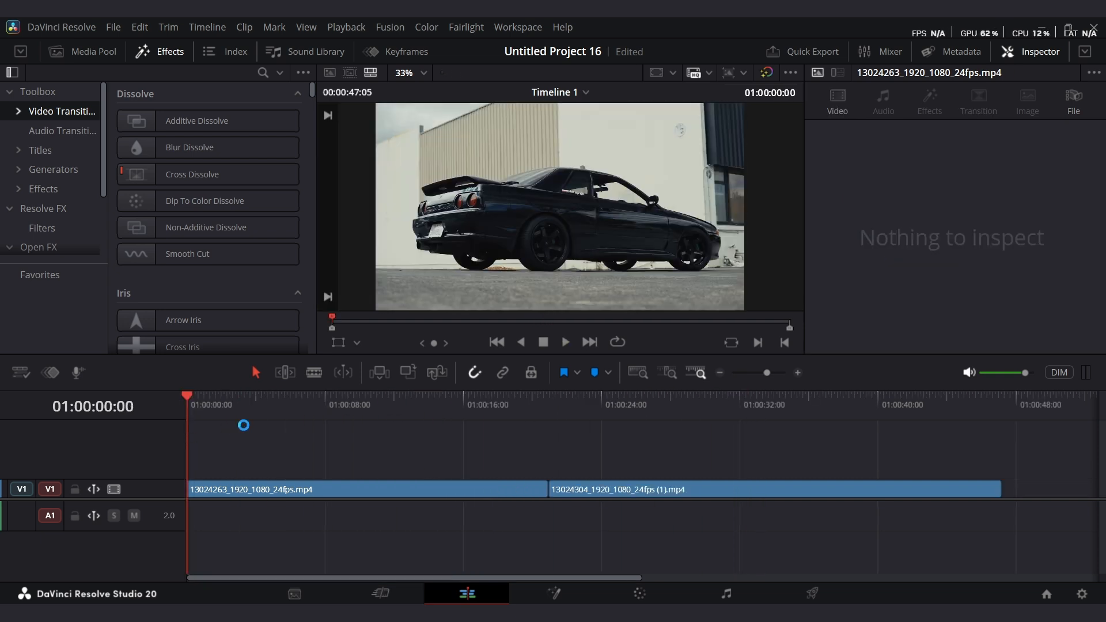
Add a 12 frame Cross Dissolve at the start of the first clip and play the fade-in back.
{"action": "left_click", "coordinate": [204, 487]}
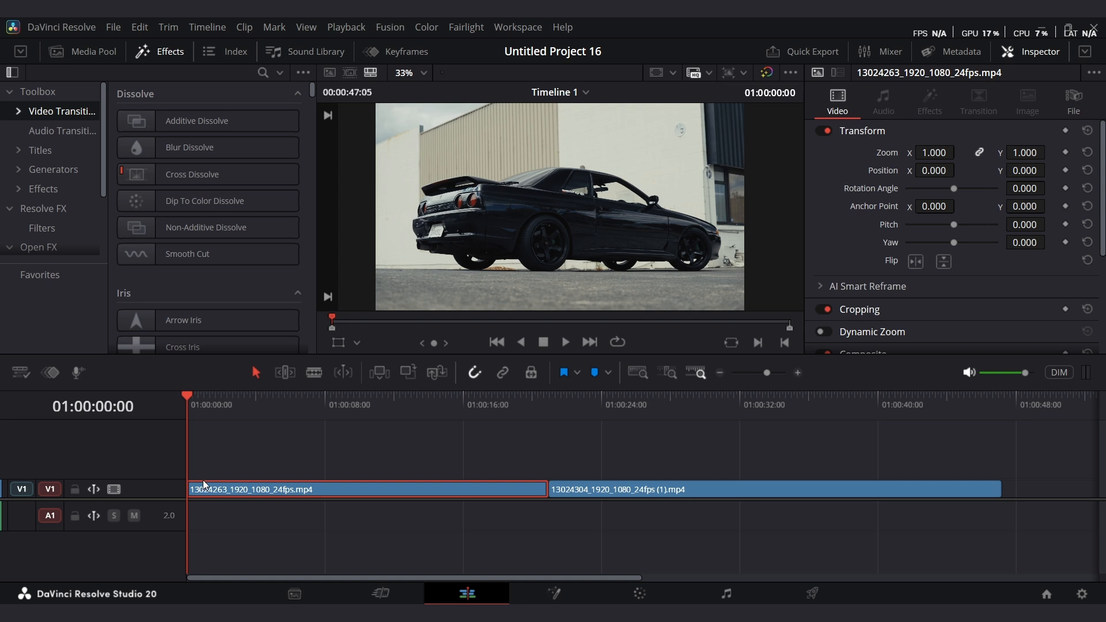
{"action": "right_click", "coordinate": [194, 486]}
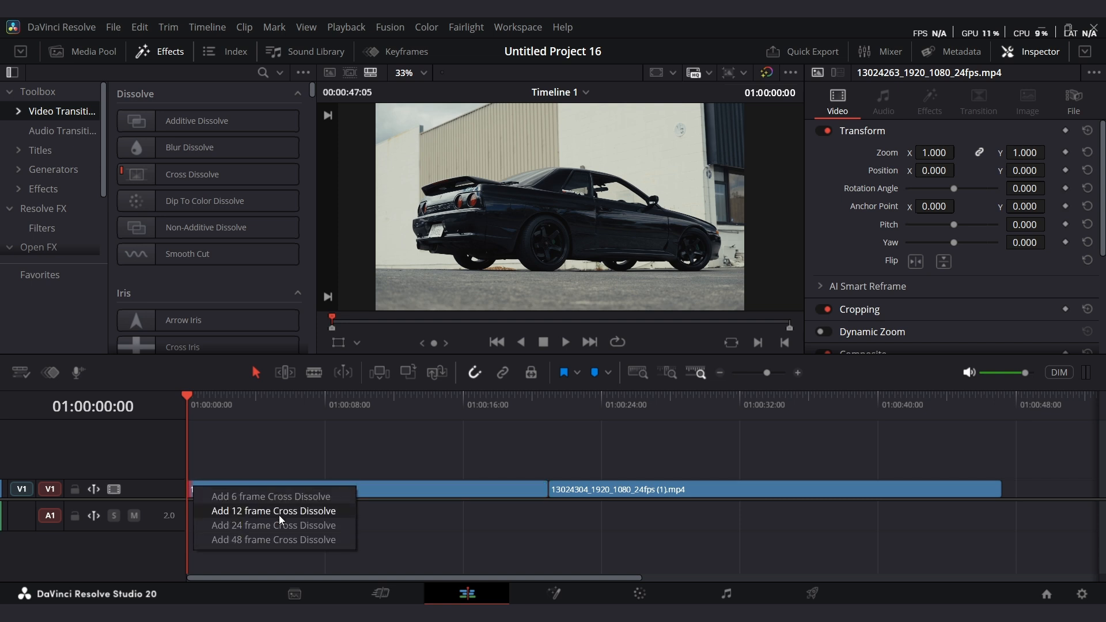
{"action": "left_click", "coordinate": [278, 515]}
{"action": "key", "text": "space"}
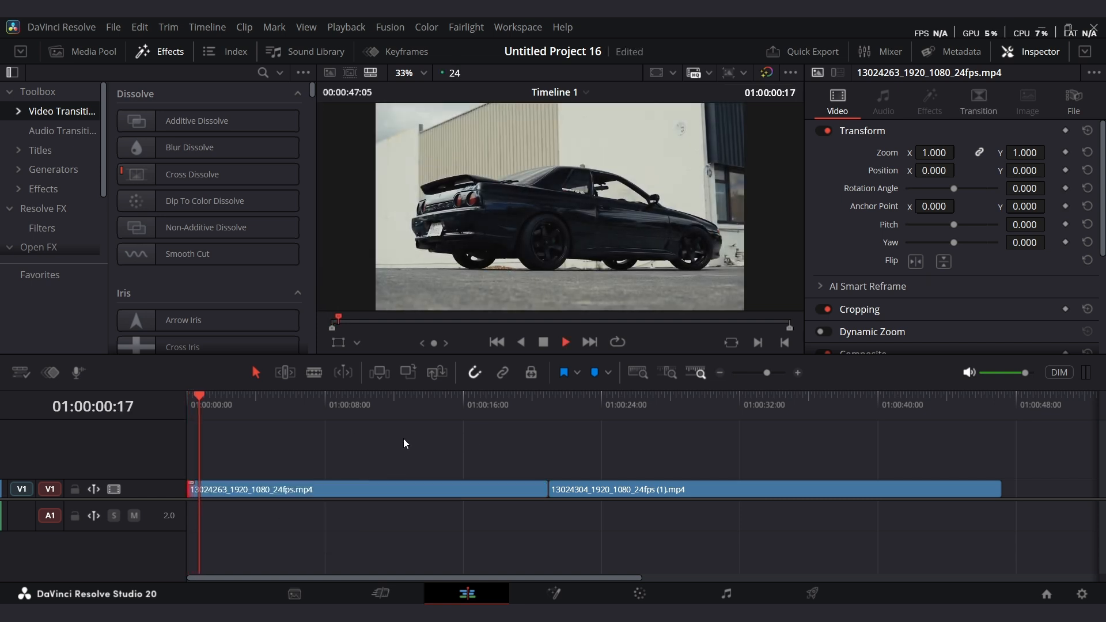
{"action": "left_click_drag", "start_coordinate": [208, 410], "coordinate": [159, 411]}
{"action": "key", "text": "space"}
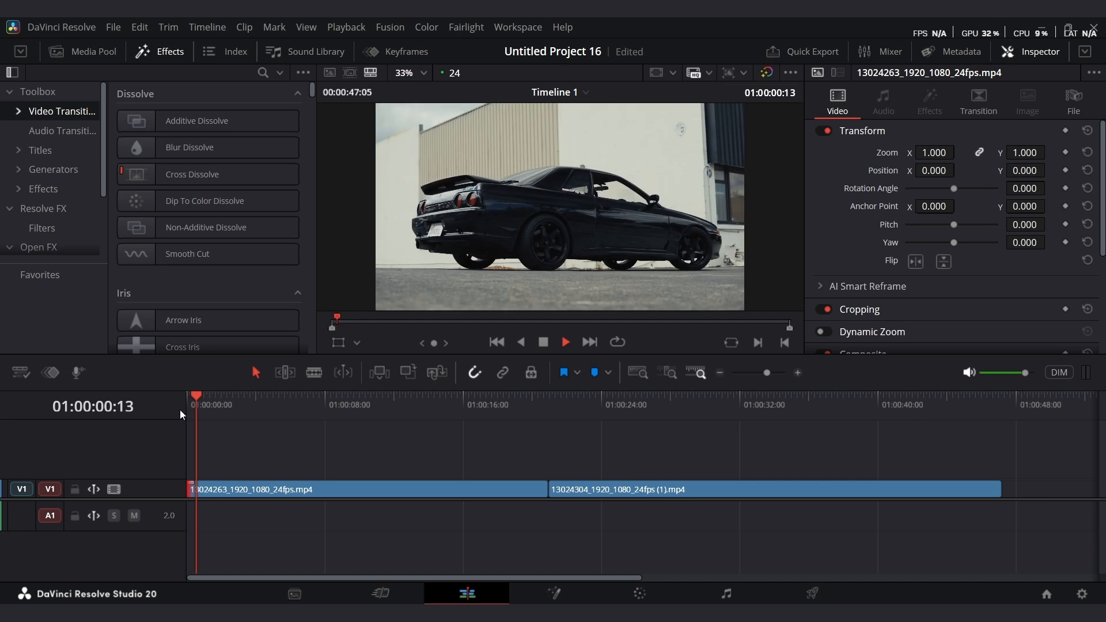
Add a 6 frame Cross Dissolve at the end of the second clip and play it back.
{"action": "left_click_drag", "start_coordinate": [229, 413], "coordinate": [983, 412]}
{"action": "right_click", "coordinate": [999, 488]}
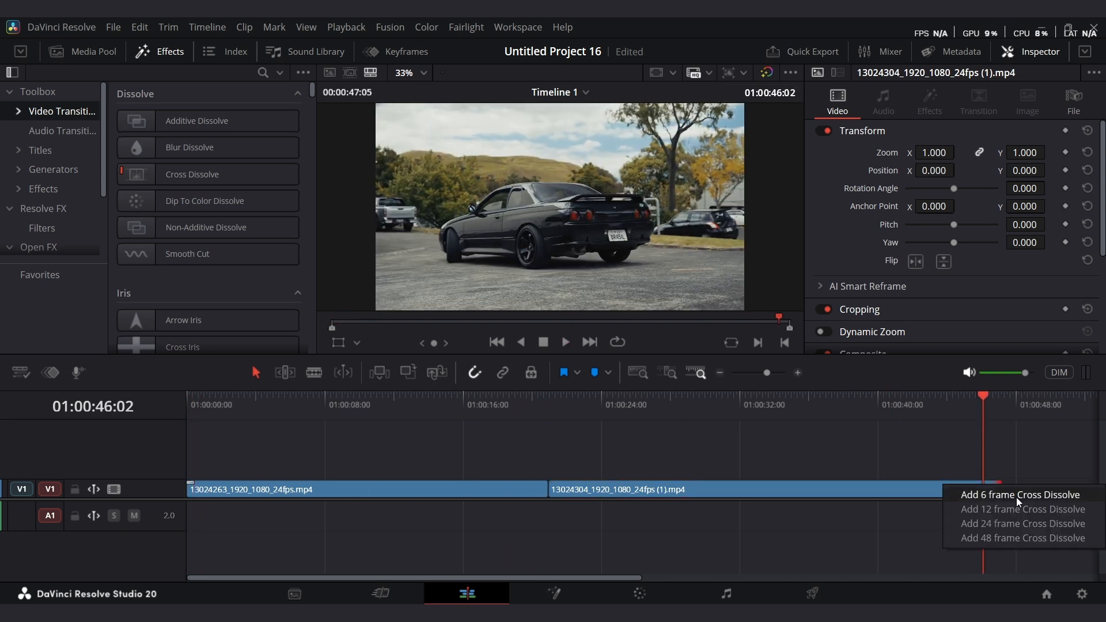
{"action": "left_click", "coordinate": [1019, 495]}
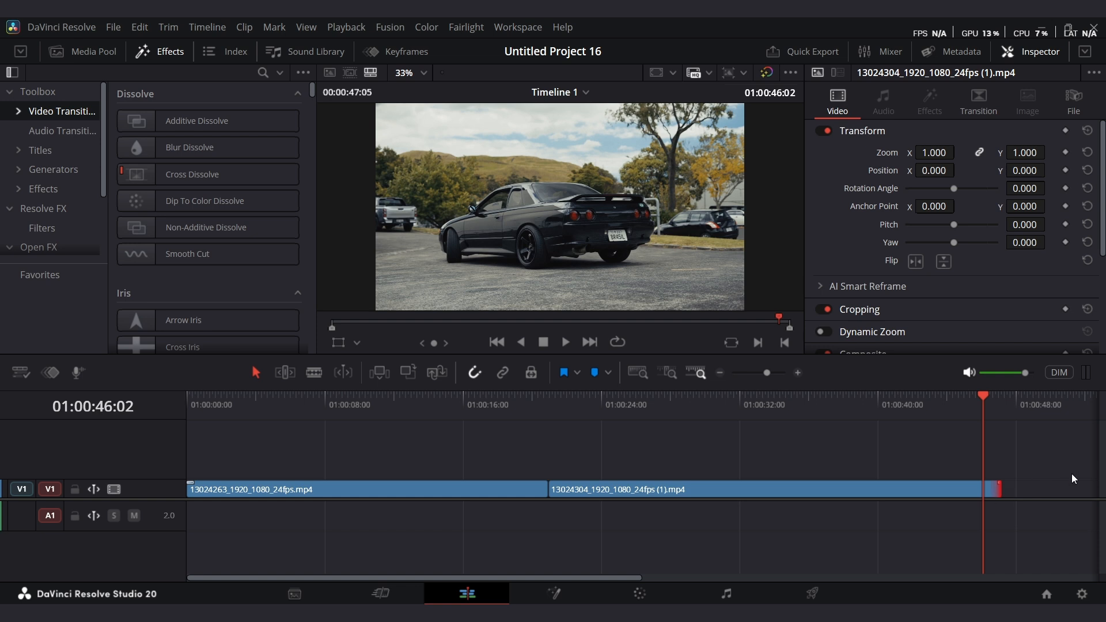
{"action": "key", "text": "space"}
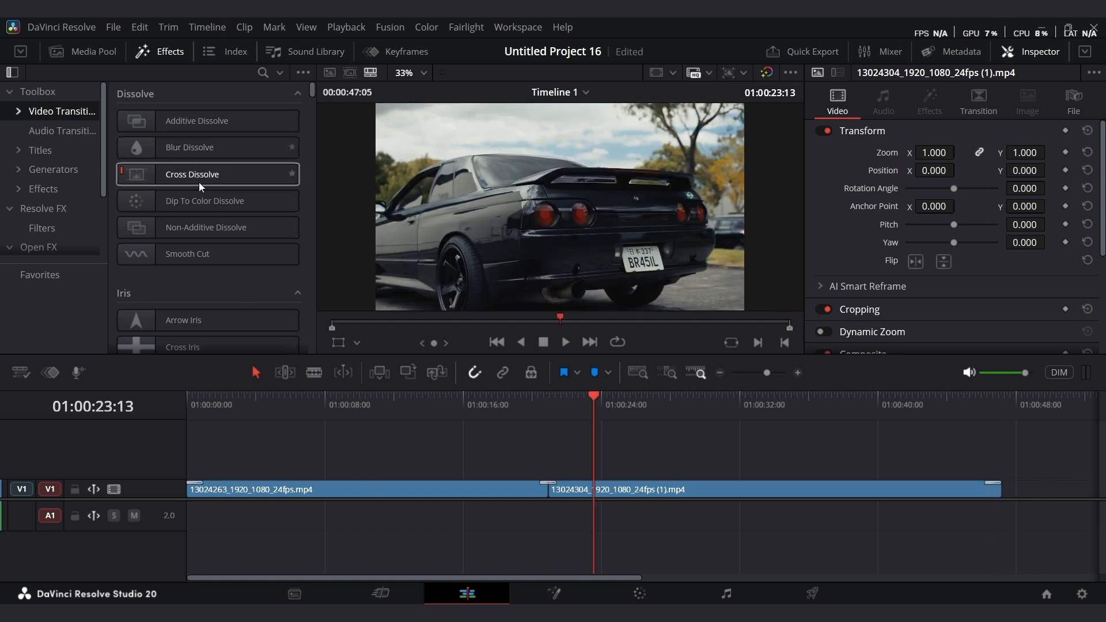
Browse the video transitions list in the effects library.
{"action": "scroll", "coordinate": [201, 190], "scroll_direction": "down", "scroll_amount": 5}
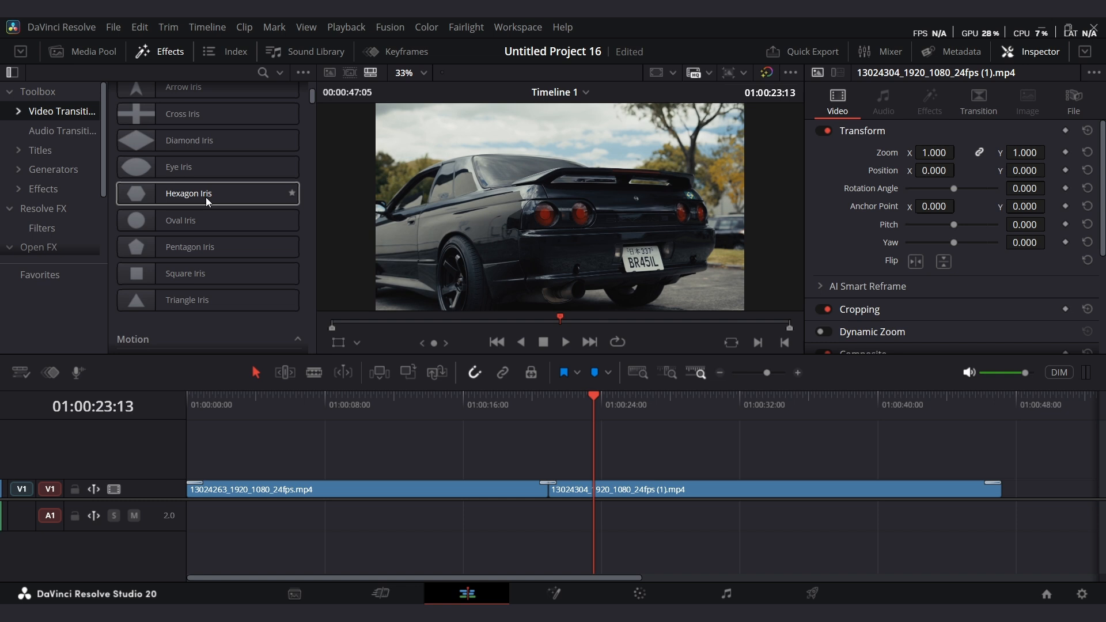
{"action": "scroll", "coordinate": [206, 197], "scroll_direction": "down", "scroll_amount": 3}
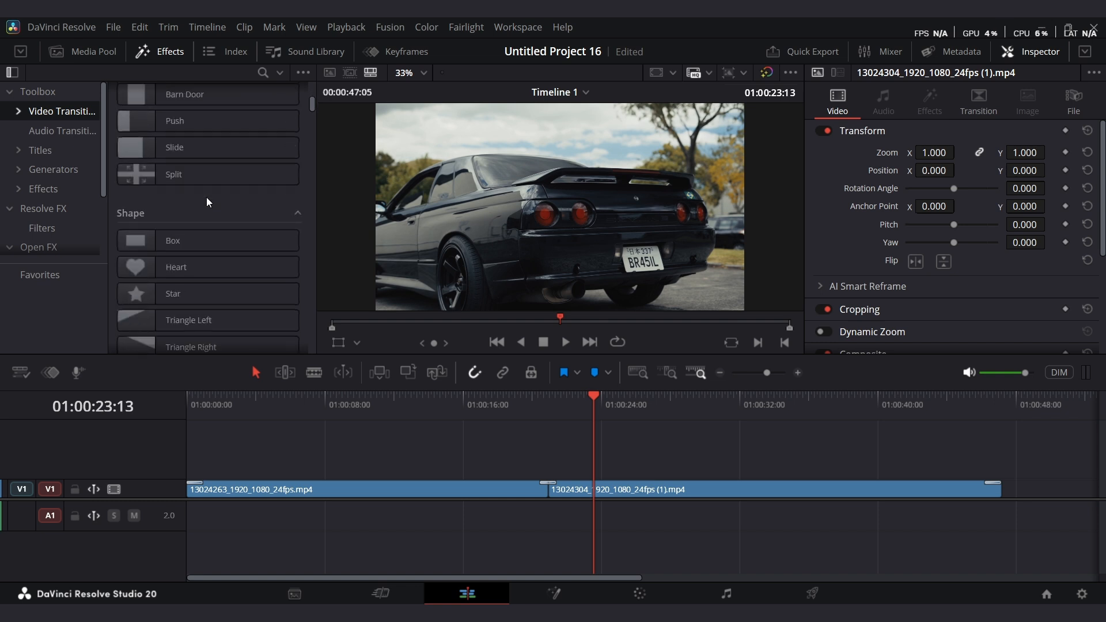
{"action": "scroll", "coordinate": [206, 197], "scroll_direction": "up", "scroll_amount": 8}
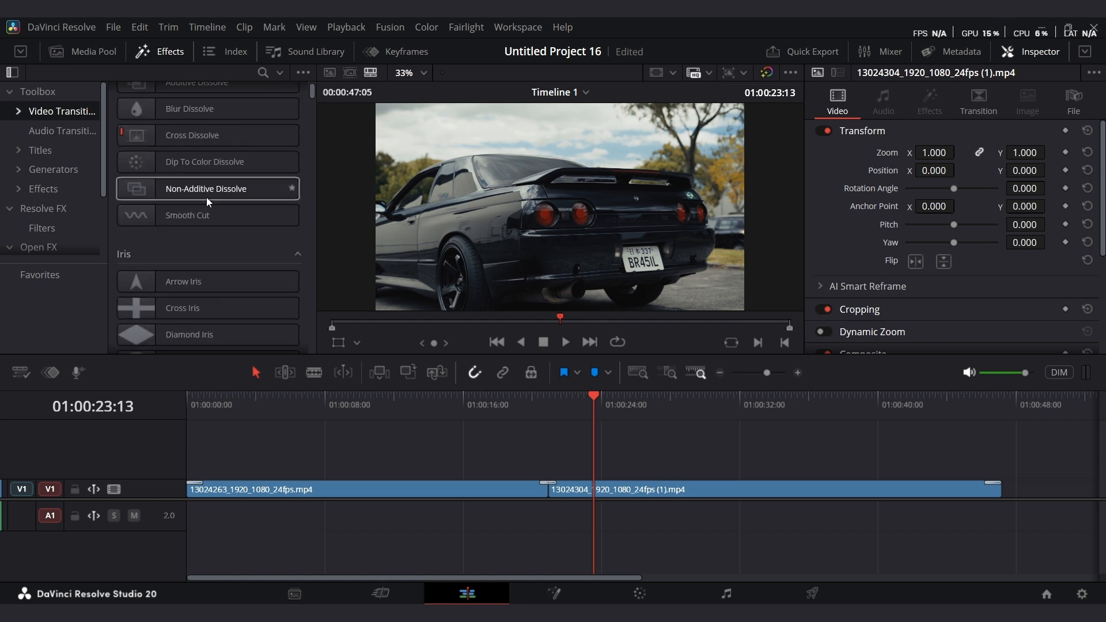
{"action": "scroll", "coordinate": [206, 197], "scroll_direction": "up", "scroll_amount": 1}
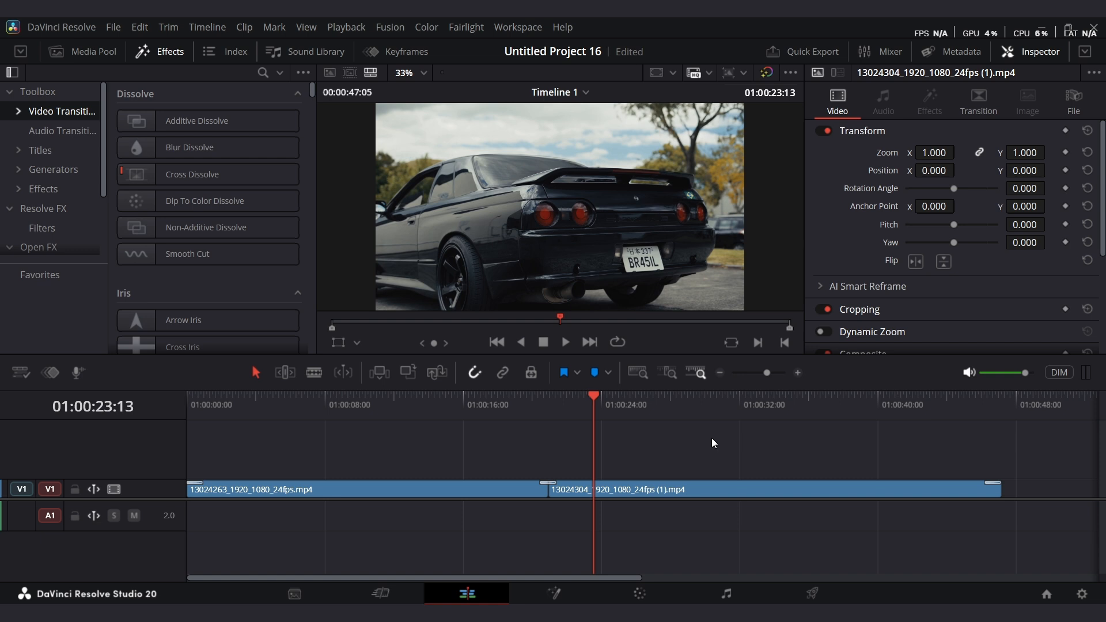
Undo the last transition change and scroll through the transitions list.
{"action": "key", "text": "ctrl+z"}
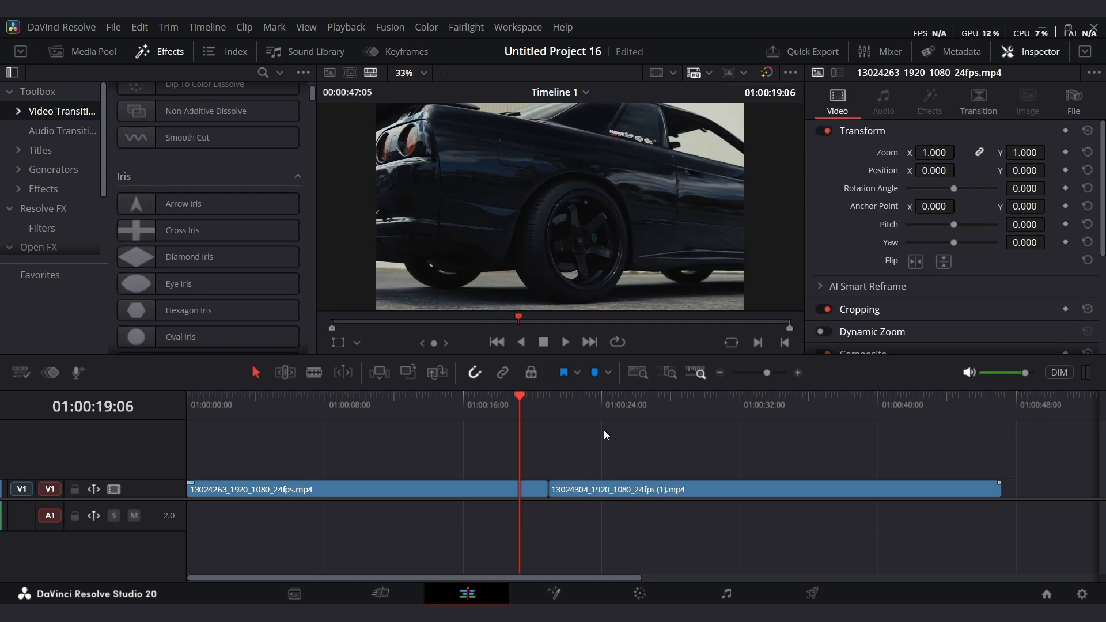
{"action": "scroll", "coordinate": [230, 262], "scroll_direction": "down", "scroll_amount": 8}
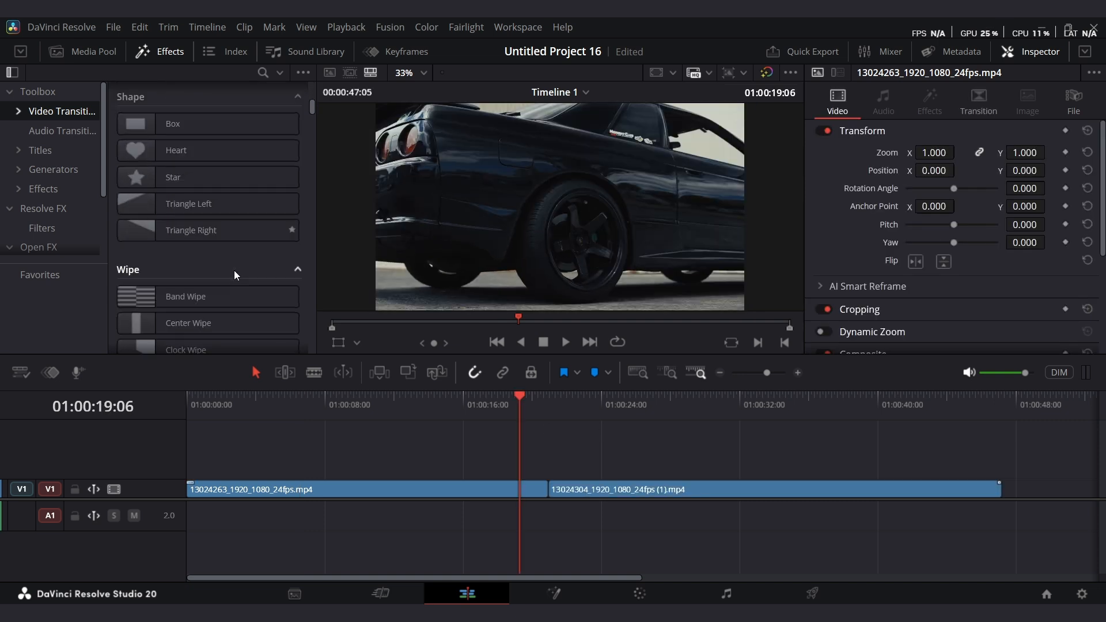
{"action": "scroll", "coordinate": [233, 271], "scroll_direction": "down", "scroll_amount": 3}
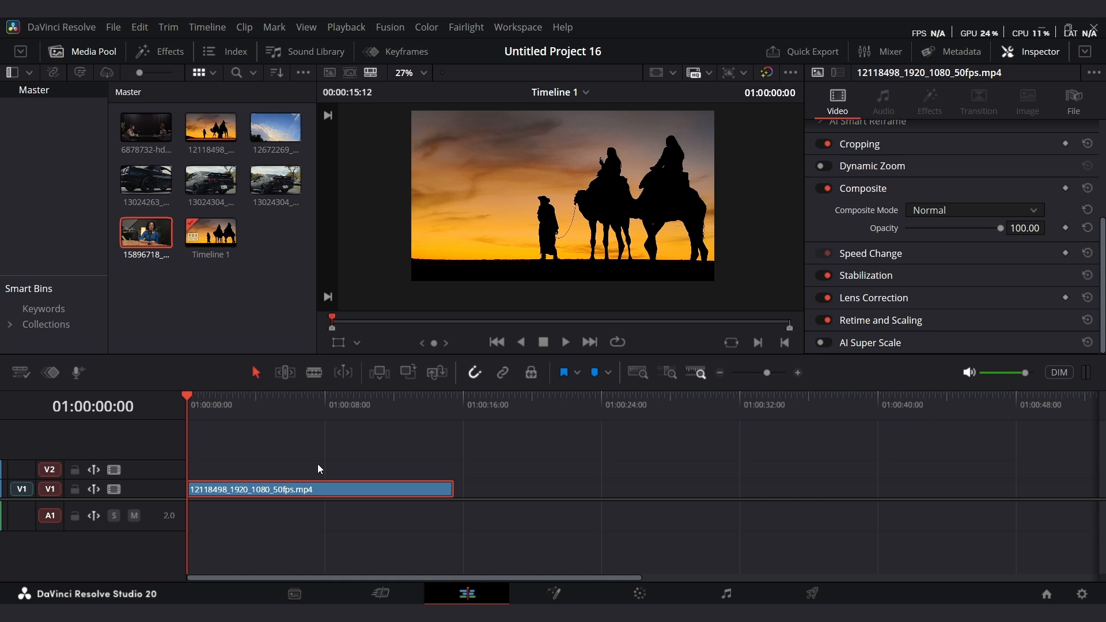
Change the camel clip's speed to 50% and play the slowed clip back.
{"action": "right_click", "coordinate": [352, 490]}
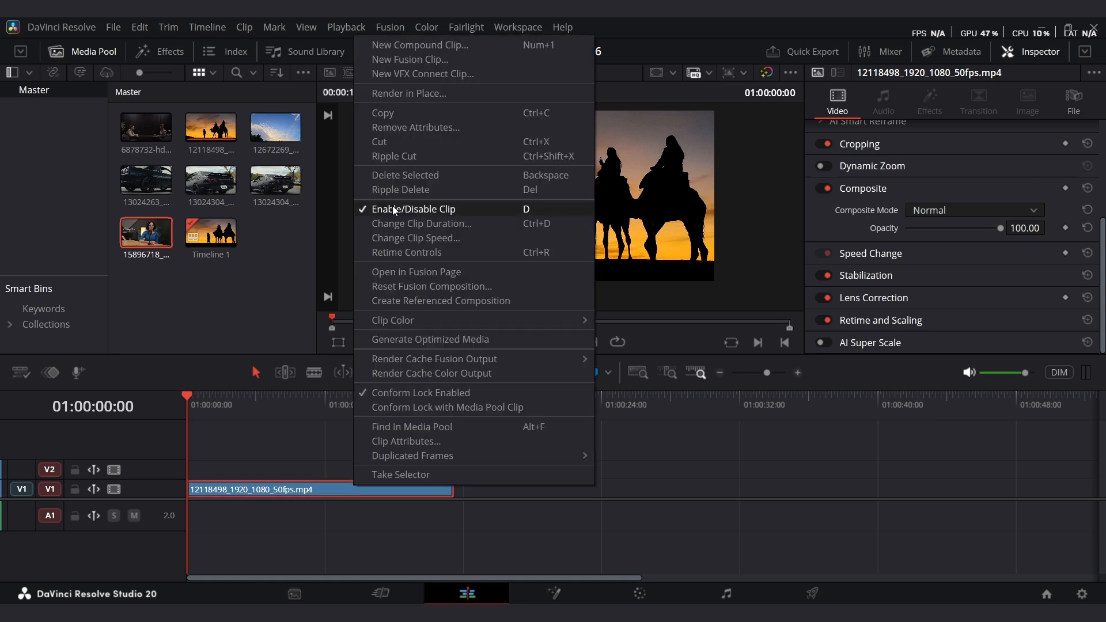
{"action": "left_click", "coordinate": [440, 242]}
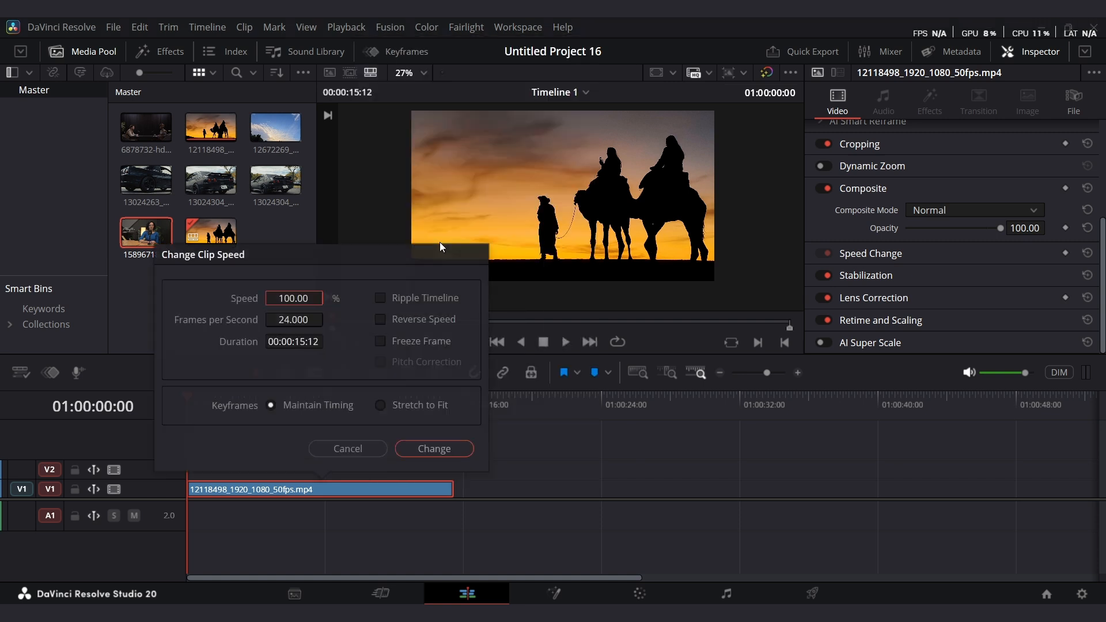
{"action": "left_click", "coordinate": [291, 298]}
{"action": "type", "text": "50"}
{"action": "left_click", "coordinate": [443, 448]}
{"action": "key", "text": "space"}
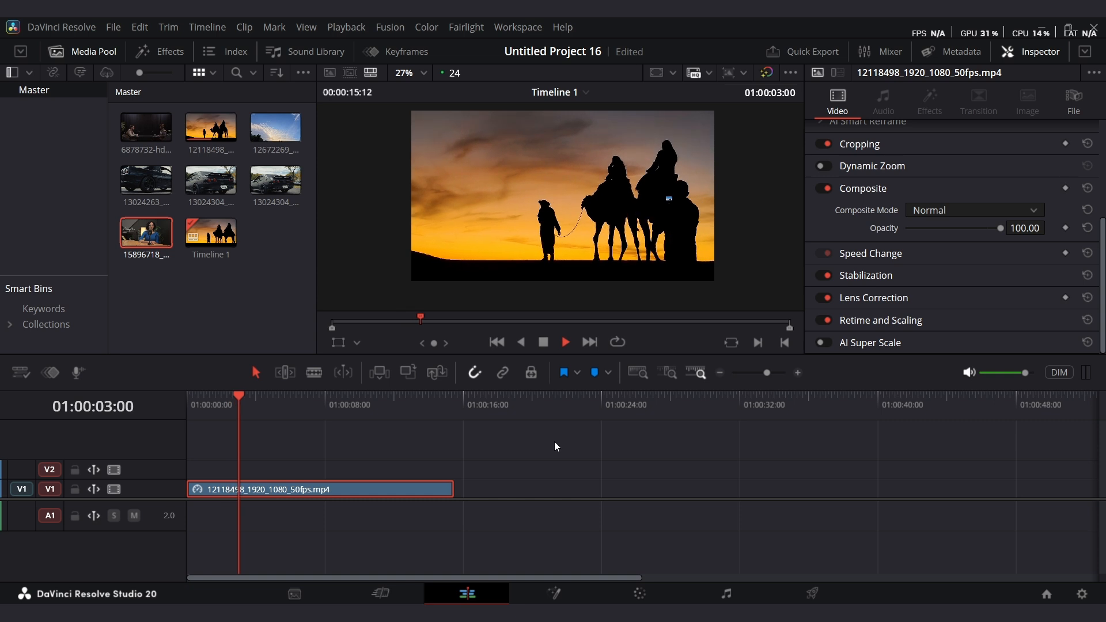
{"action": "key", "text": "space"}
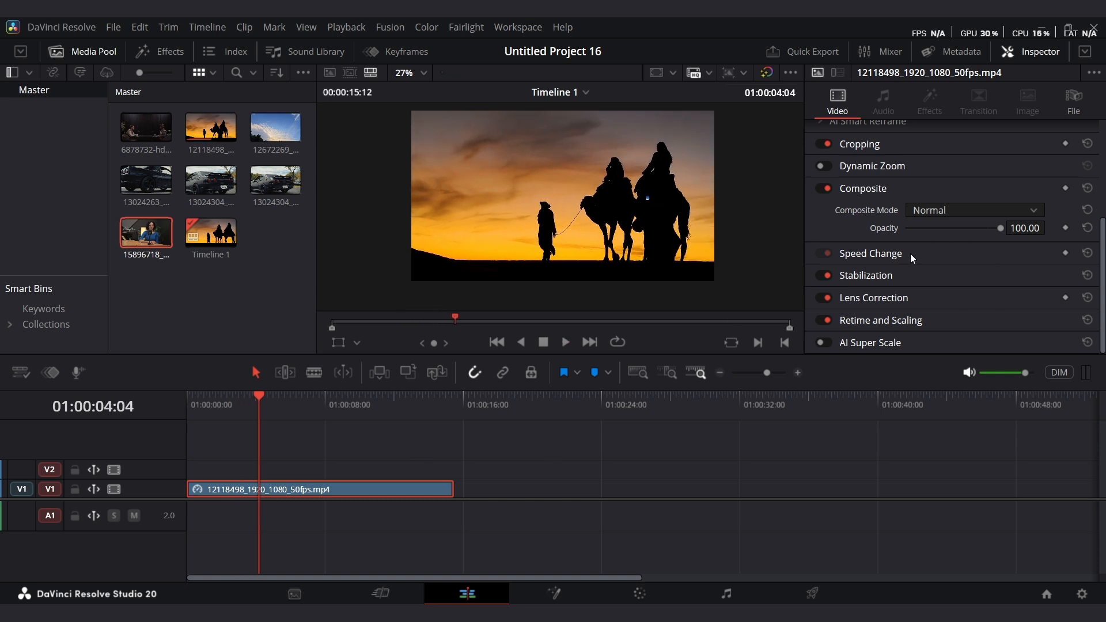
Set the clip's Retime Process to Optical Flow and play it back from the start.
{"action": "left_click", "coordinate": [924, 321]}
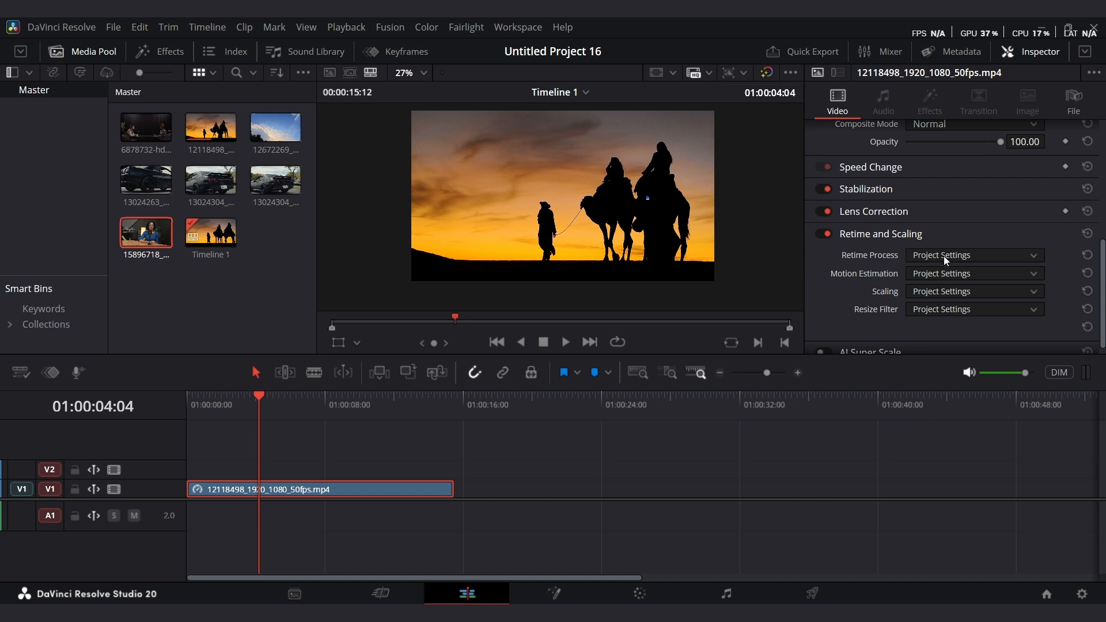
{"action": "left_click", "coordinate": [943, 256]}
{"action": "left_click", "coordinate": [950, 322]}
{"action": "key", "text": "Home"}
{"action": "key", "text": "space"}
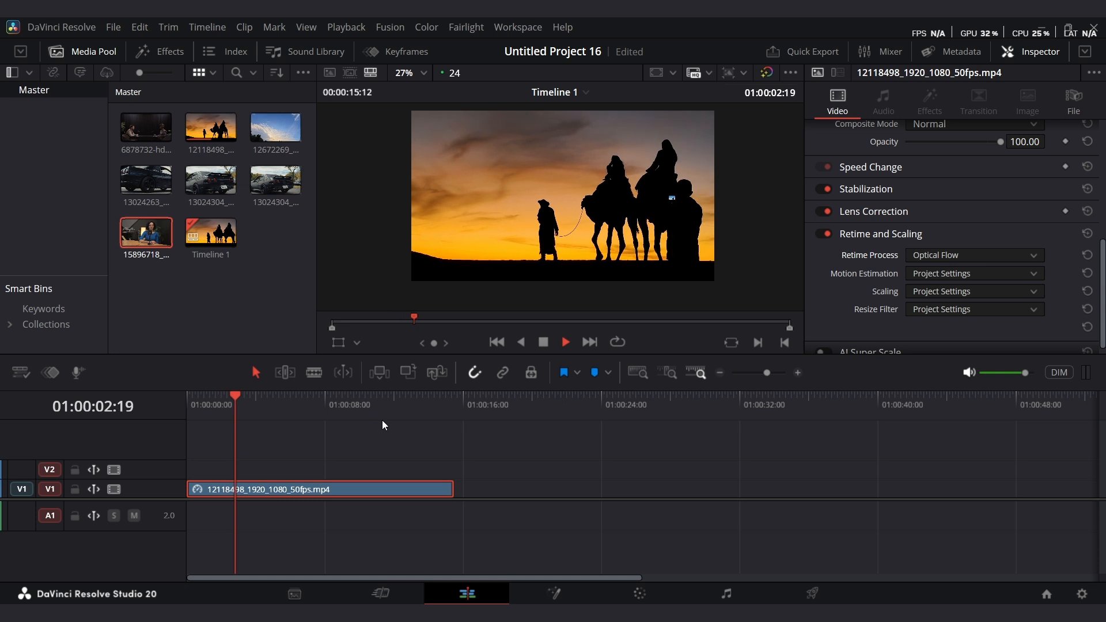
{"action": "key", "text": "space"}
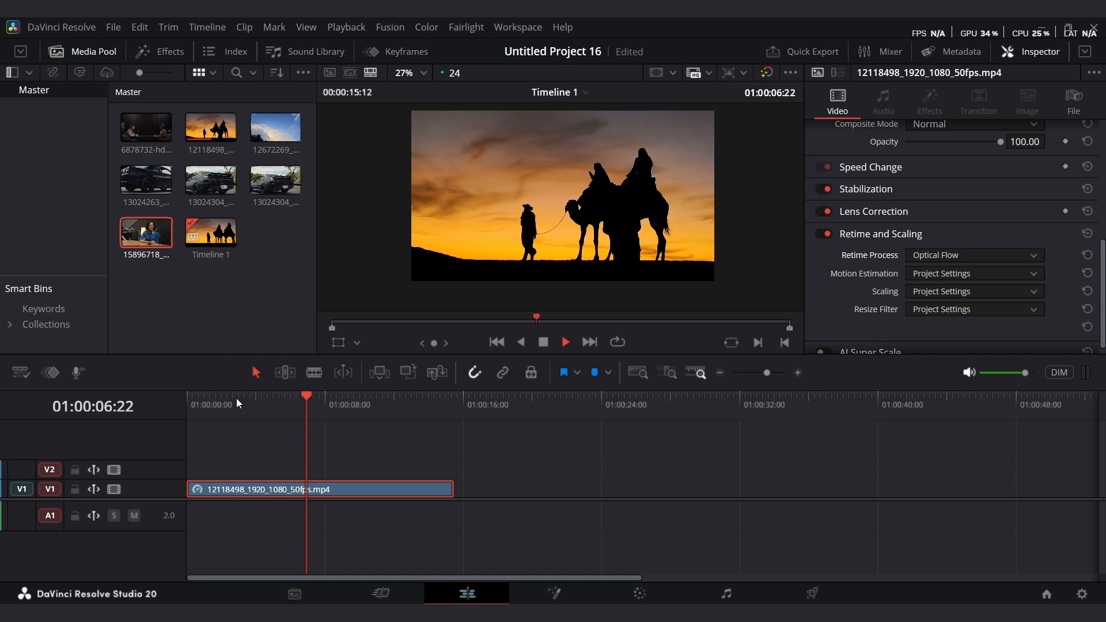
{"action": "key", "text": "space"}
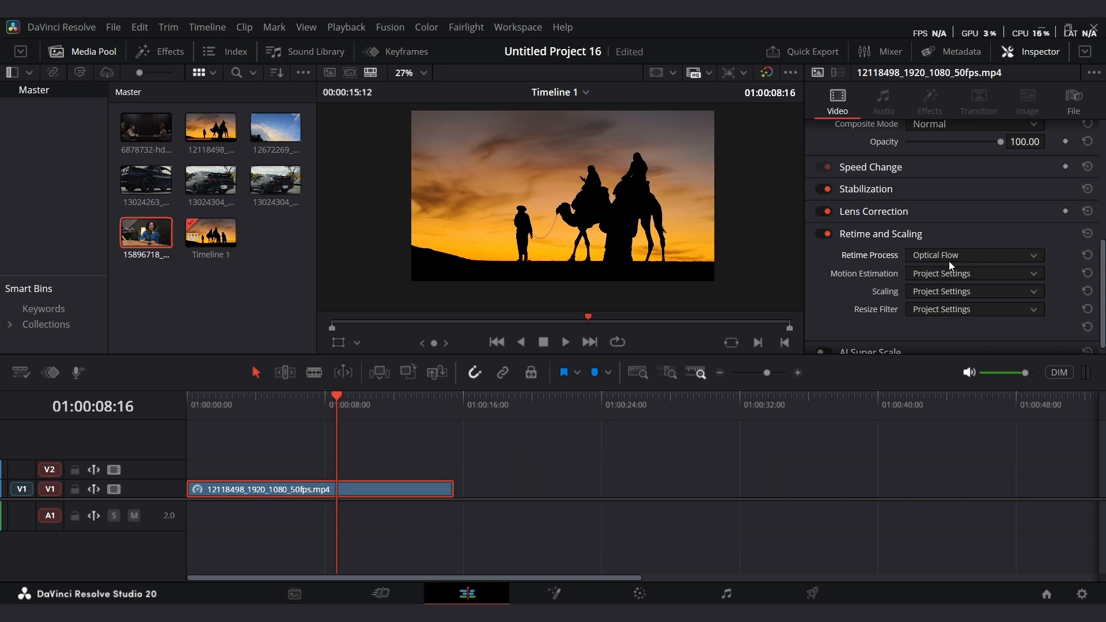
Set Motion Estimation to Enhanced Better and play the clip back from the start.
{"action": "left_click", "coordinate": [967, 273]}
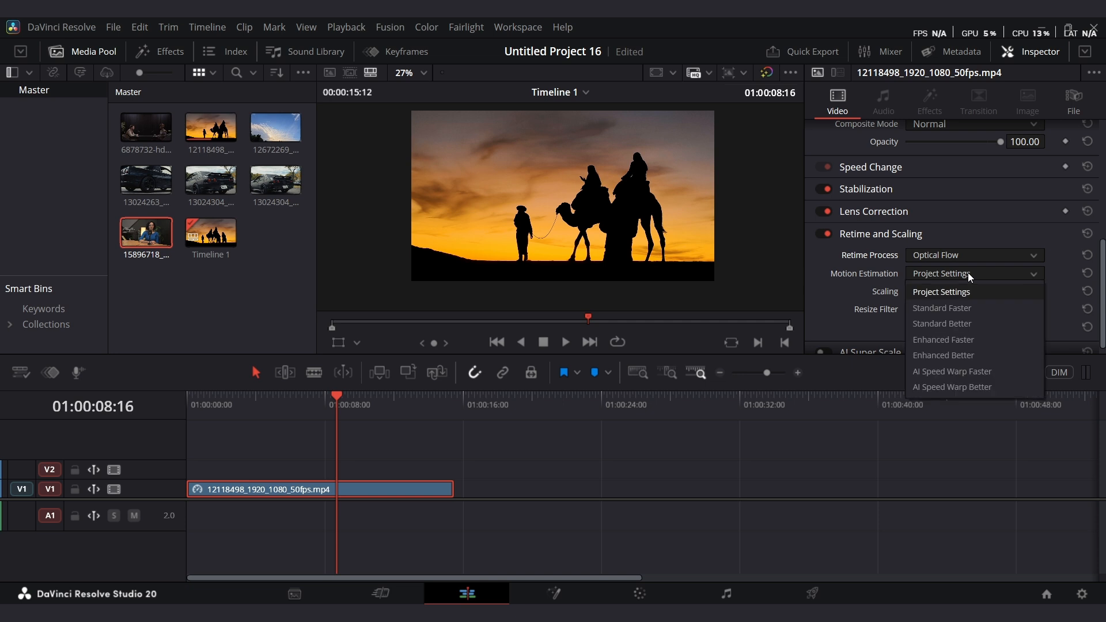
{"action": "left_click", "coordinate": [943, 356]}
{"action": "key", "text": "Home"}
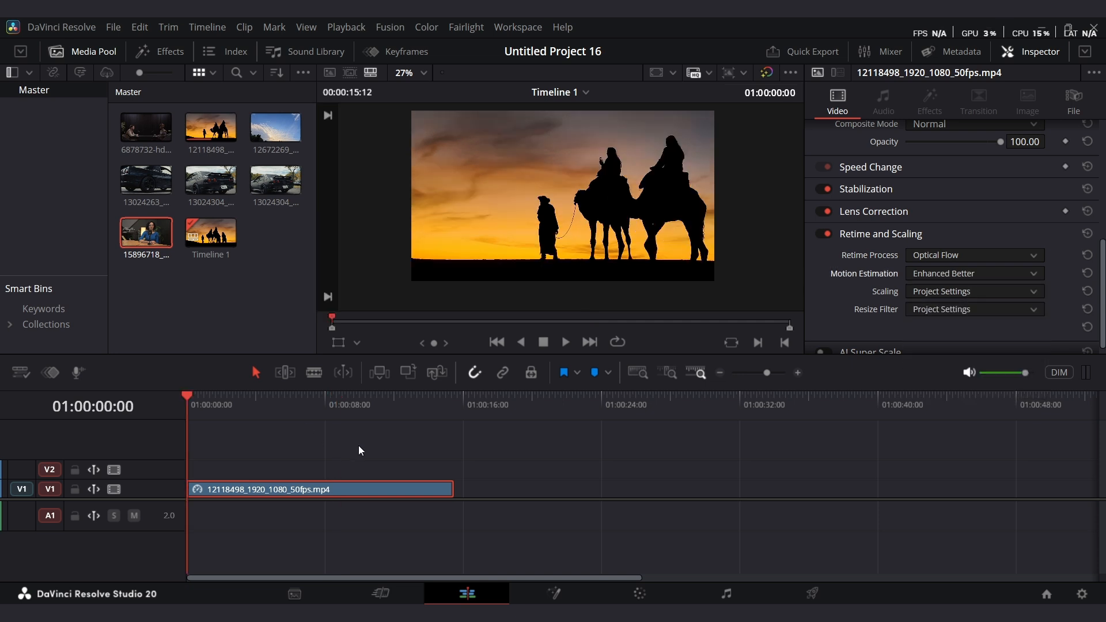
{"action": "left_click", "coordinate": [380, 441]}
{"action": "key", "text": "space"}
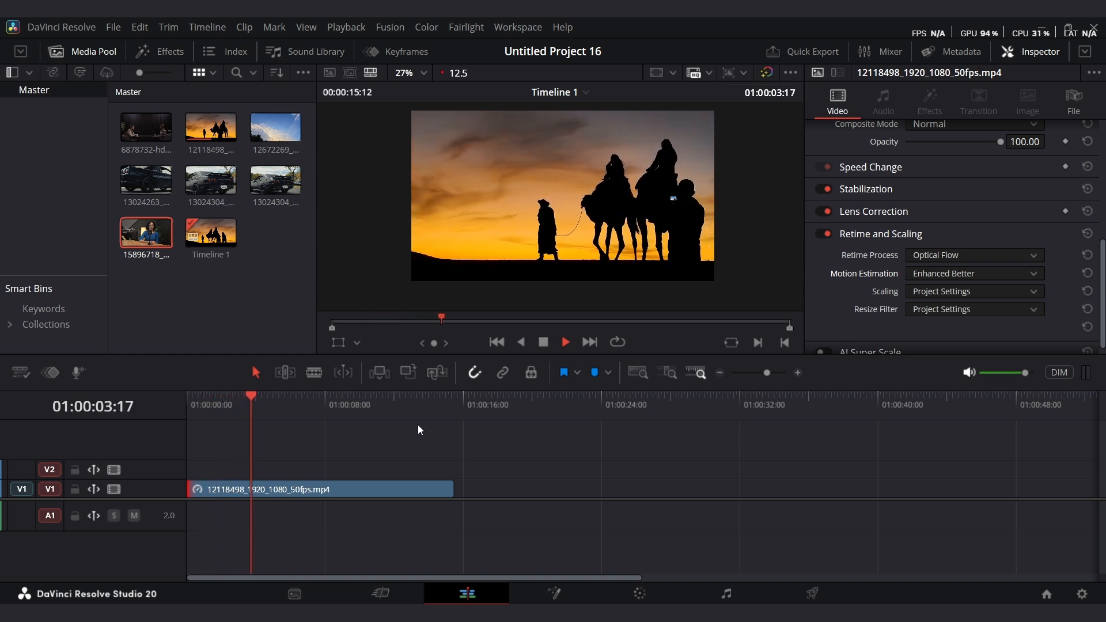
{"action": "key", "text": "space"}
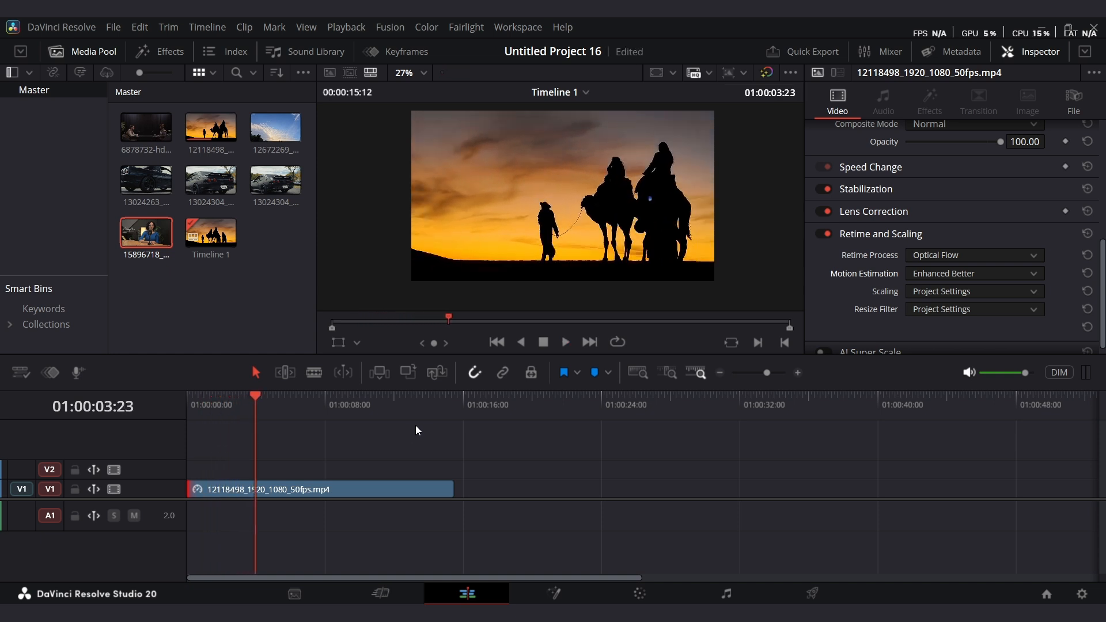
Delete the camel clip and place the 13024304 car clip on the timeline instead.
{"action": "left_click", "coordinate": [277, 485]}
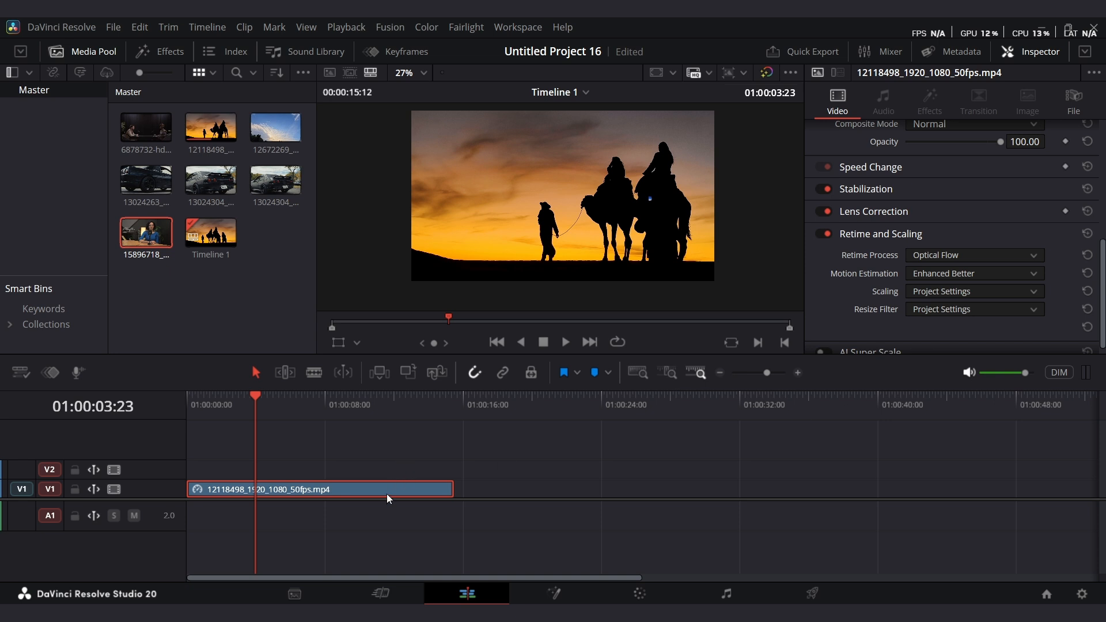
{"action": "key", "text": "Delete"}
{"action": "left_click_drag", "start_coordinate": [216, 198], "coordinate": [212, 488]}
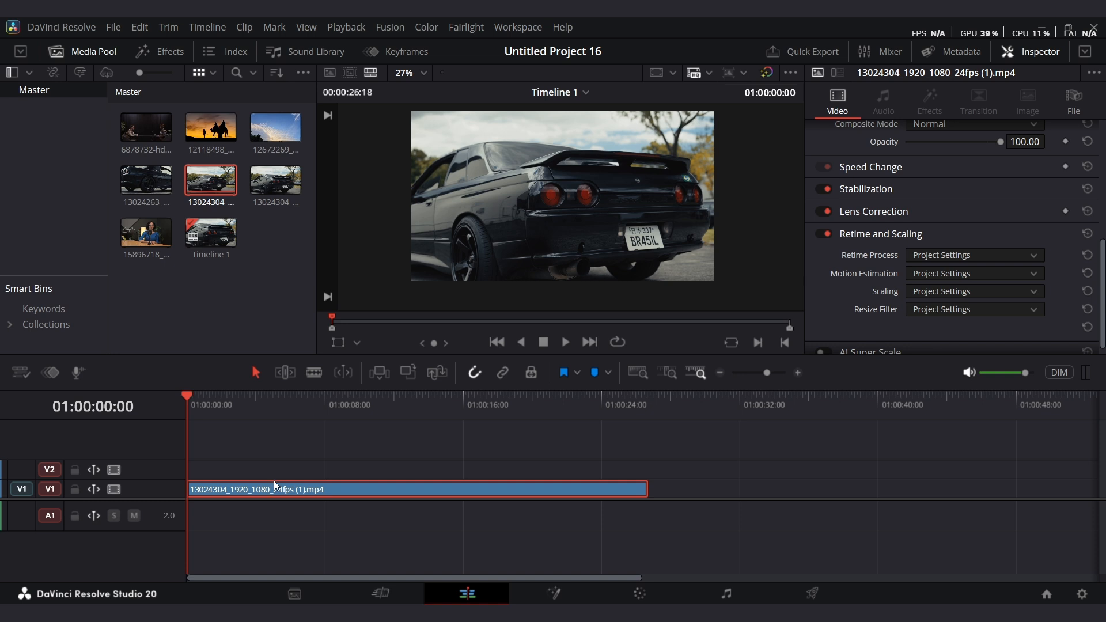
Show the car clip's retime controls and apply a Speed Ramp Up from 0%.
{"action": "key", "text": "ctrl+r"}
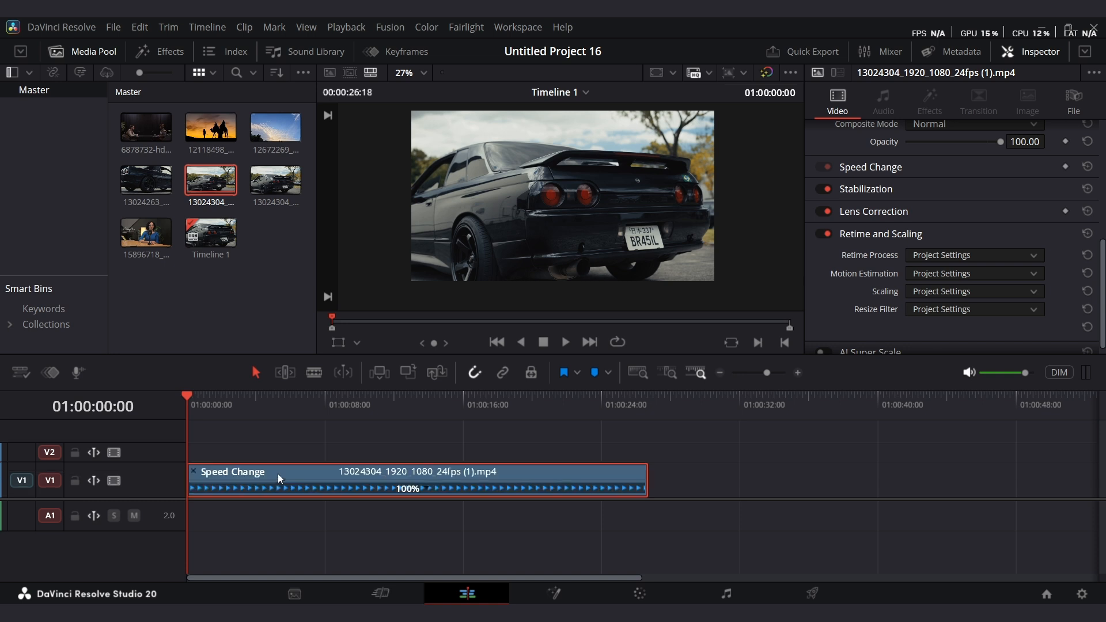
{"action": "left_click", "coordinate": [427, 488]}
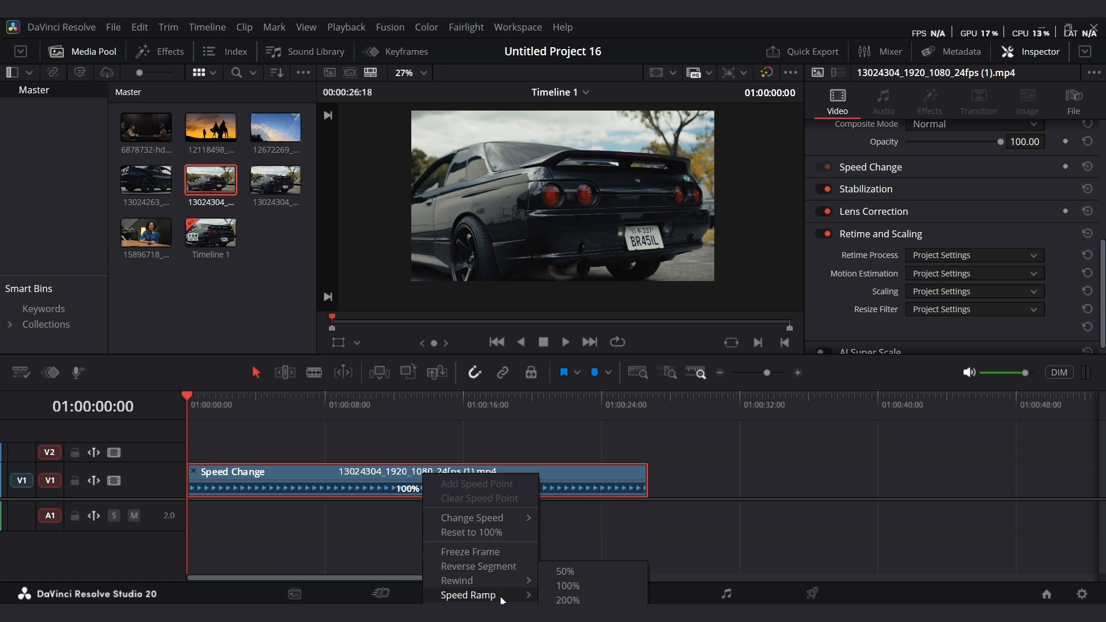
{"action": "mouse_move", "coordinate": [500, 597]}
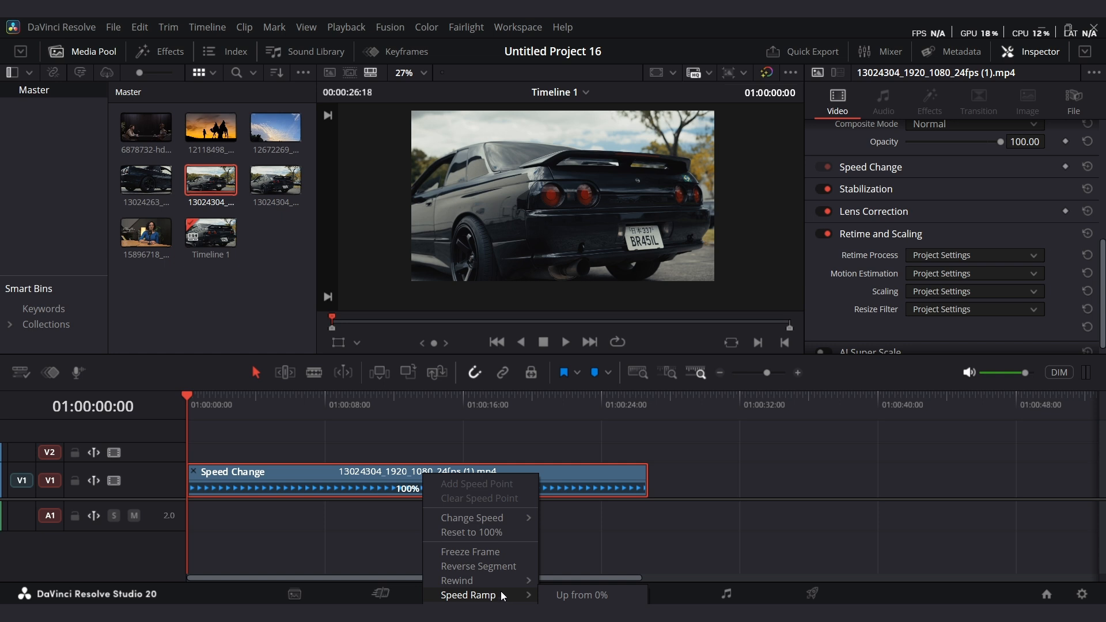
{"action": "left_click", "coordinate": [595, 597]}
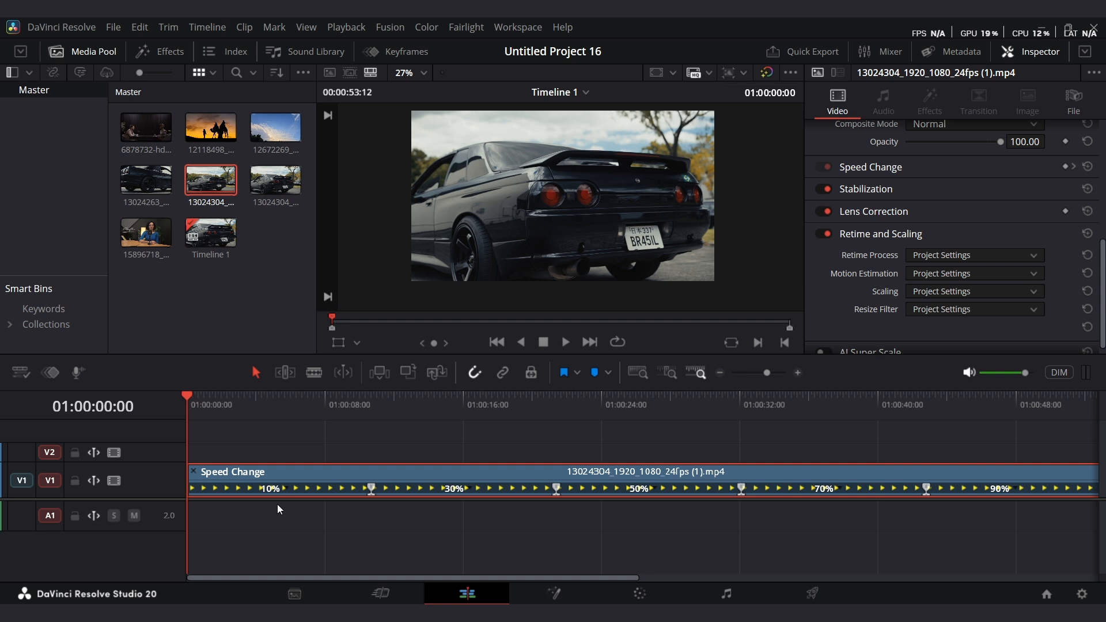
Move the first speed point of the ramp closer to the clip's start.
{"action": "left_click_drag", "start_coordinate": [768, 372], "coordinate": [765, 374]}
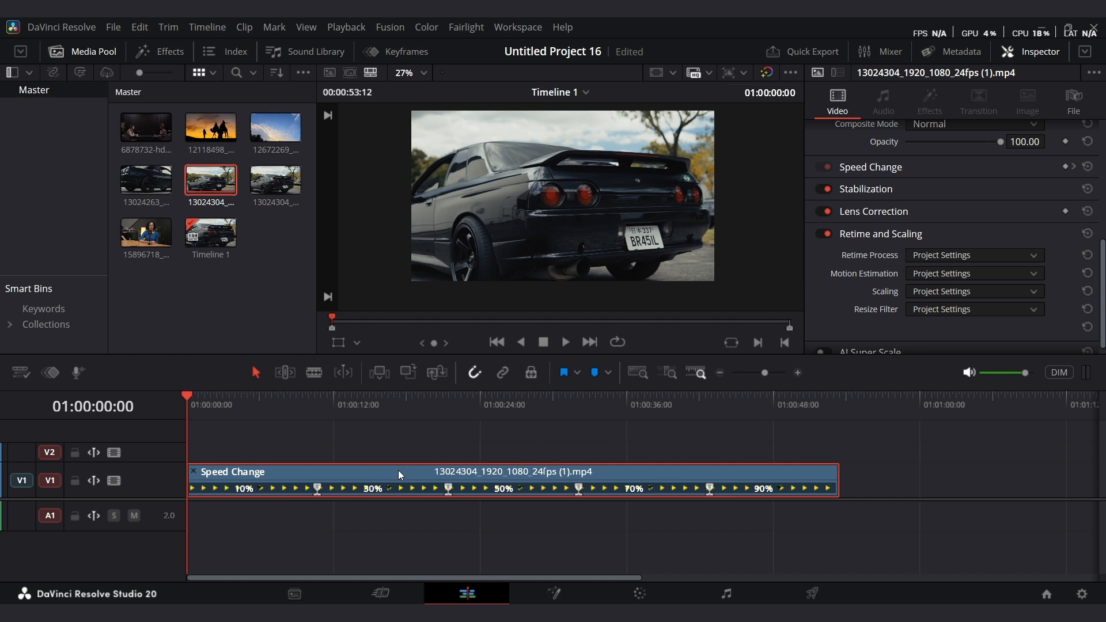
{"action": "left_click_drag", "start_coordinate": [316, 490], "coordinate": [226, 488]}
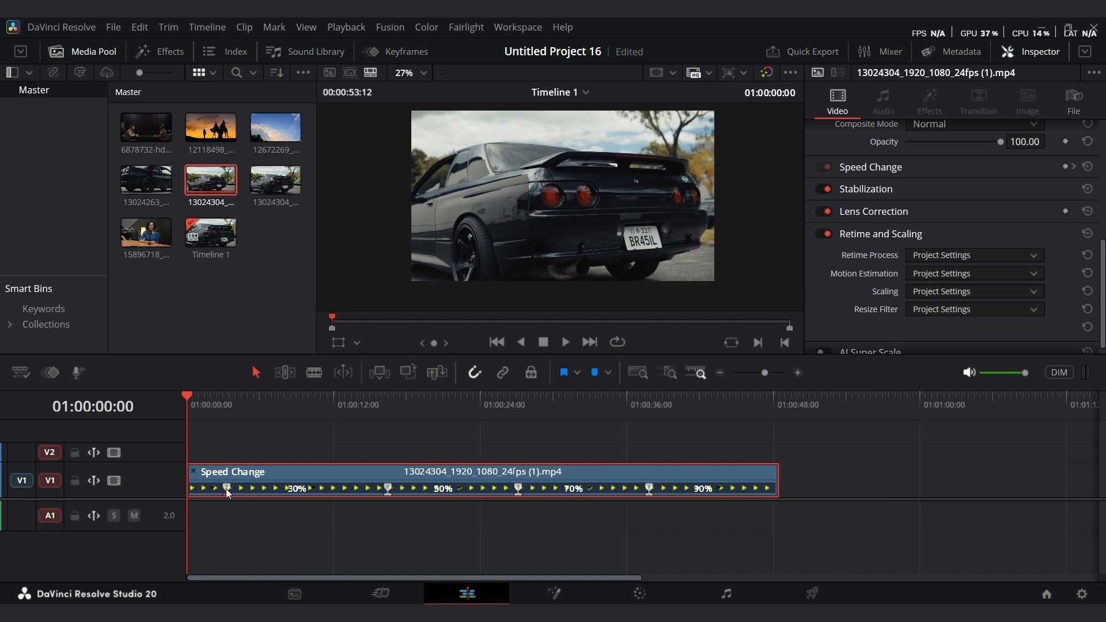
Undo the speed ramp on the car clip to restore normal speed, and save the project.
{"action": "key", "text": "space"}
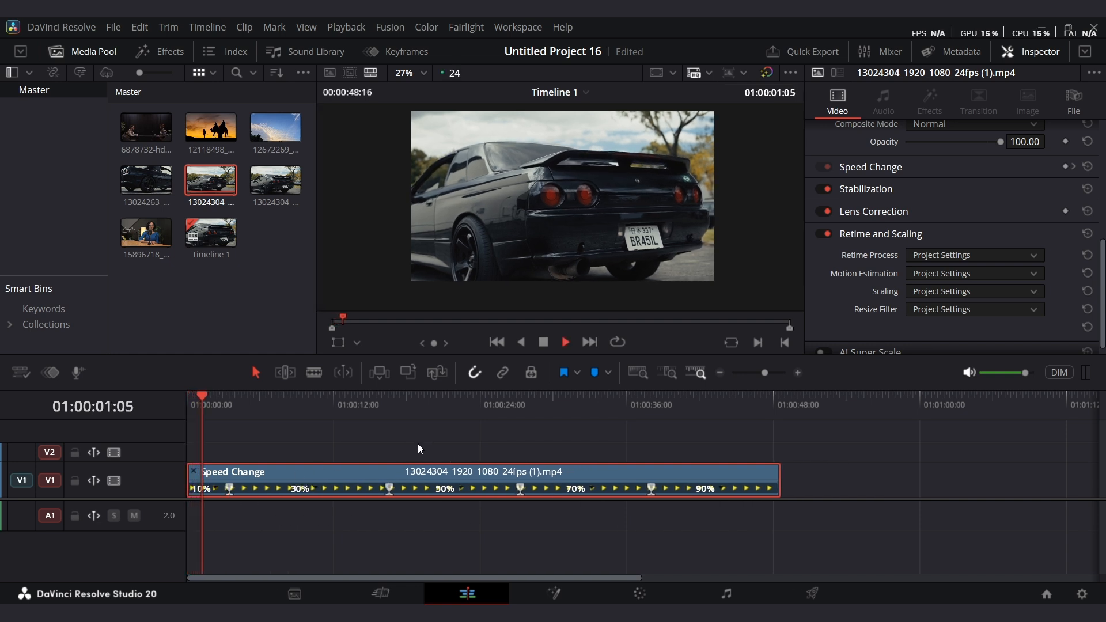
{"action": "key", "text": "space"}
{"action": "left_click_drag", "start_coordinate": [209, 408], "coordinate": [231, 444]}
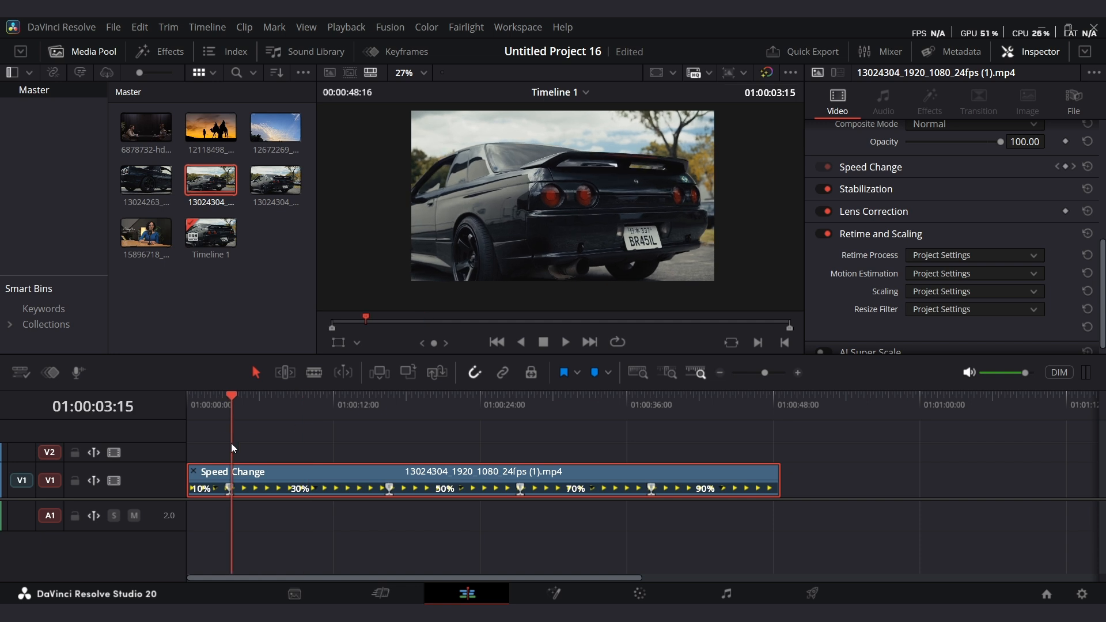
{"action": "key", "text": "ctrl+z"}
{"action": "key", "text": "ctrl+z"}
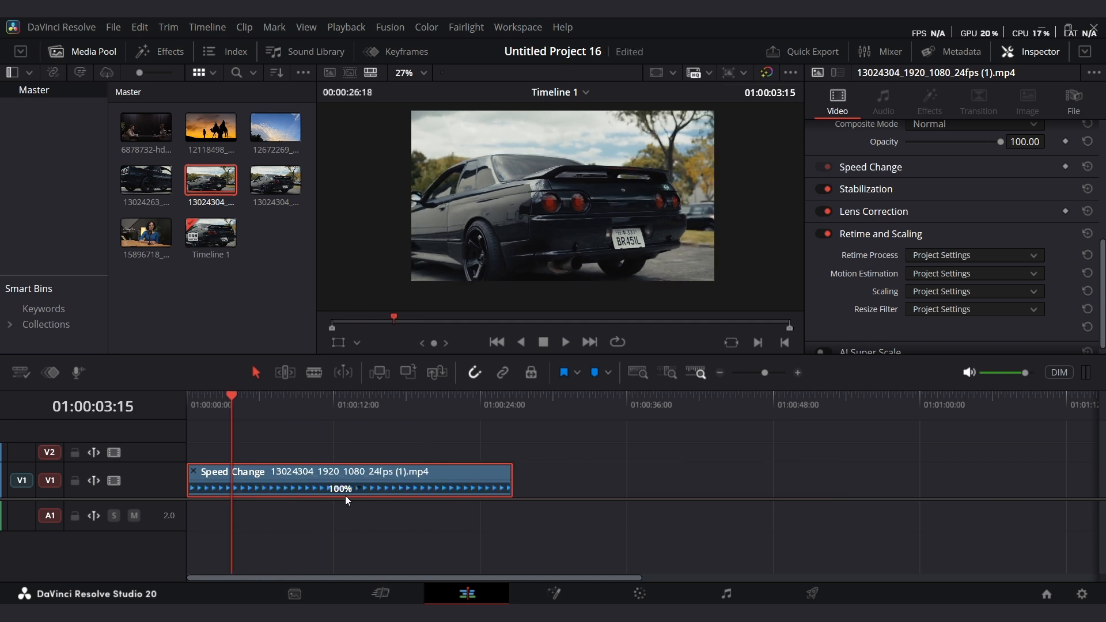
{"action": "key", "text": "ctrl+s"}
Add a speed point on the car clip at about 7 seconds into the timeline.
{"action": "right_click", "coordinate": [359, 488]}
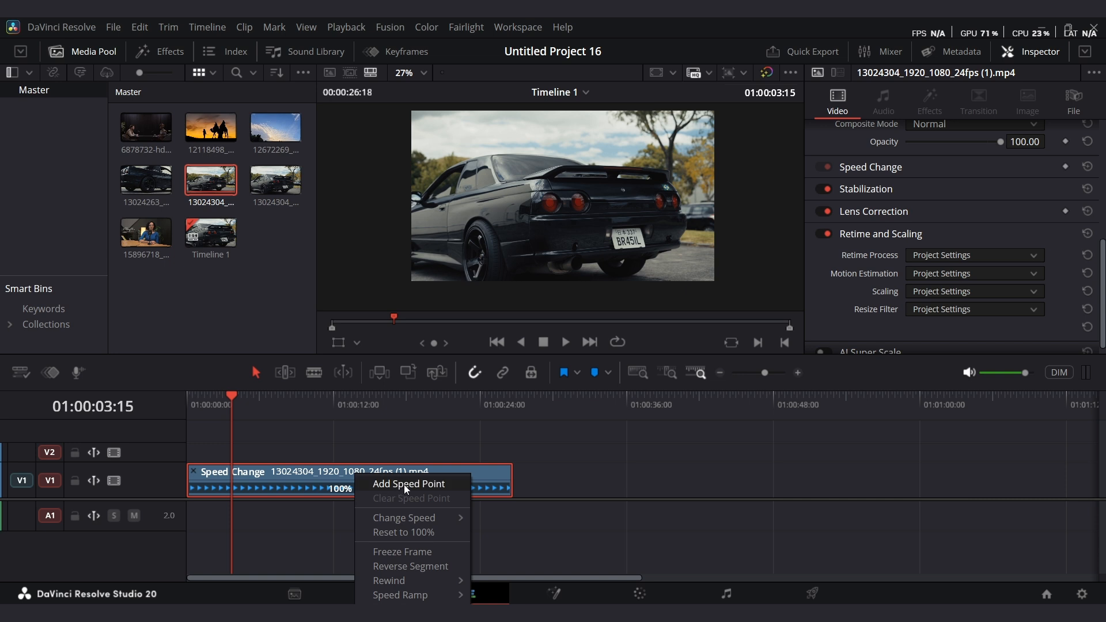
{"action": "left_click", "coordinate": [403, 485]}
{"action": "left_click_drag", "start_coordinate": [230, 405], "coordinate": [277, 410]}
{"action": "right_click", "coordinate": [358, 487]}
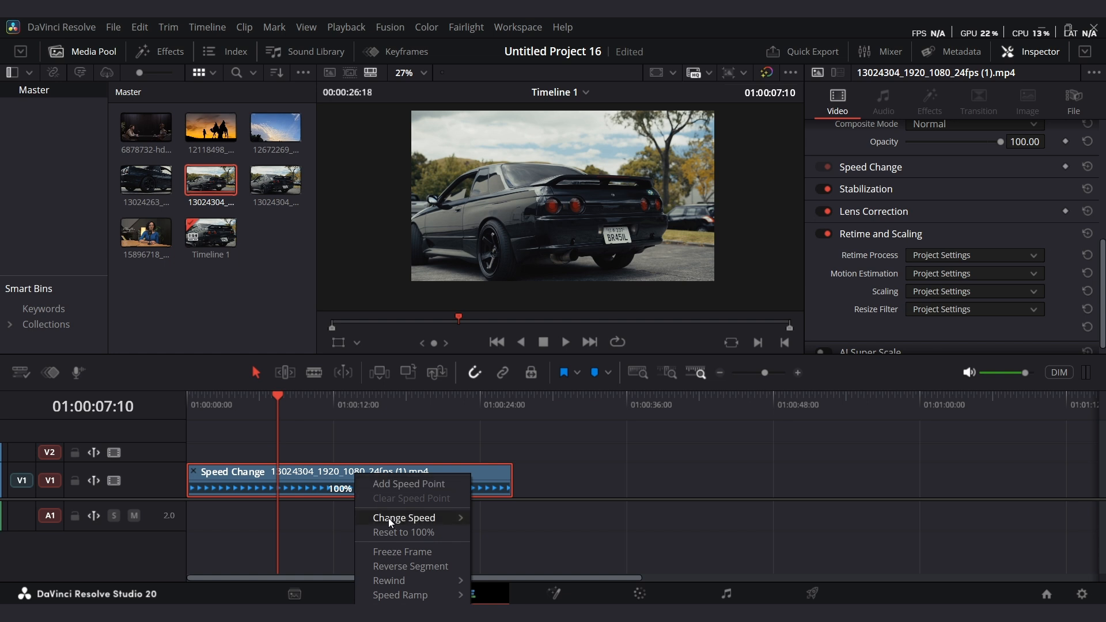
{"action": "left_click", "coordinate": [406, 485]}
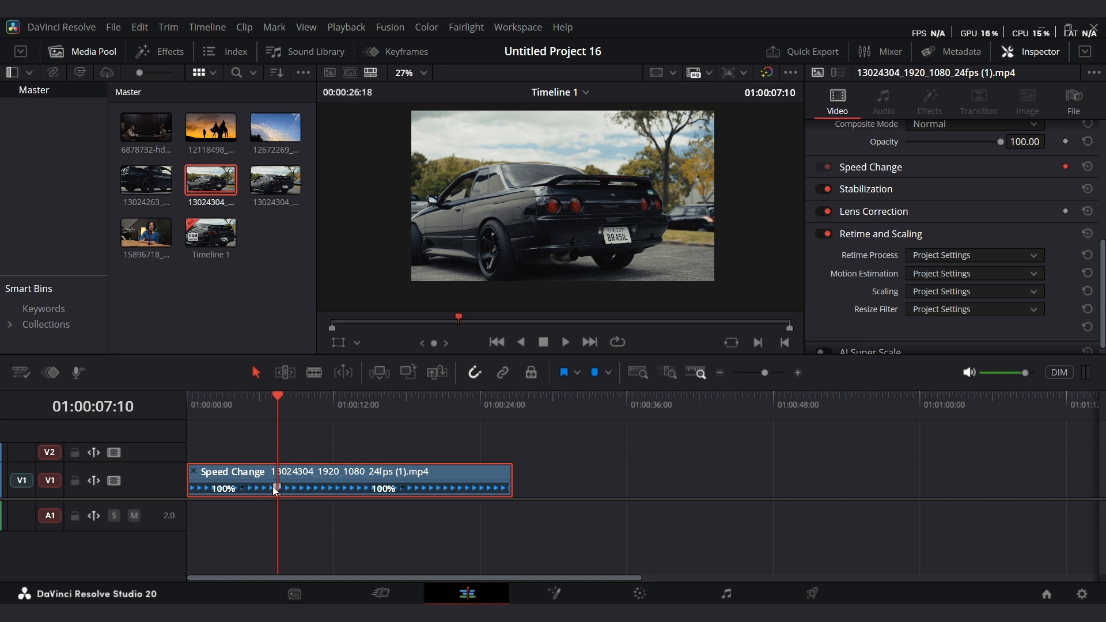
{"action": "mouse_move", "coordinate": [274, 488]}
{"action": "left_mouse_down"}
{"action": "mouse_move", "coordinate": [241, 491]}
{"action": "mouse_move", "coordinate": [277, 489]}
{"action": "left_mouse_up"}
Increase the video track height so the clip's thumbnails and speed handles show.
{"action": "left_click", "coordinate": [21, 371]}
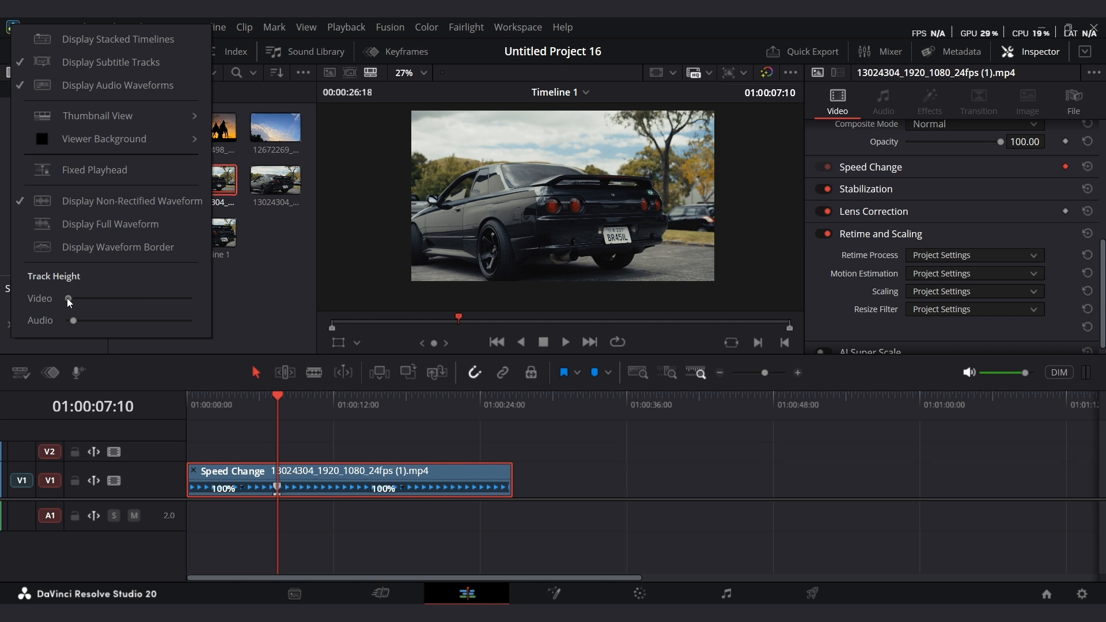
{"action": "left_click_drag", "start_coordinate": [67, 299], "coordinate": [98, 298]}
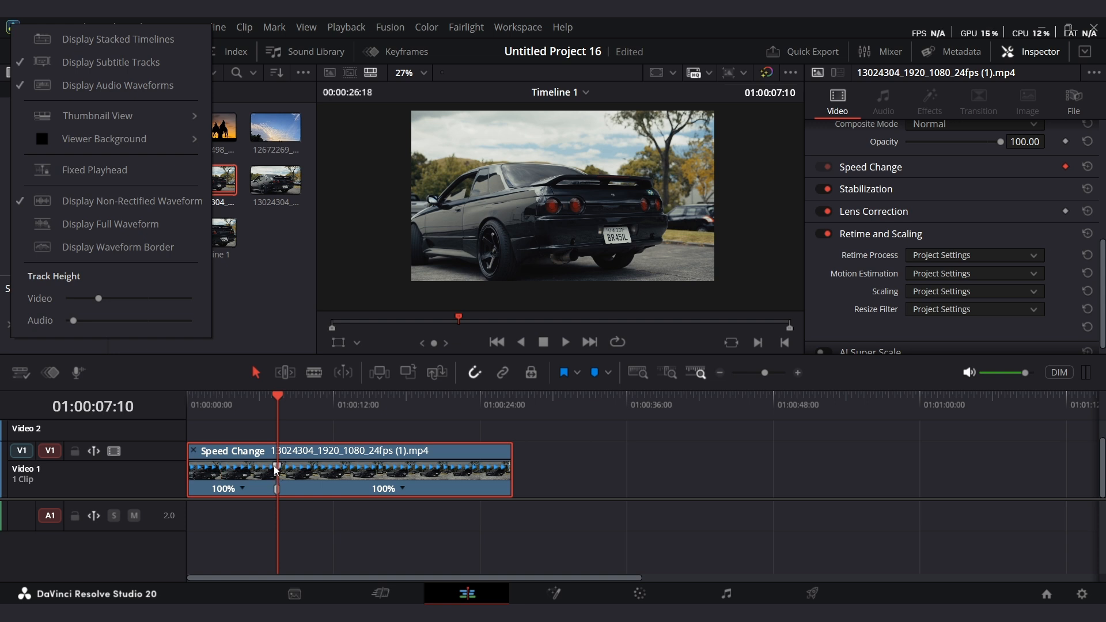
{"action": "left_click", "coordinate": [105, 299]}
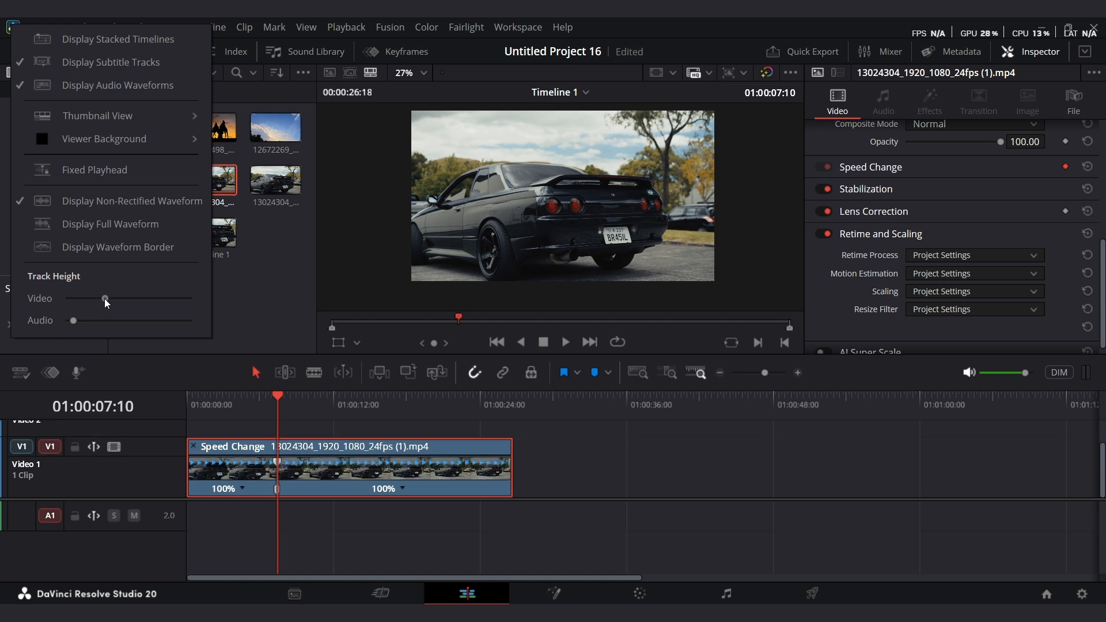
Drag the speed point's handle toward the clip start to speed up the first segment to about 223%, and play it.
{"action": "left_click", "coordinate": [277, 465]}
{"action": "left_click", "coordinate": [295, 405]}
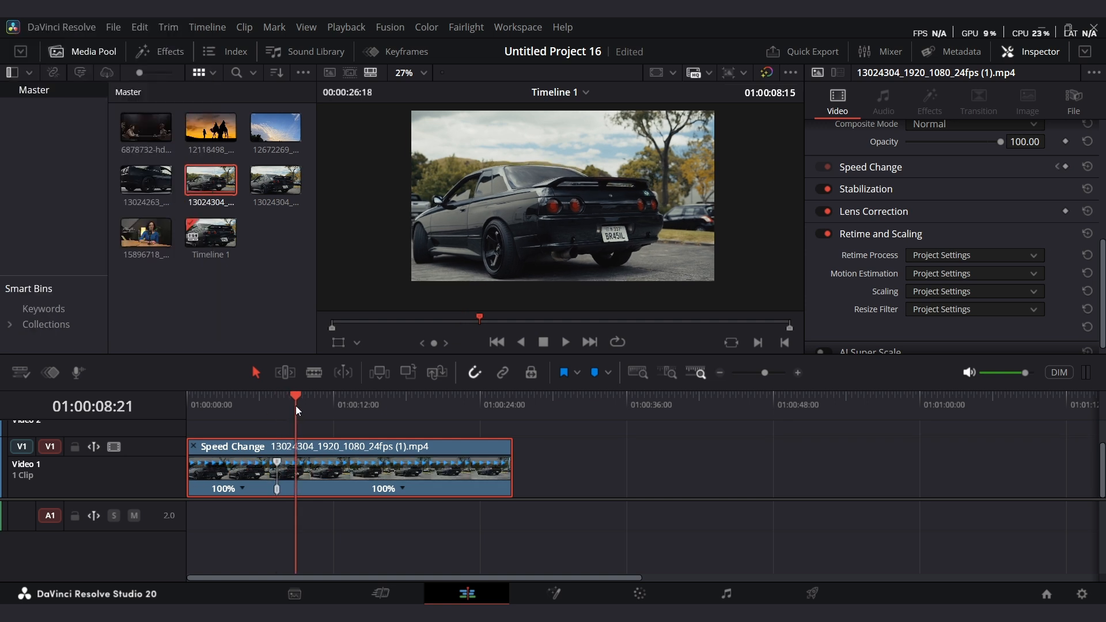
{"action": "left_click_drag", "start_coordinate": [295, 405], "coordinate": [297, 406]}
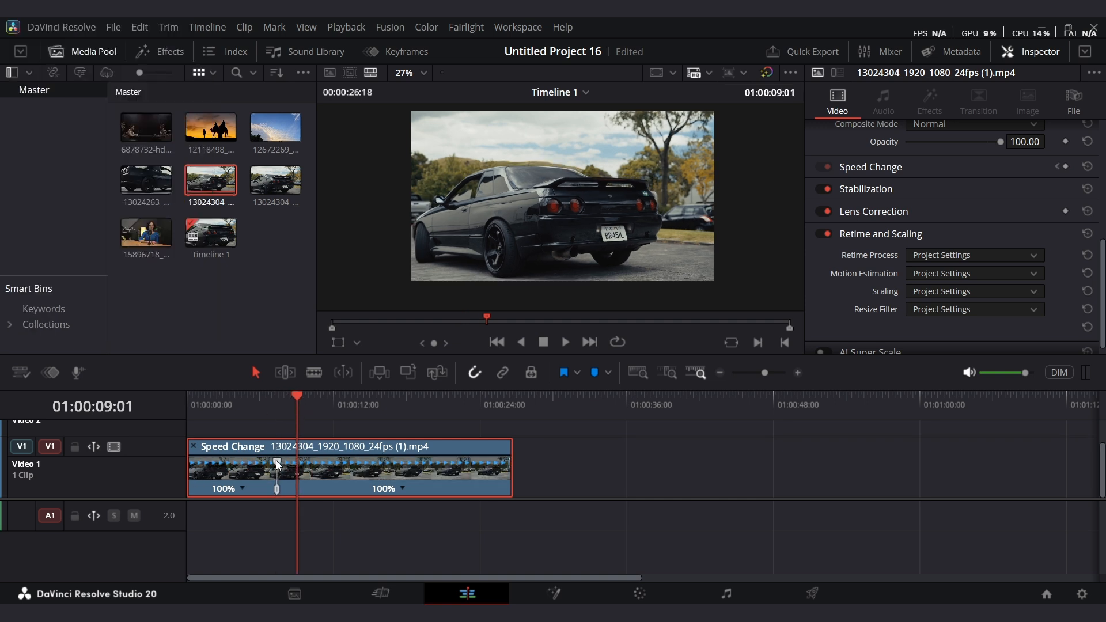
{"action": "left_click_drag", "start_coordinate": [277, 465], "coordinate": [228, 466]}
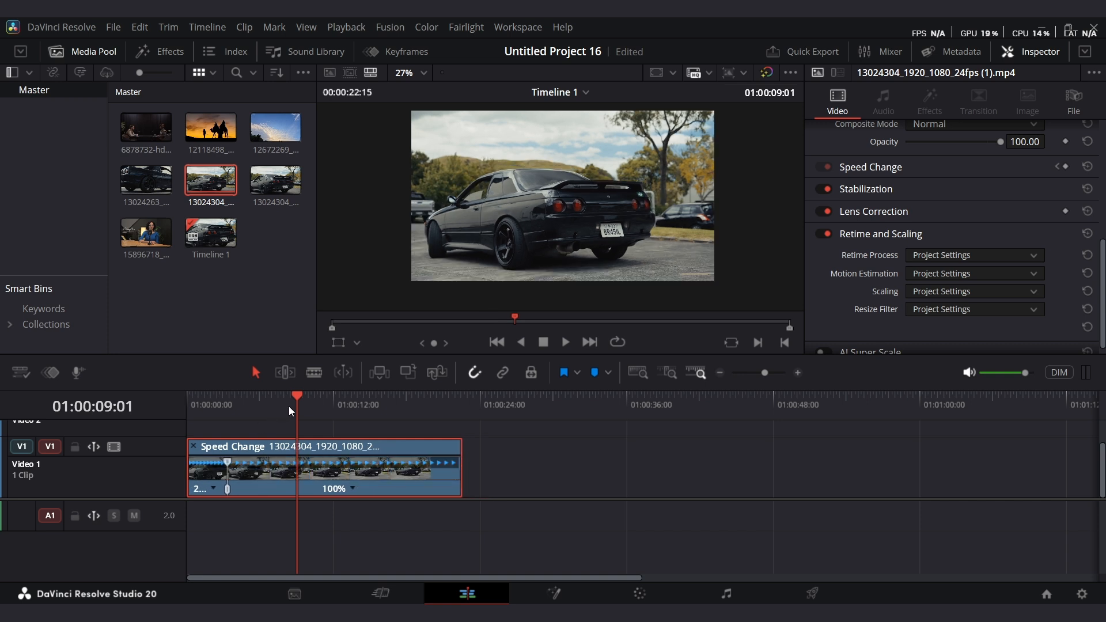
{"action": "left_click_drag", "start_coordinate": [289, 406], "coordinate": [174, 427]}
{"action": "mouse_move", "coordinate": [764, 373]}
{"action": "left_mouse_down"}
{"action": "mouse_move", "coordinate": [775, 370]}
{"action": "mouse_move", "coordinate": [766, 372]}
{"action": "left_mouse_up"}
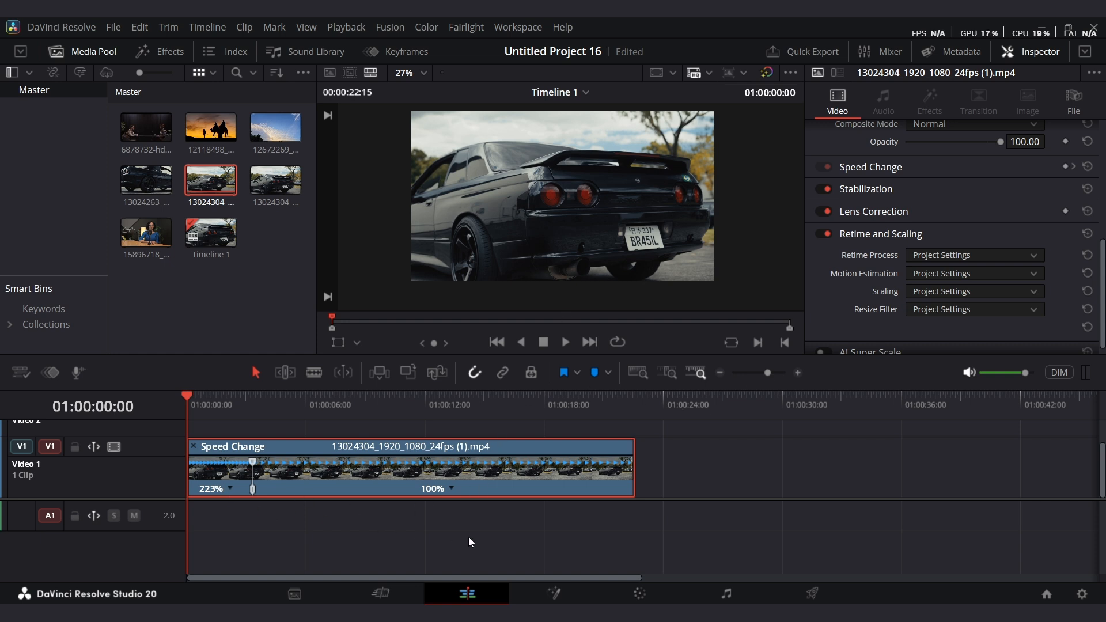
{"action": "key", "text": "space"}
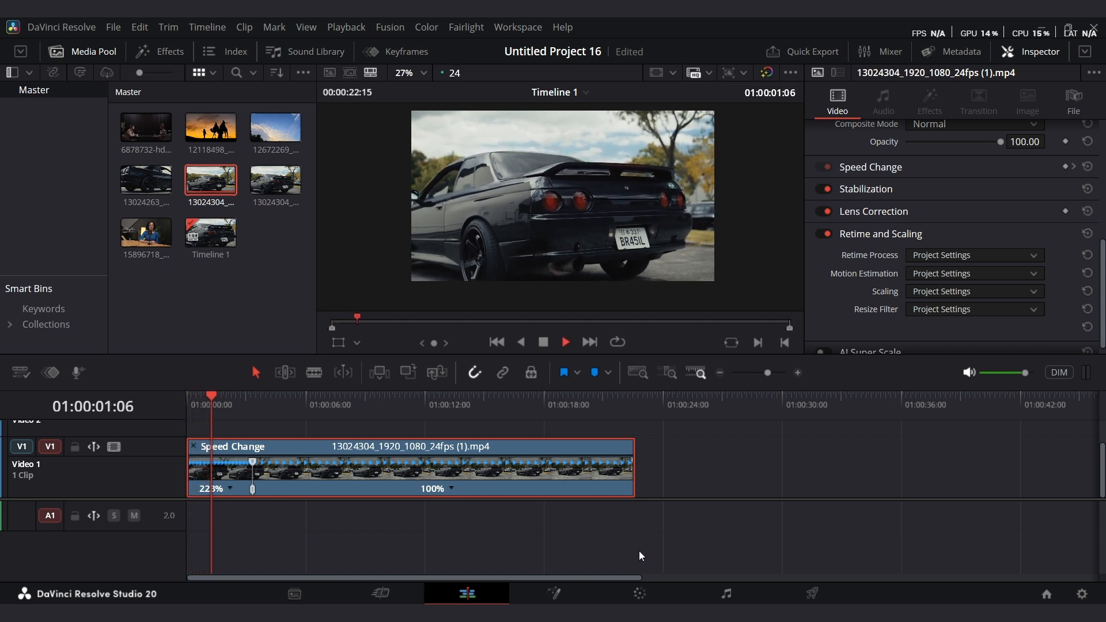
{"action": "key", "text": "space"}
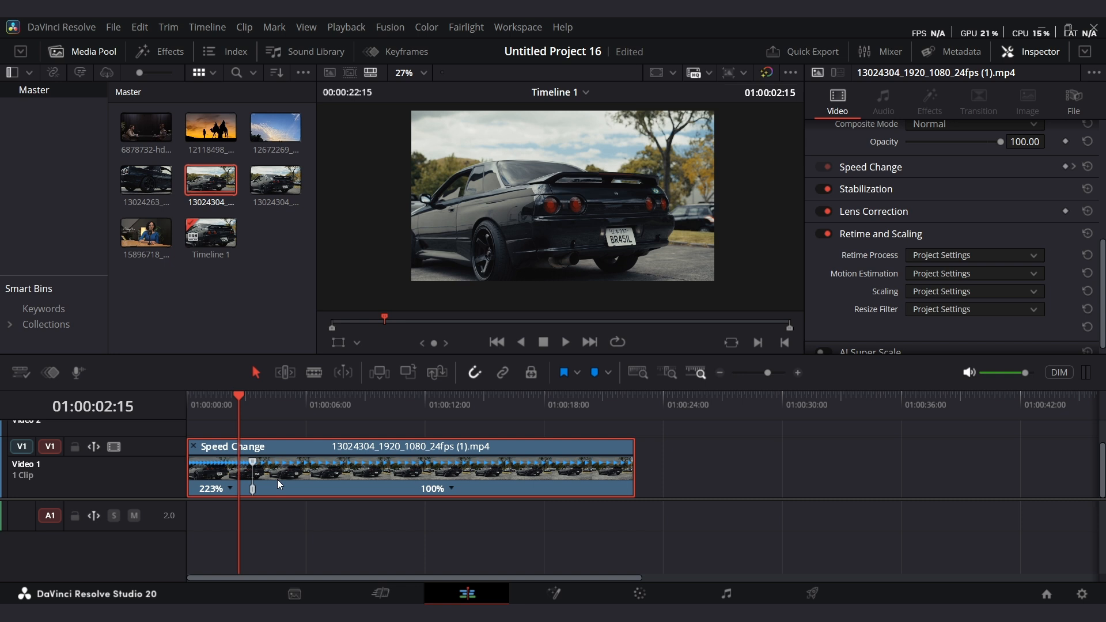
Zoom in and drag the speed handle further left to speed the first segment to about 989%, then play it.
{"action": "left_click", "coordinate": [775, 372]}
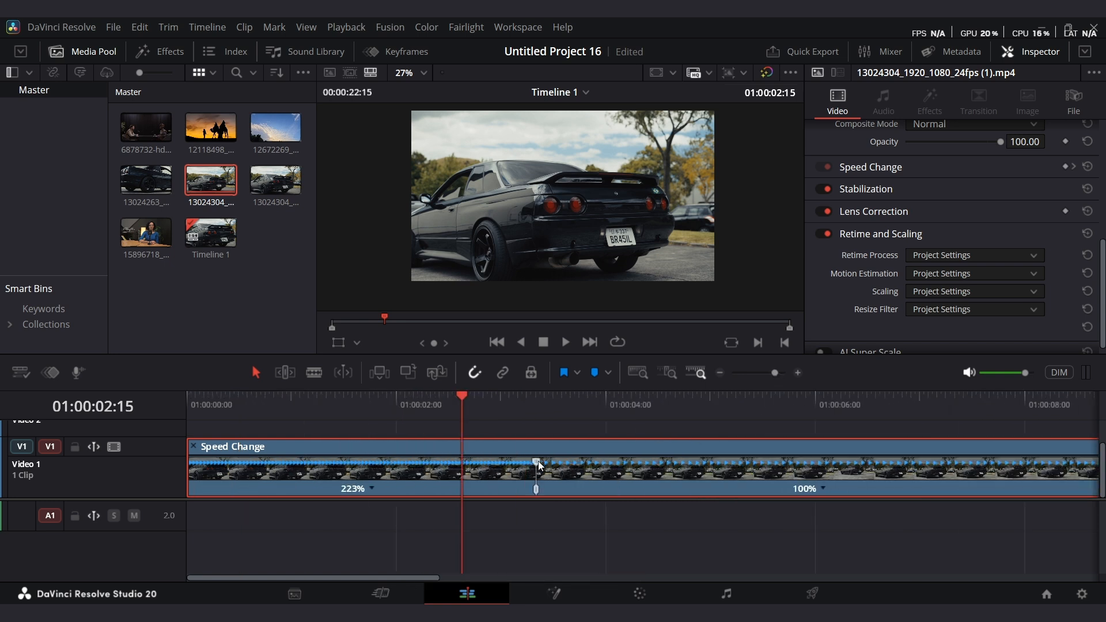
{"action": "left_click_drag", "start_coordinate": [537, 463], "coordinate": [265, 472]}
{"action": "left_click", "coordinate": [464, 405]}
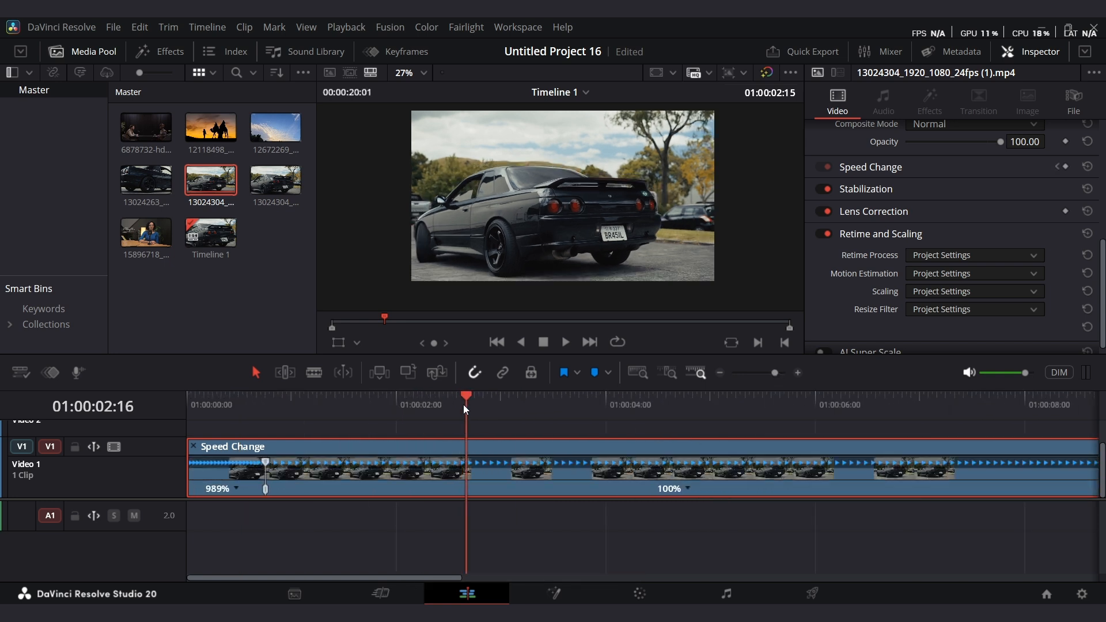
{"action": "left_click_drag", "start_coordinate": [464, 405], "coordinate": [192, 437]}
{"action": "key", "text": "space"}
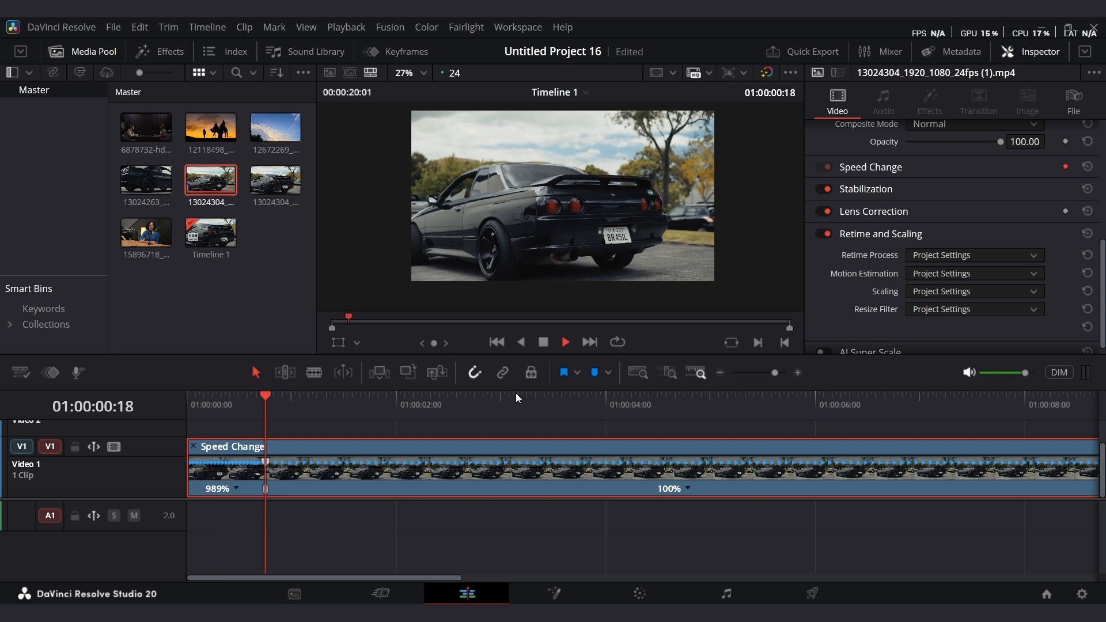
{"action": "key", "text": "space"}
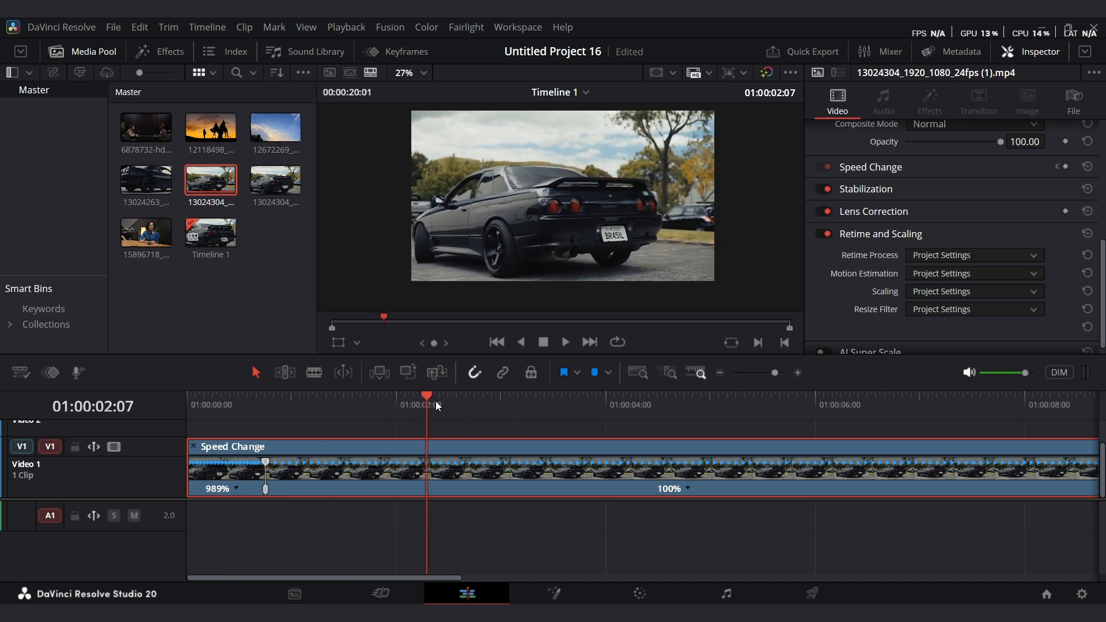
Add a speed point at about 2 seconds and drag its handle right to slow the middle segment to 50%.
{"action": "left_click_drag", "start_coordinate": [435, 405], "coordinate": [466, 410]}
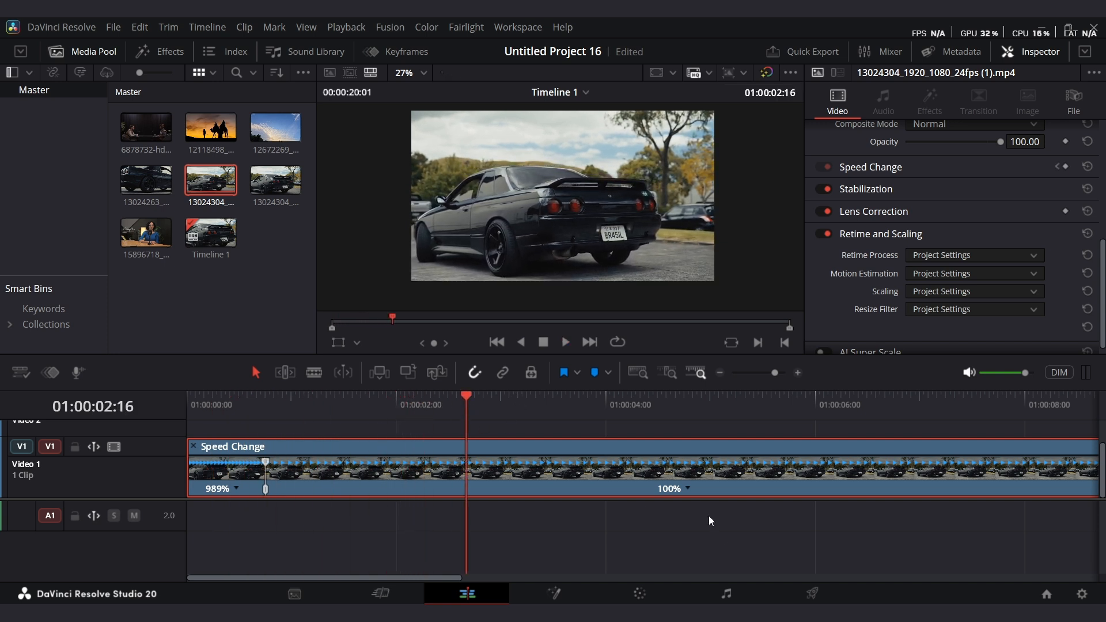
{"action": "right_click", "coordinate": [686, 490]}
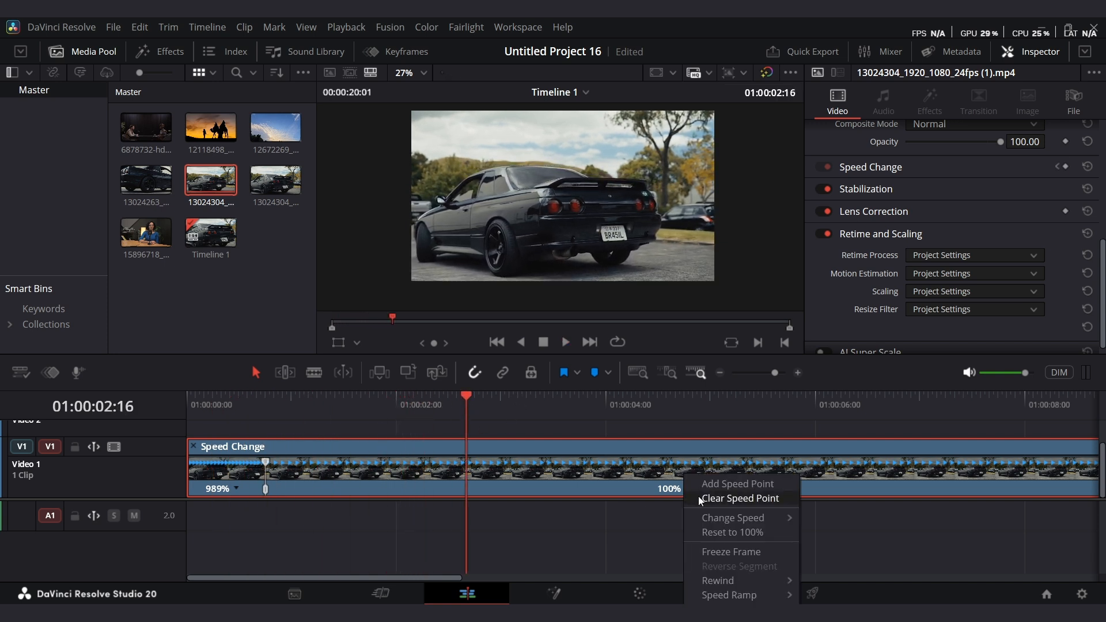
{"action": "left_click", "coordinate": [733, 485]}
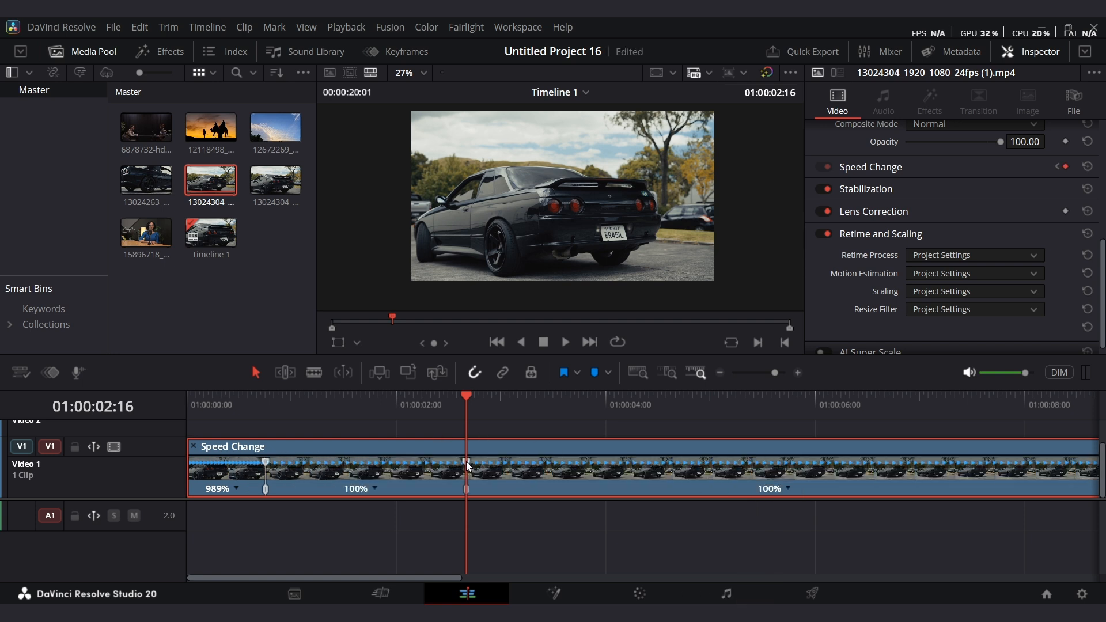
{"action": "left_click_drag", "start_coordinate": [468, 464], "coordinate": [667, 461]}
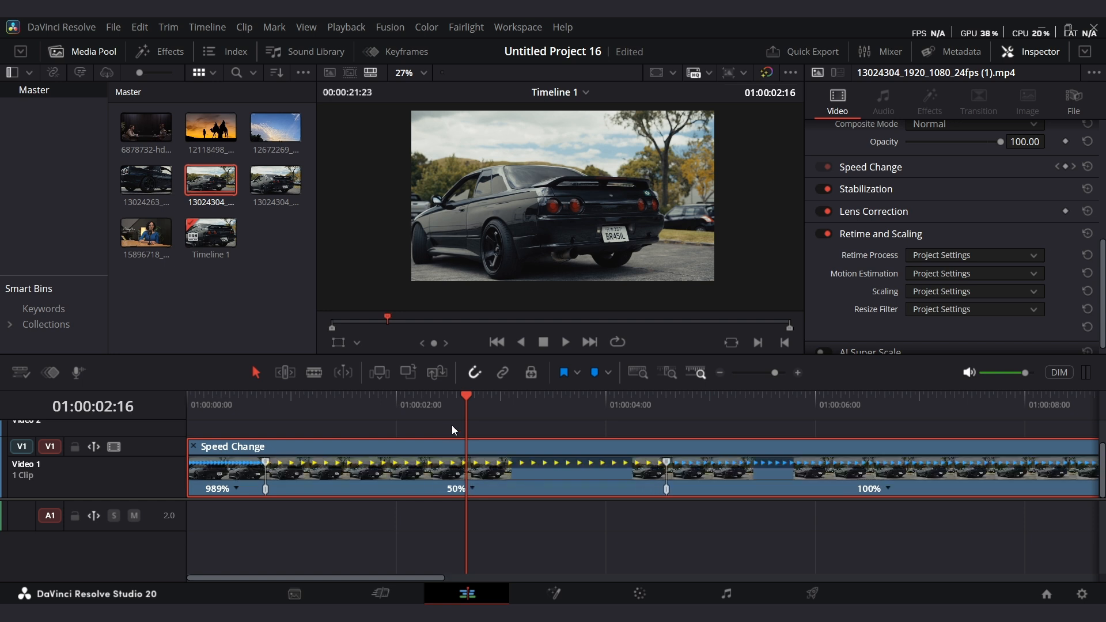
Play the clip back from its start to review the slowed middle segment.
{"action": "key", "text": "Home"}
{"action": "key", "text": "space"}
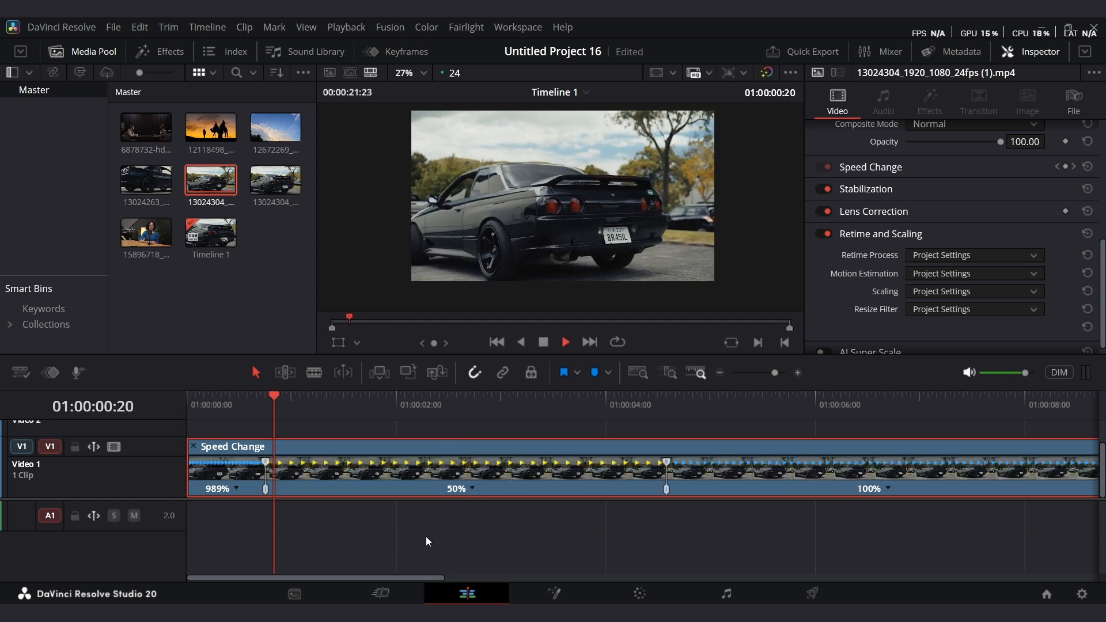
{"action": "key", "text": "space"}
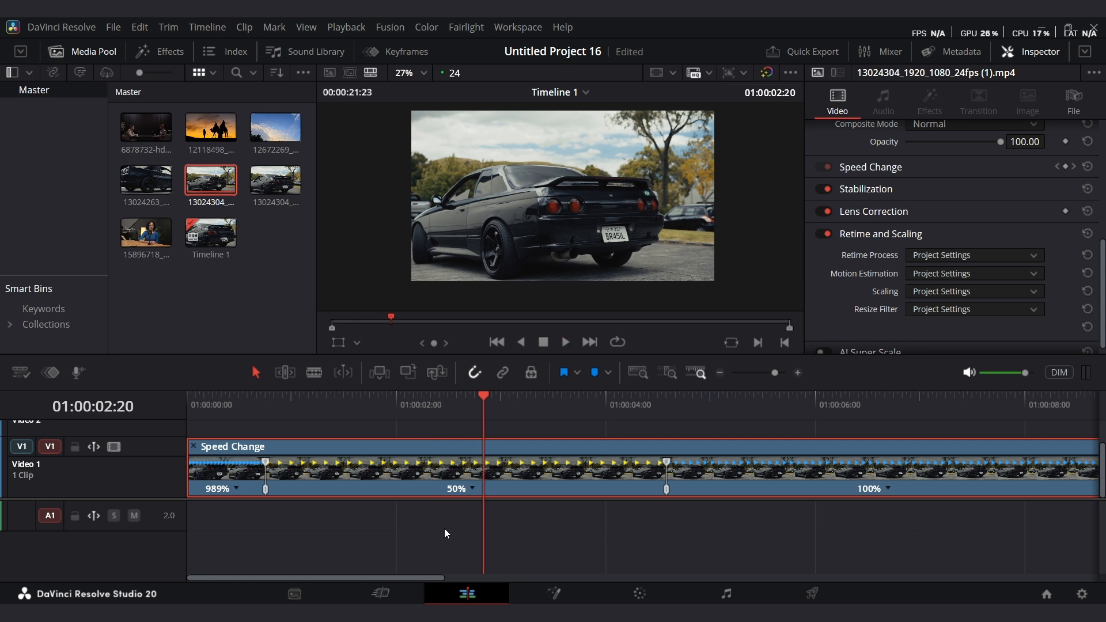
{"action": "left_click_drag", "start_coordinate": [480, 406], "coordinate": [275, 431]}
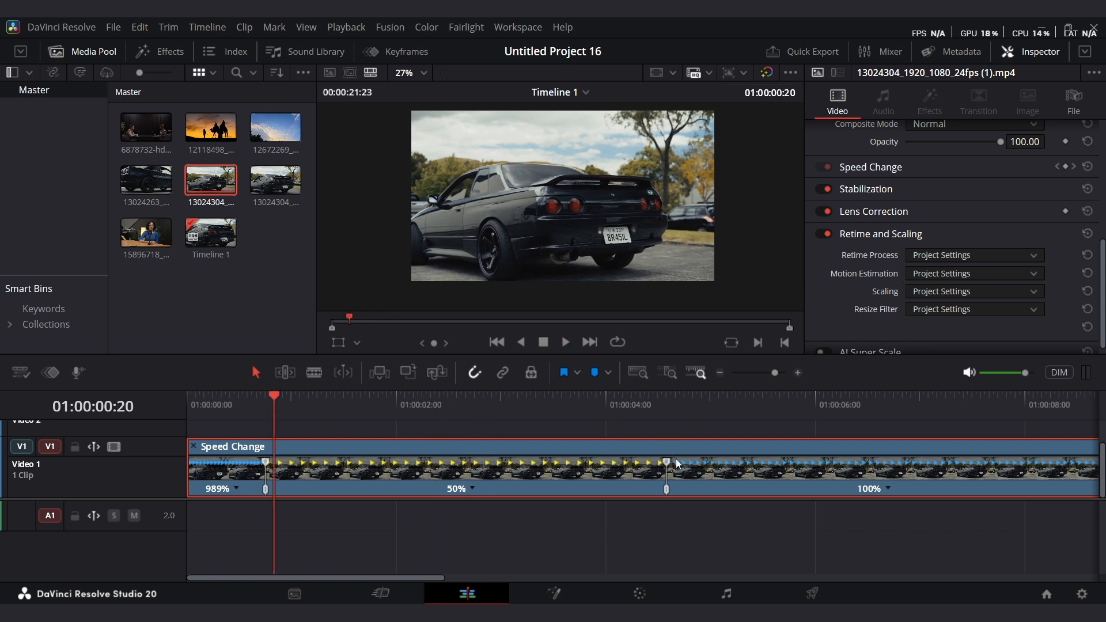
{"action": "left_click_drag", "start_coordinate": [286, 402], "coordinate": [133, 423]}
{"action": "key", "text": "space"}
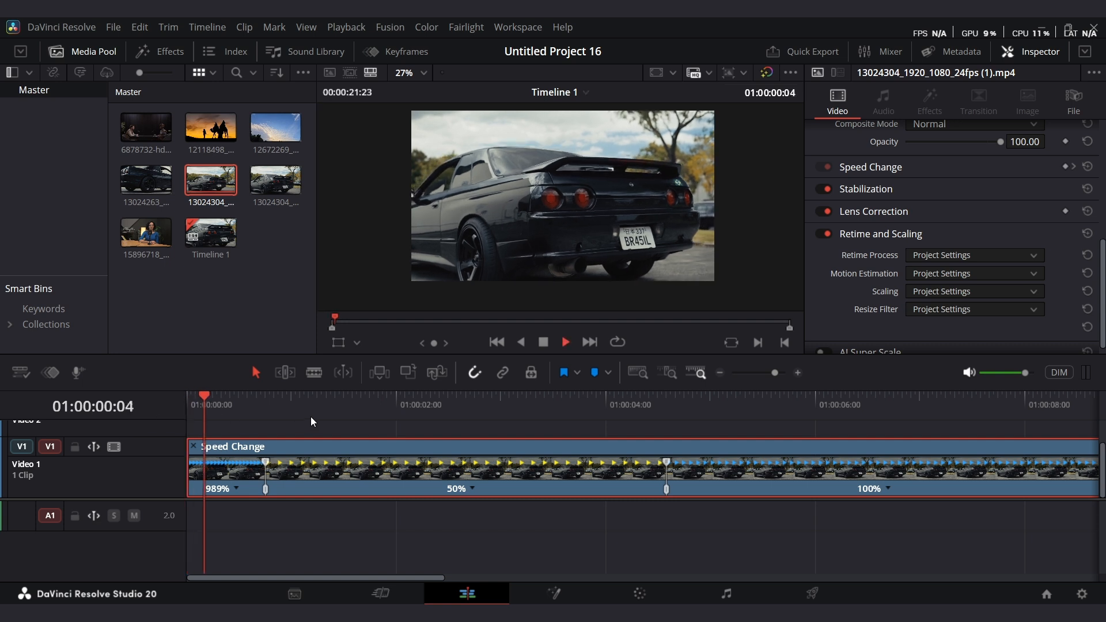
{"action": "key", "text": "space"}
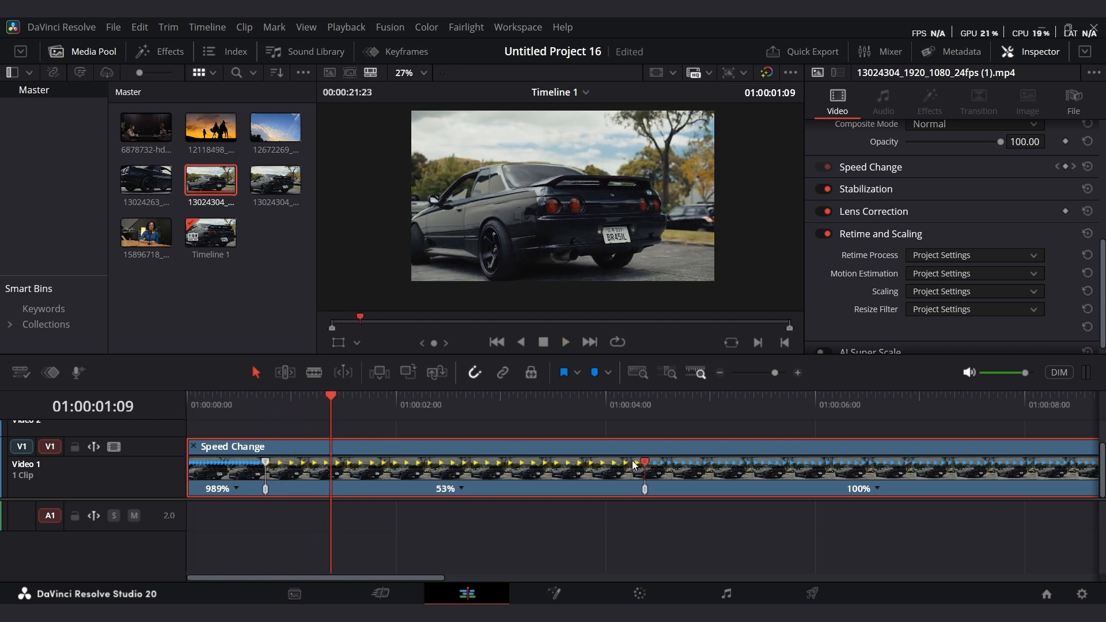
Drag the middle segment's speed handle left, then undo the last two speed changes.
{"action": "left_click_drag", "start_coordinate": [631, 461], "coordinate": [420, 453]}
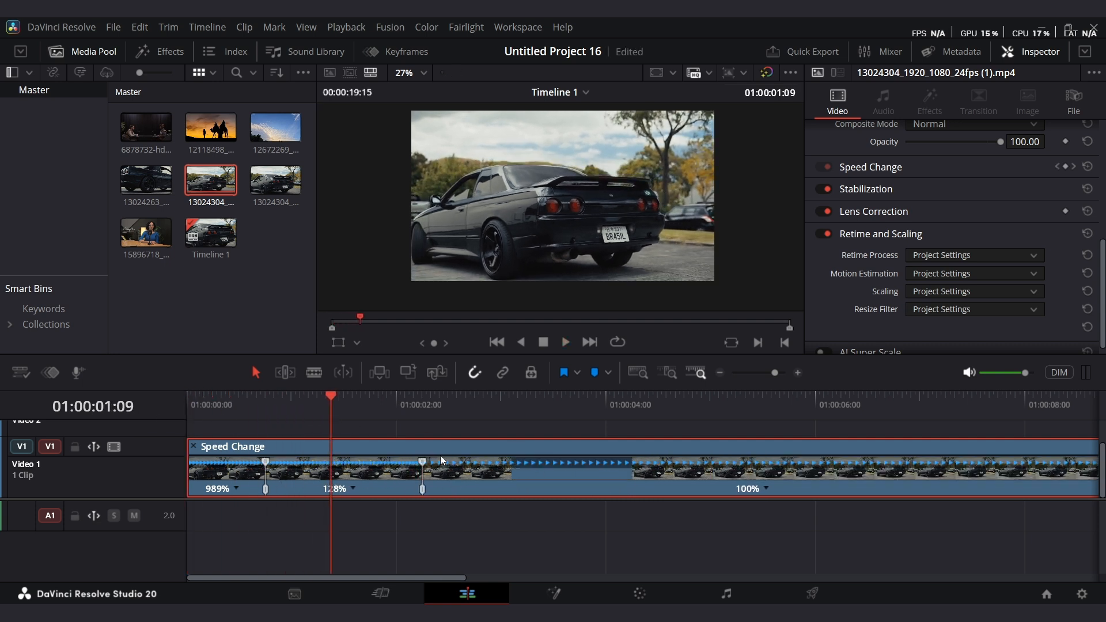
{"action": "key", "text": "ctrl+z"}
{"action": "key", "text": "ctrl+z"}
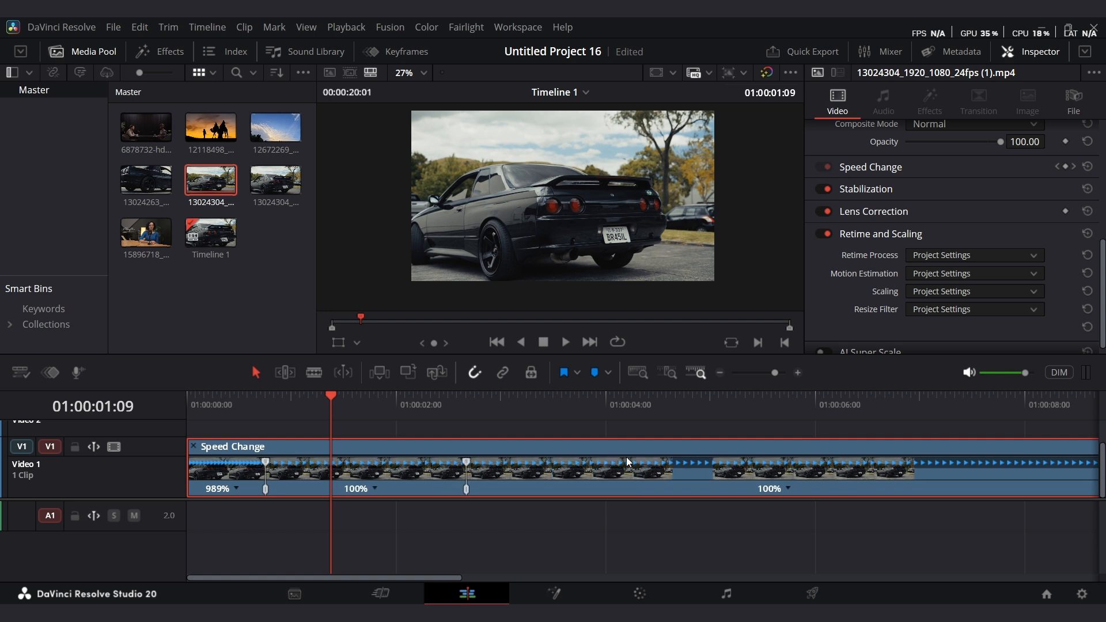
Play the restored clip from the start and scrub the playhead through it.
{"action": "key", "text": "Home"}
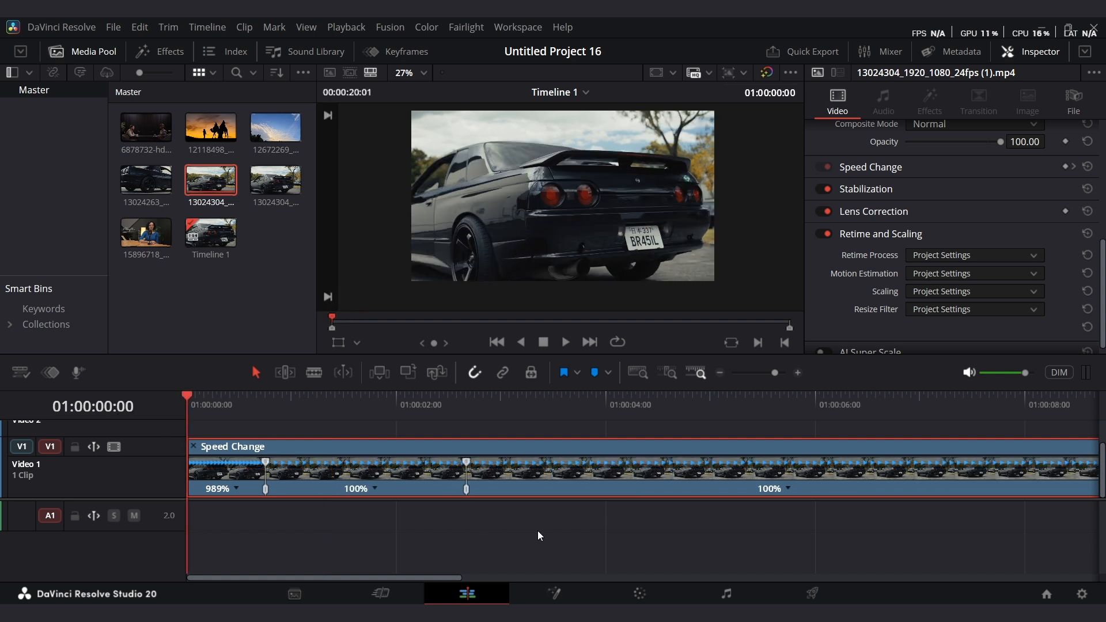
{"action": "key", "text": "space"}
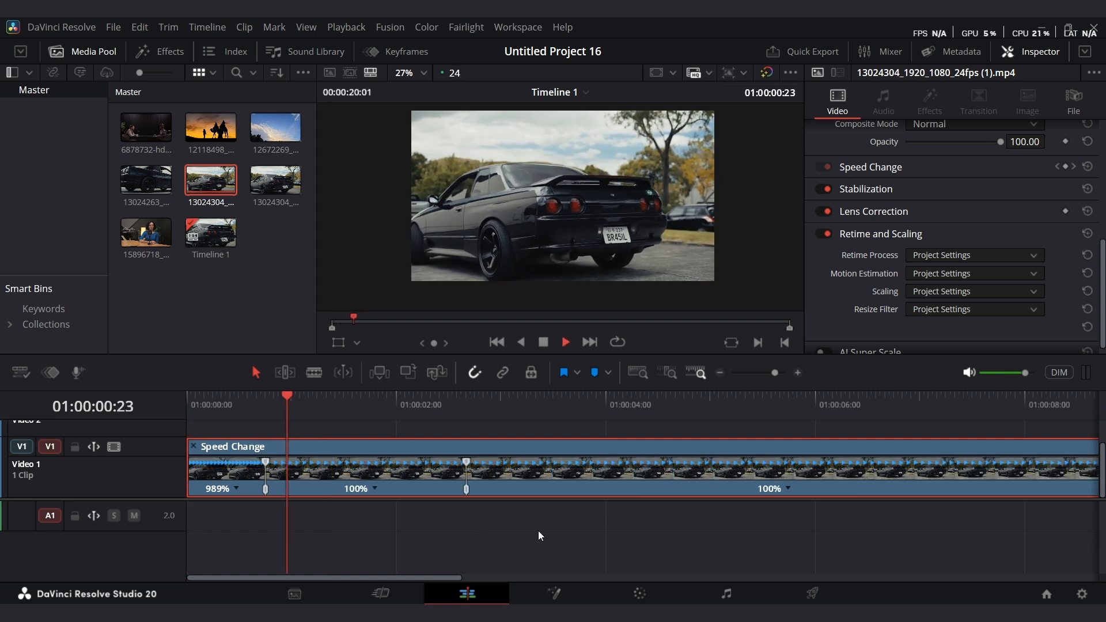
{"action": "key", "text": "space"}
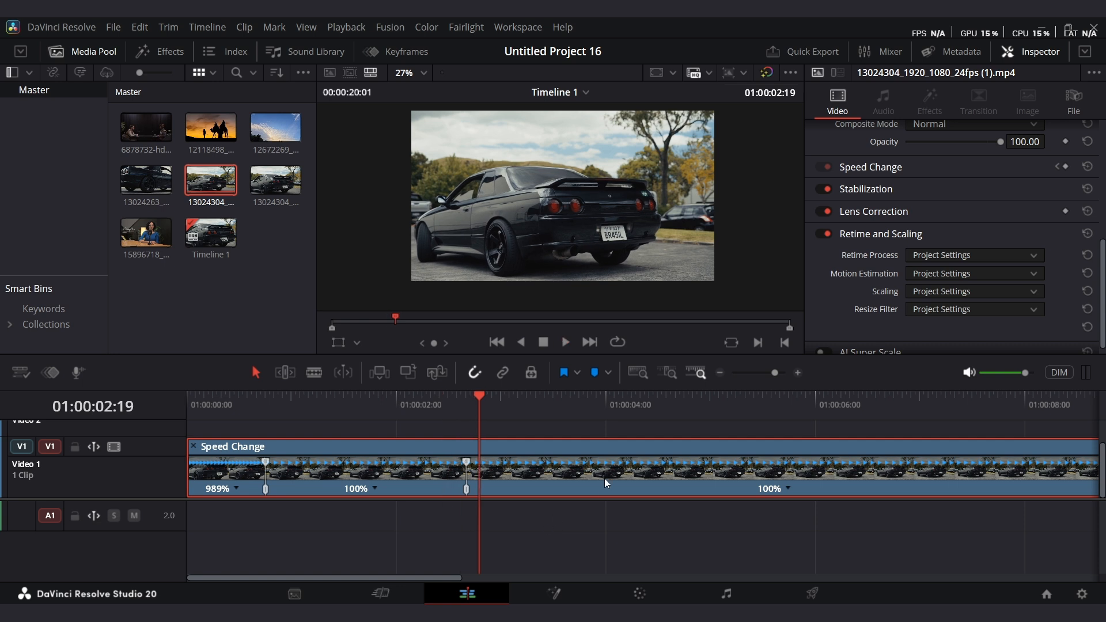
{"action": "left_click_drag", "start_coordinate": [555, 406], "coordinate": [586, 412]}
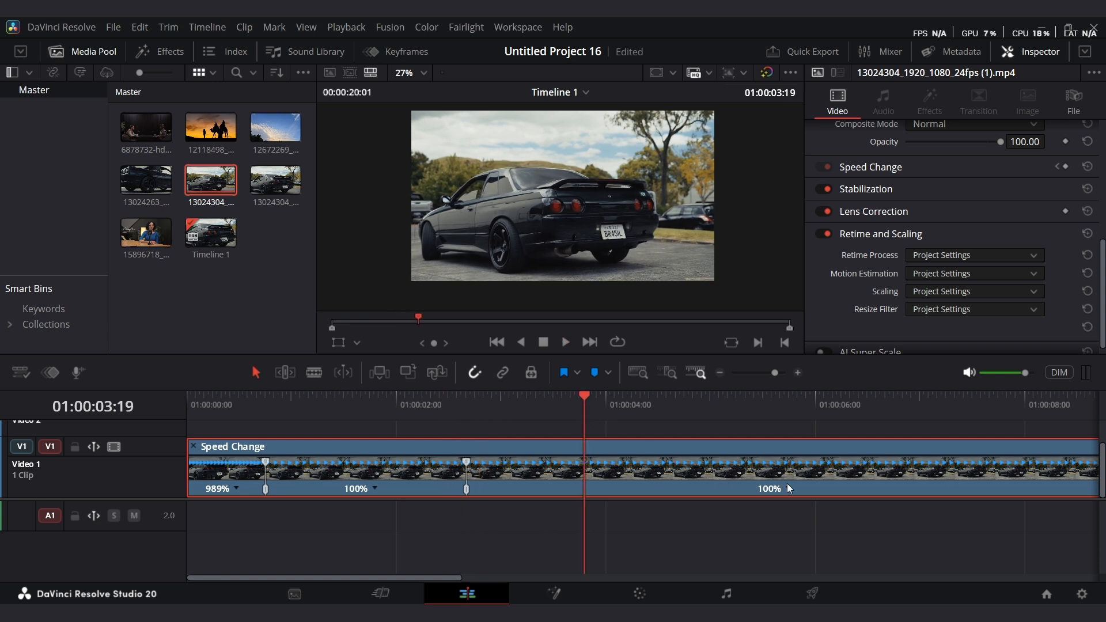
{"action": "left_click", "coordinate": [688, 418]}
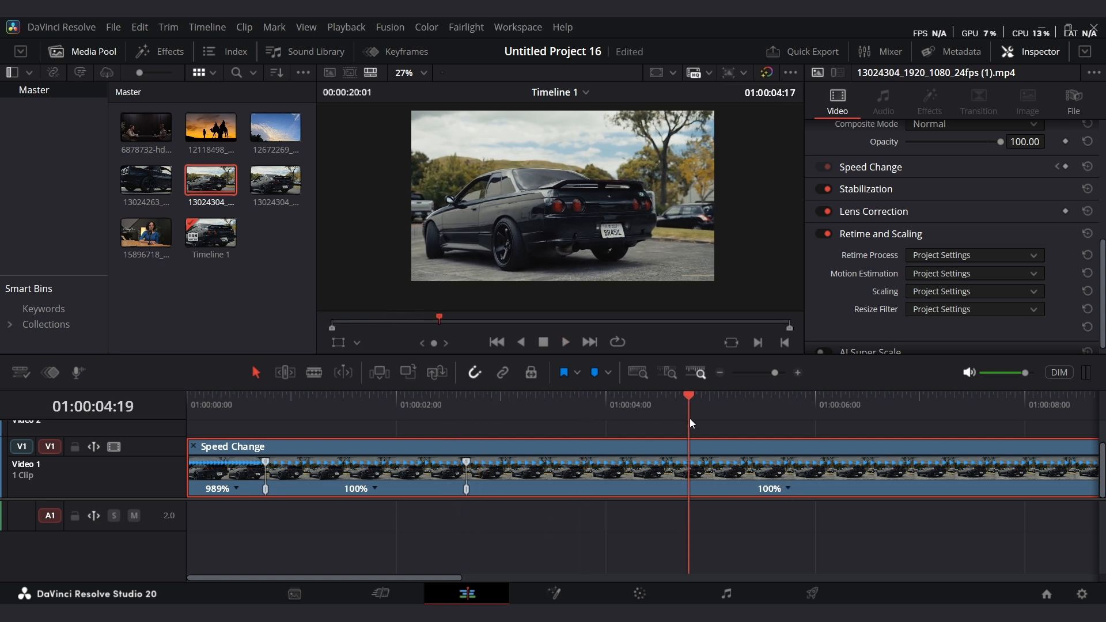
Add a speed point at the playhead near 4 seconds and drag it left to speed the third segment to 319%.
{"action": "left_click", "coordinate": [788, 488]}
{"action": "left_click", "coordinate": [859, 484]}
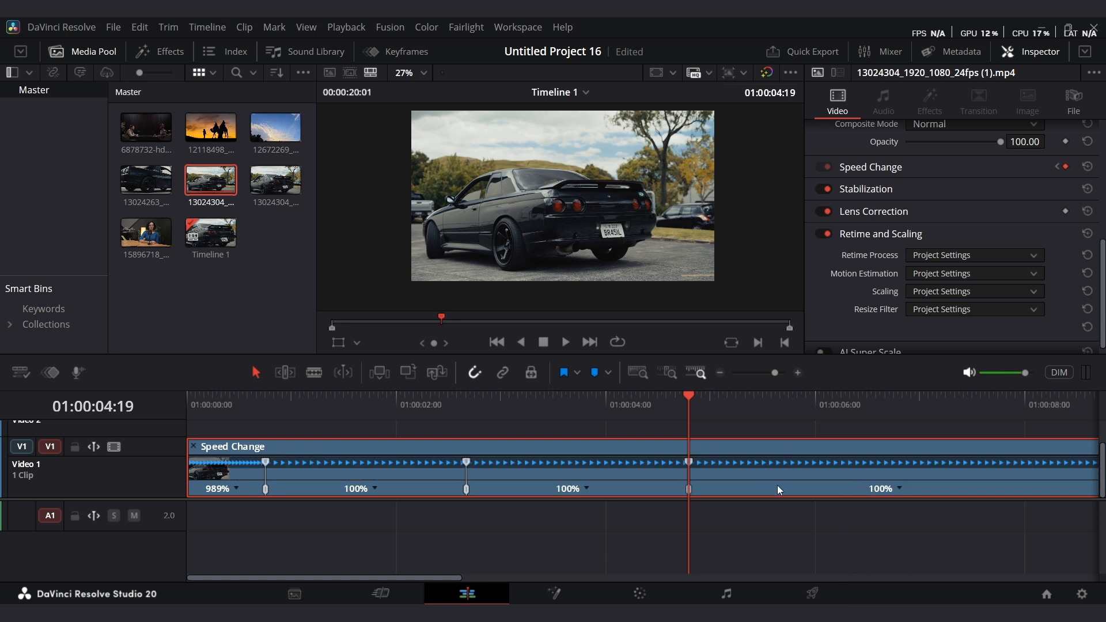
{"action": "left_click_drag", "start_coordinate": [689, 461], "coordinate": [535, 469]}
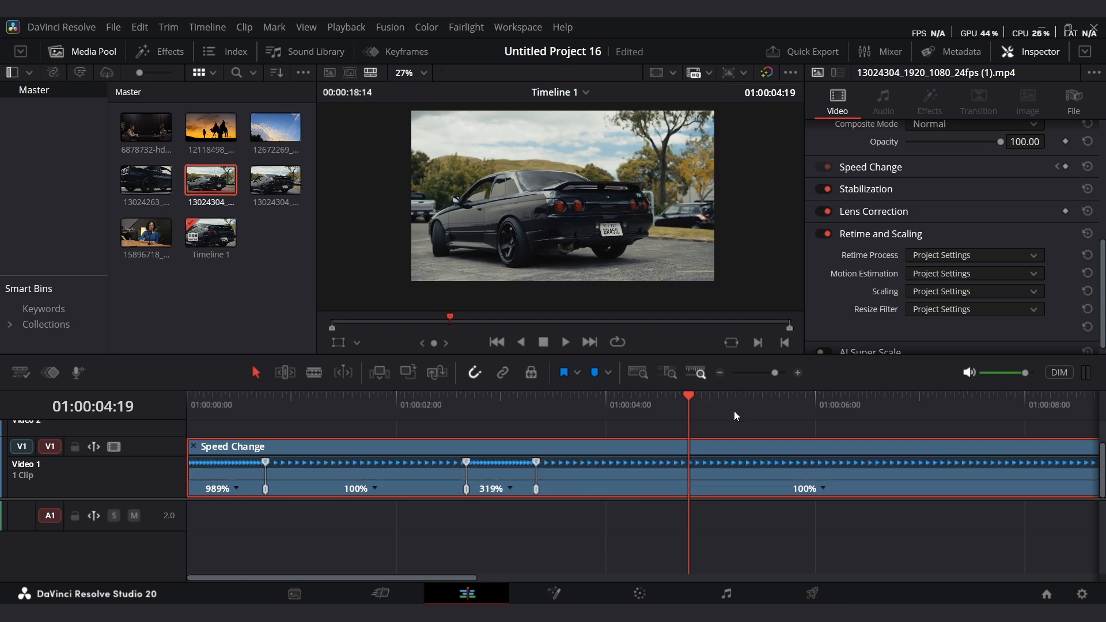
Play the clip back from its start to review the new fast segment.
{"action": "left_click", "coordinate": [370, 421]}
{"action": "key", "text": "Home"}
{"action": "key", "text": "space"}
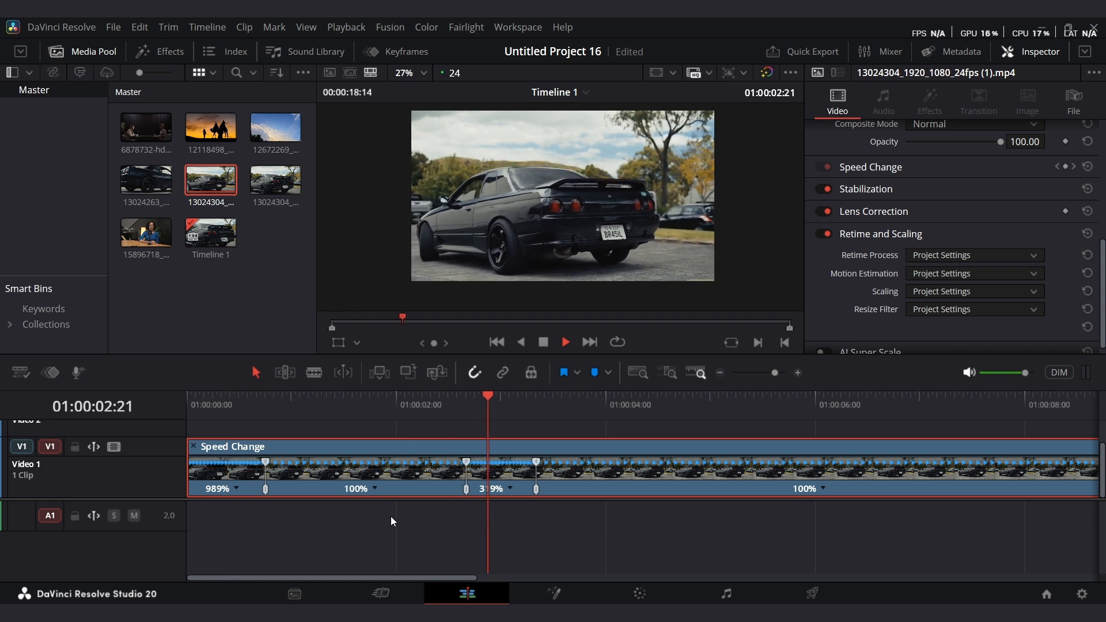
{"action": "key", "text": "space"}
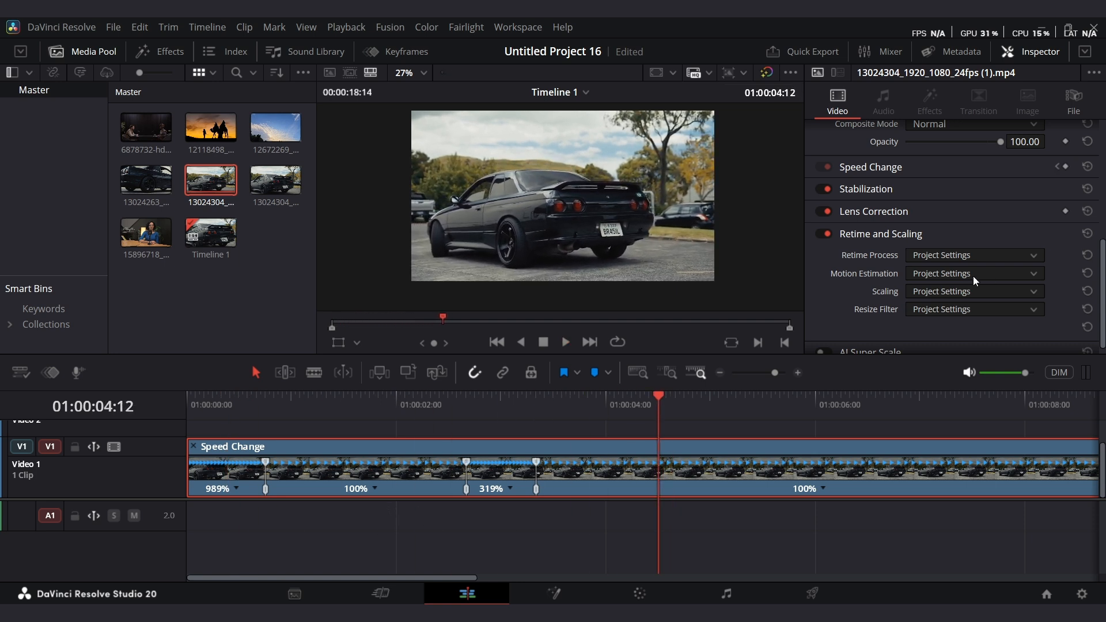
Set the clip's Retime Process to Optical Flow and Motion Estimation to Enhanced Better.
{"action": "left_click", "coordinate": [949, 254]}
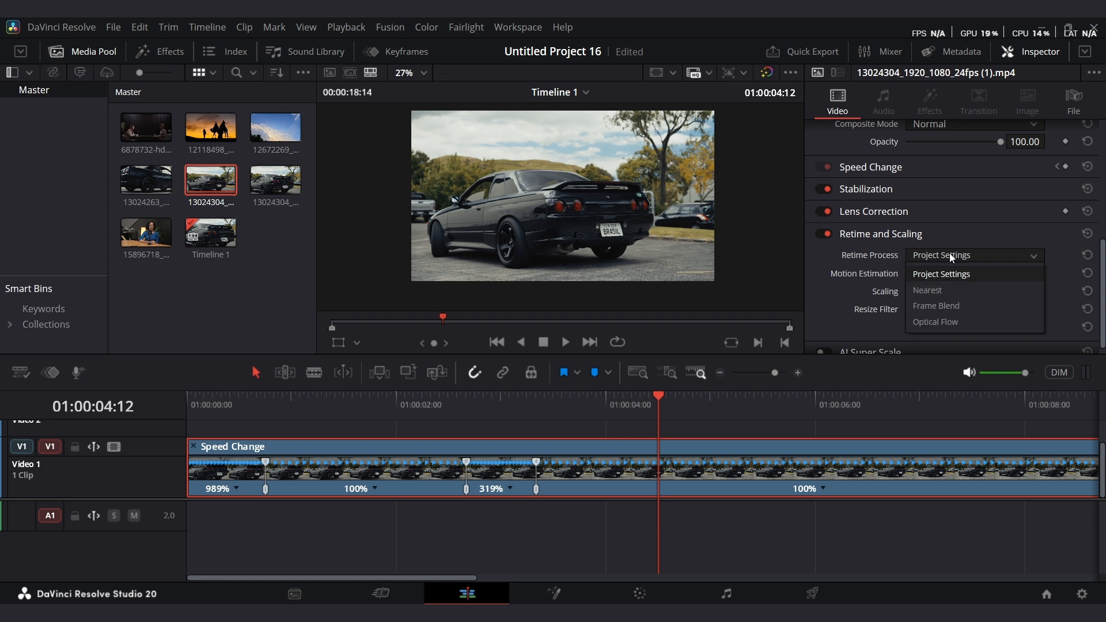
{"action": "left_click", "coordinate": [956, 324]}
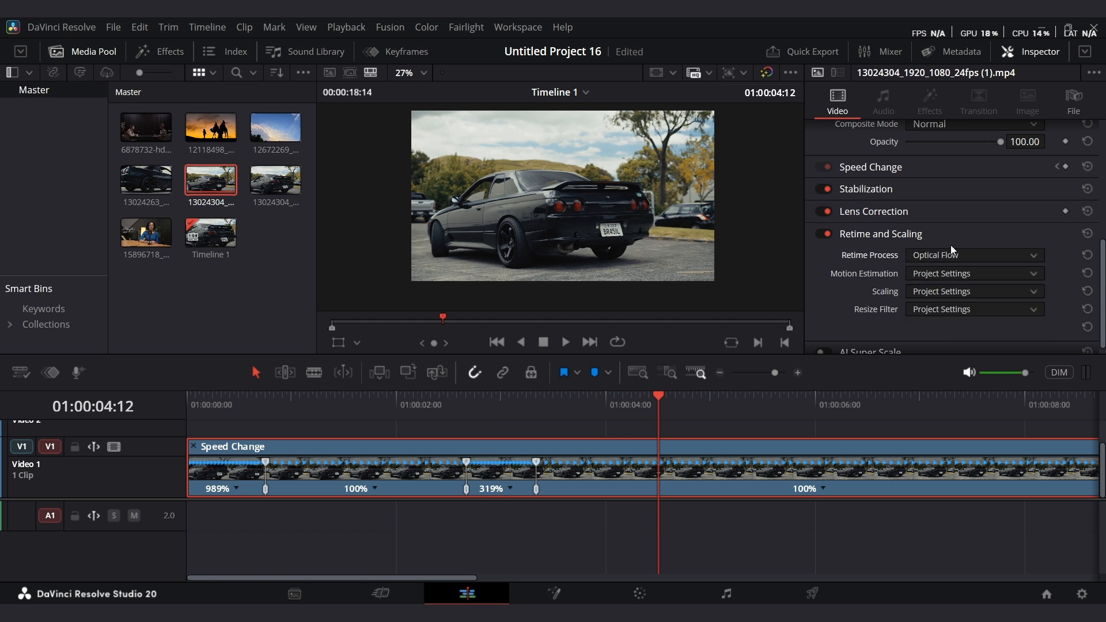
{"action": "left_click", "coordinate": [934, 275]}
{"action": "left_click", "coordinate": [960, 356]}
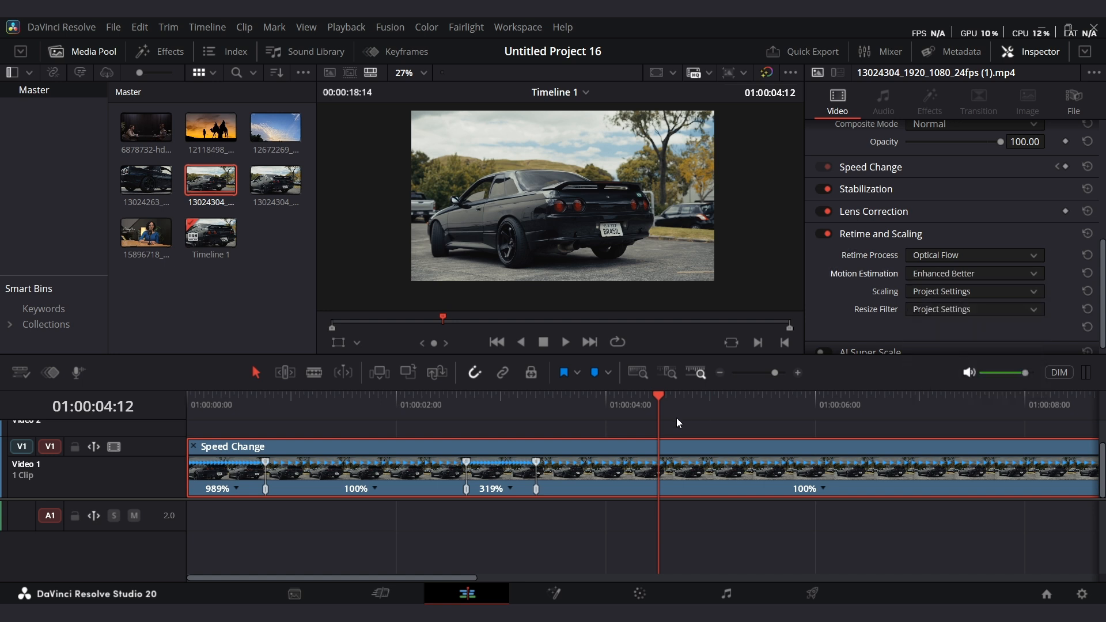
Play the retimed clip from the start, then delete the clip from the timeline.
{"action": "left_click_drag", "start_coordinate": [672, 402], "coordinate": [190, 401]}
{"action": "key", "text": "space"}
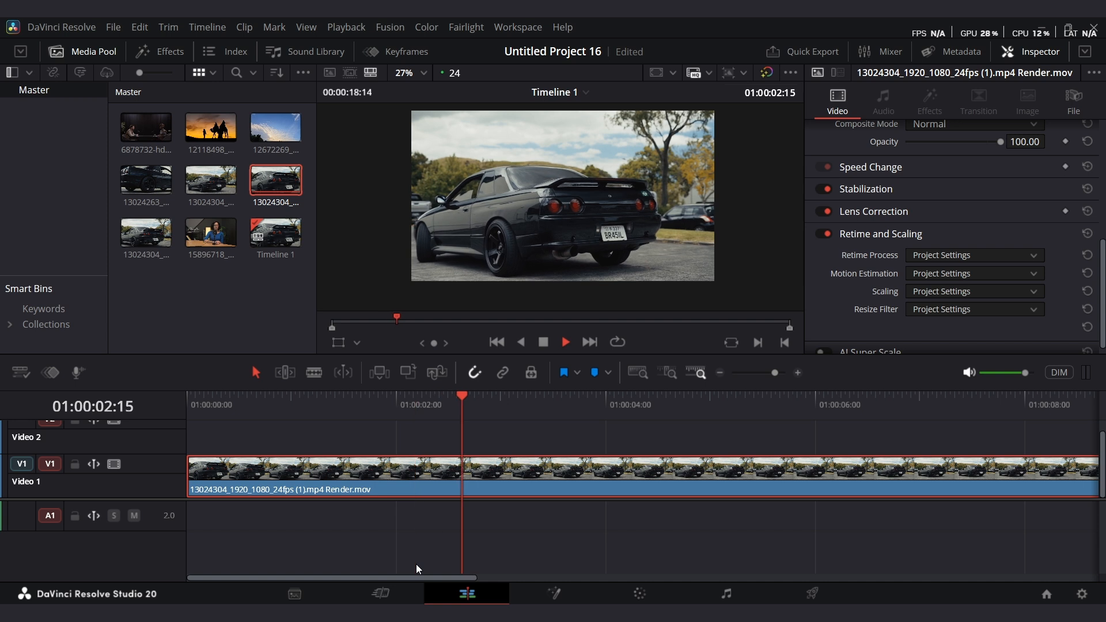
{"action": "key", "text": "space"}
{"action": "key", "text": "Delete"}
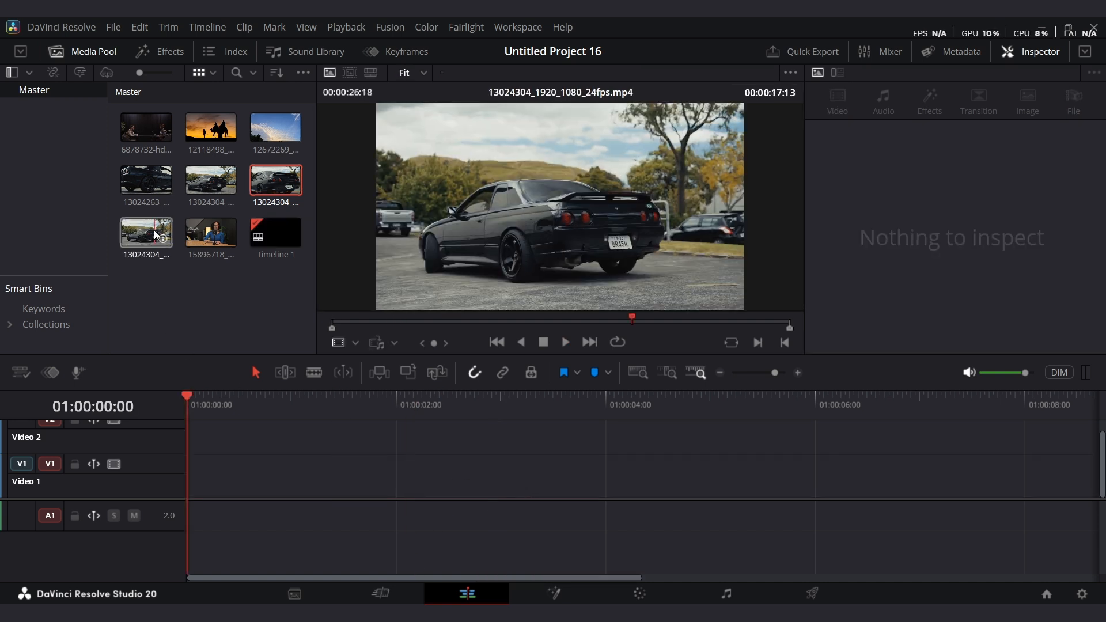
Place the 13024263 clip on the timeline and apply Freeze Frame from about 6 seconds via Change Clip Speed.
{"action": "left_click_drag", "start_coordinate": [137, 181], "coordinate": [174, 492]}
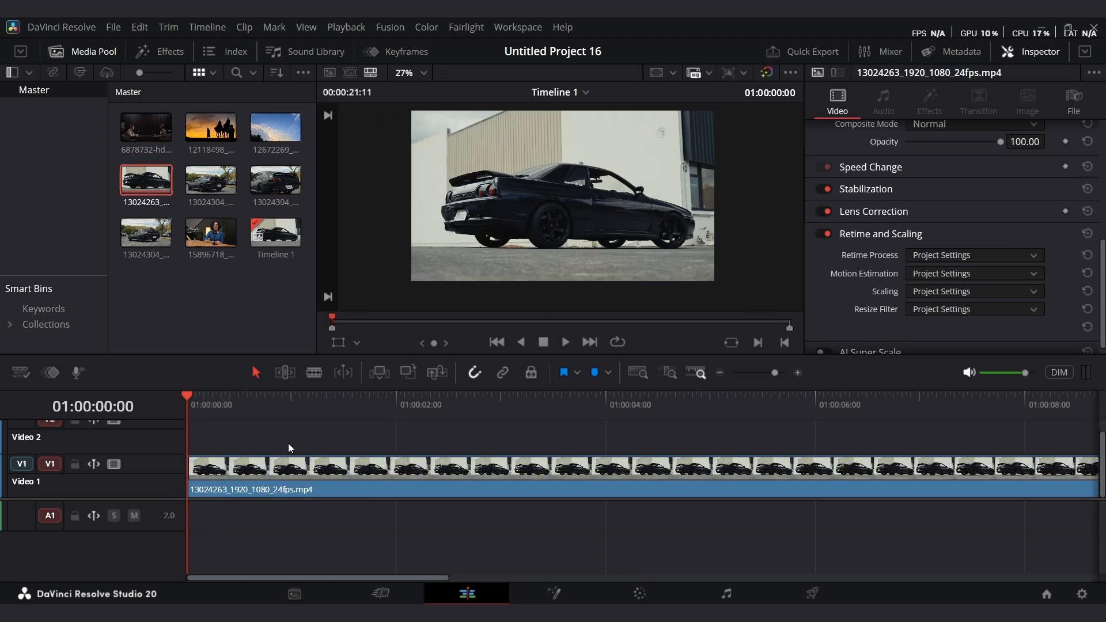
{"action": "left_click_drag", "start_coordinate": [197, 420], "coordinate": [847, 446]}
{"action": "left_click", "coordinate": [881, 486]}
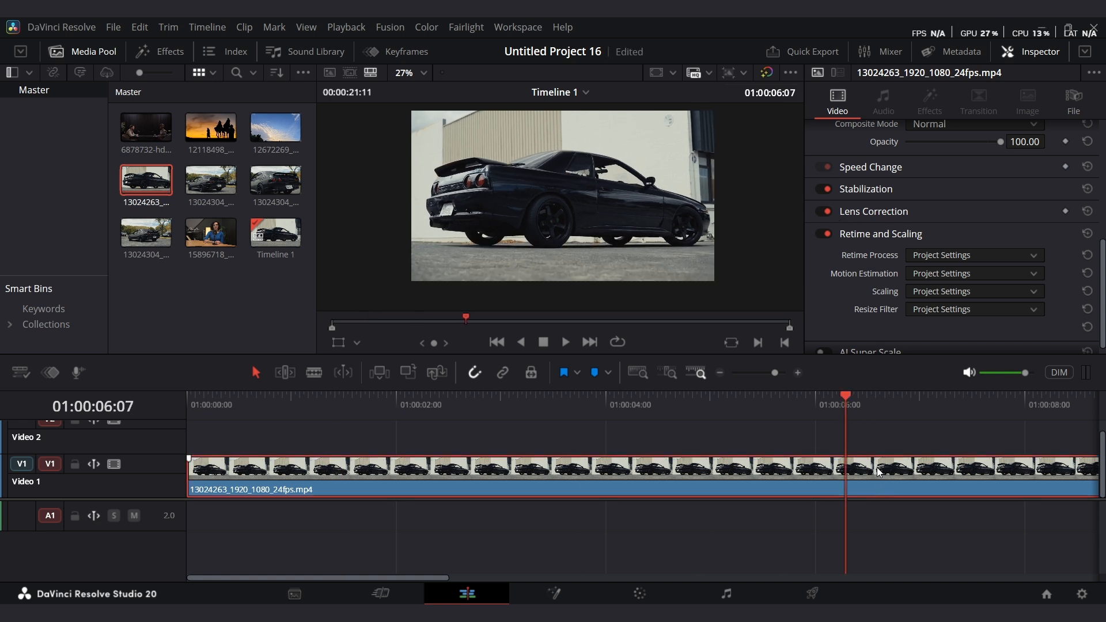
{"action": "right_click", "coordinate": [884, 480]}
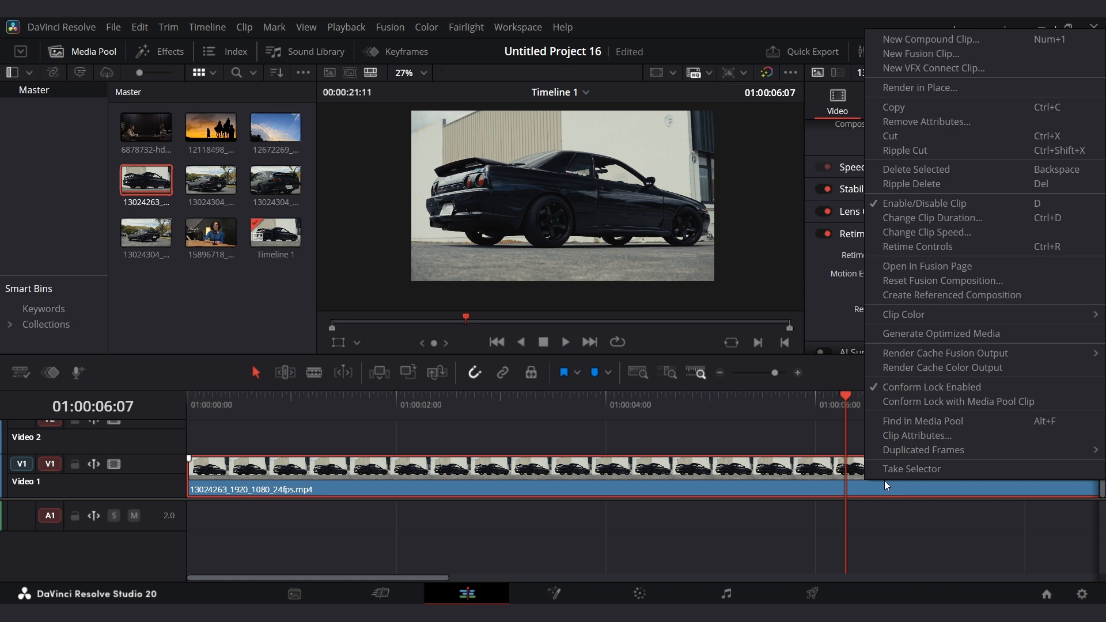
{"action": "left_click", "coordinate": [946, 233]}
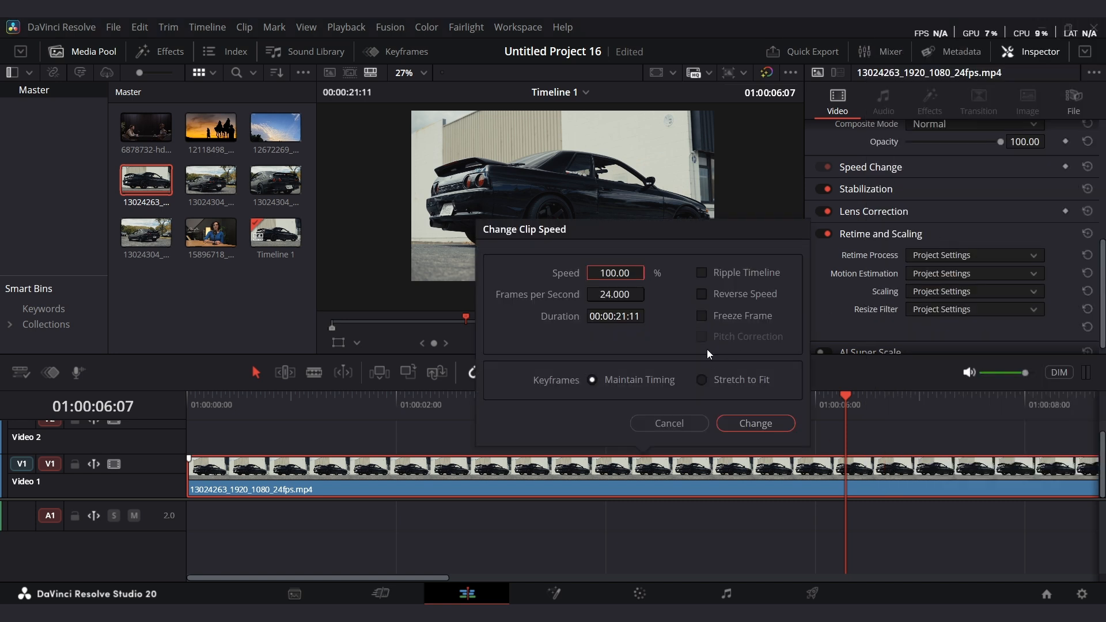
{"action": "left_click", "coordinate": [702, 318]}
{"action": "left_click", "coordinate": [755, 423]}
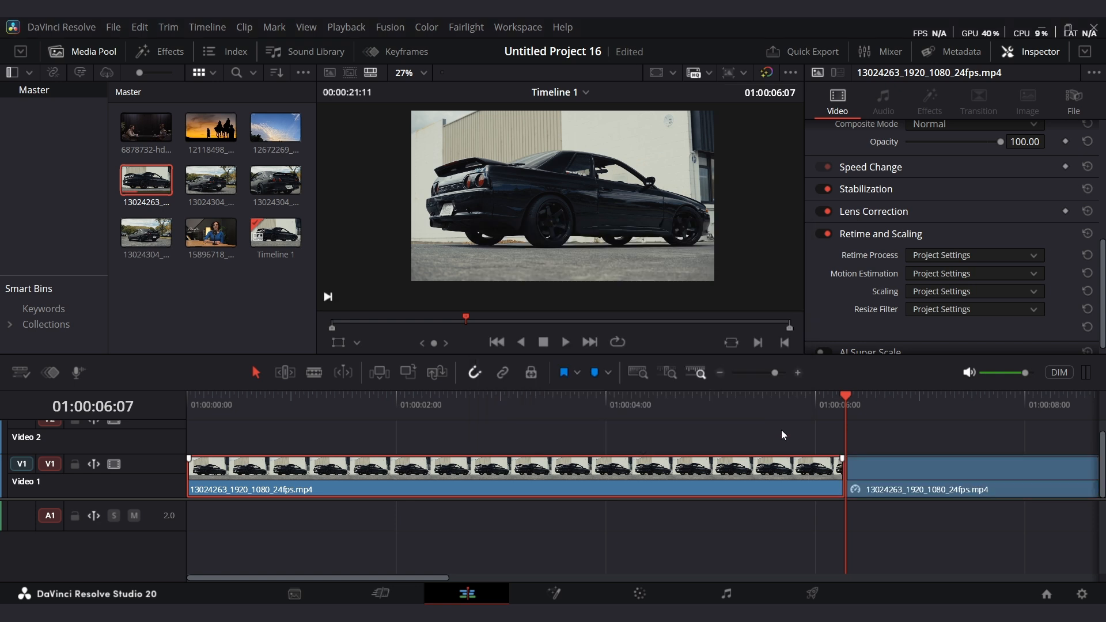
Play through the frozen section, delete it, then undo the deletion and the freeze frame.
{"action": "left_click_drag", "start_coordinate": [775, 373], "coordinate": [773, 375]}
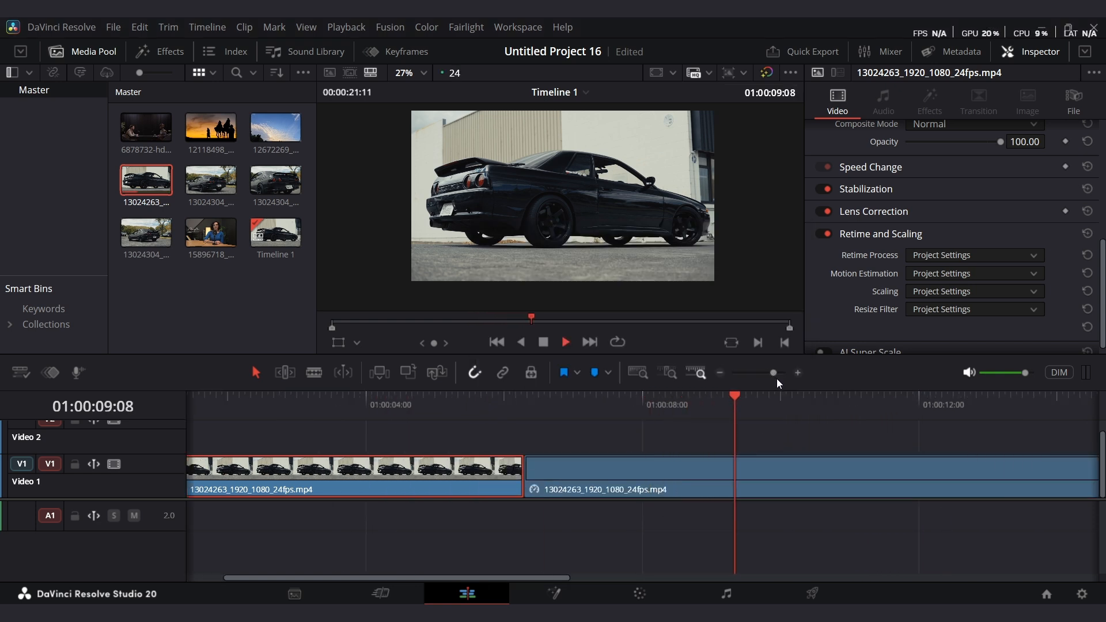
{"action": "key", "text": "space"}
{"action": "left_click", "coordinate": [685, 486]}
{"action": "key", "text": "Delete"}
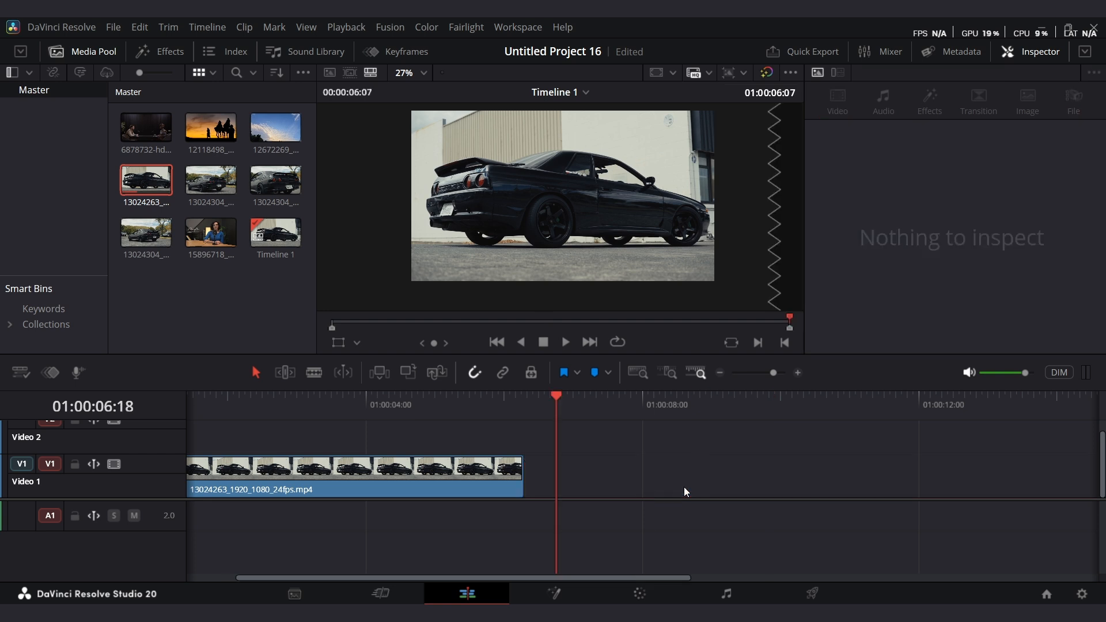
{"action": "key", "text": "ctrl+z"}
{"action": "key", "text": "ctrl+z"}
Freeze the clip from about 7 seconds using the freeze direction in the Speed Change settings.
{"action": "left_click_drag", "start_coordinate": [728, 404], "coordinate": [620, 450]}
{"action": "left_click", "coordinate": [637, 481]}
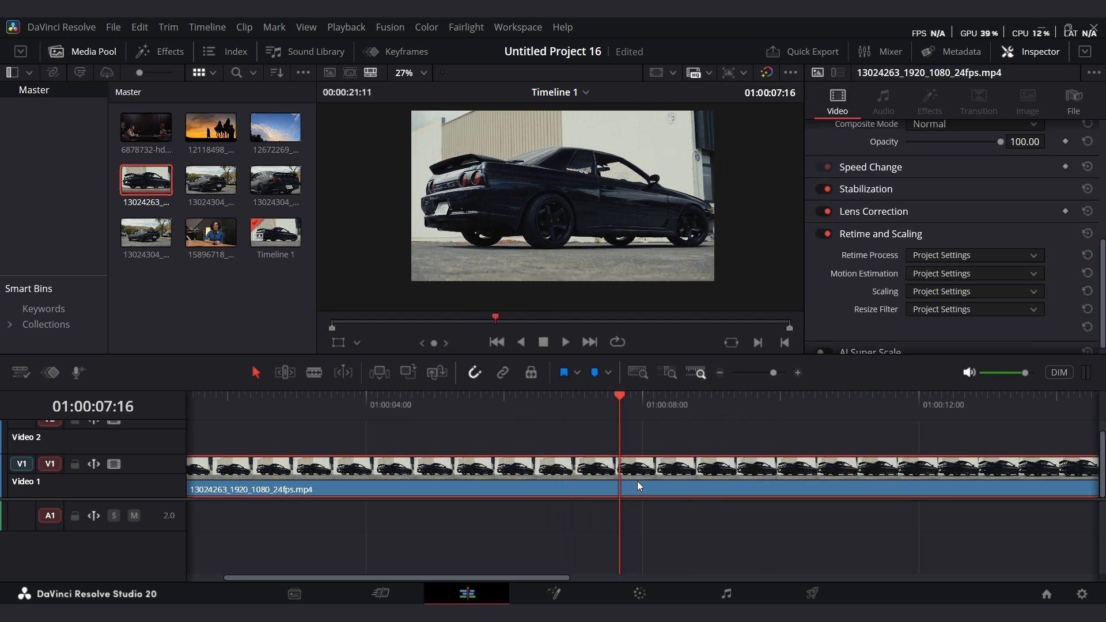
{"action": "scroll", "coordinate": [879, 196], "scroll_direction": "up", "scroll_amount": 3}
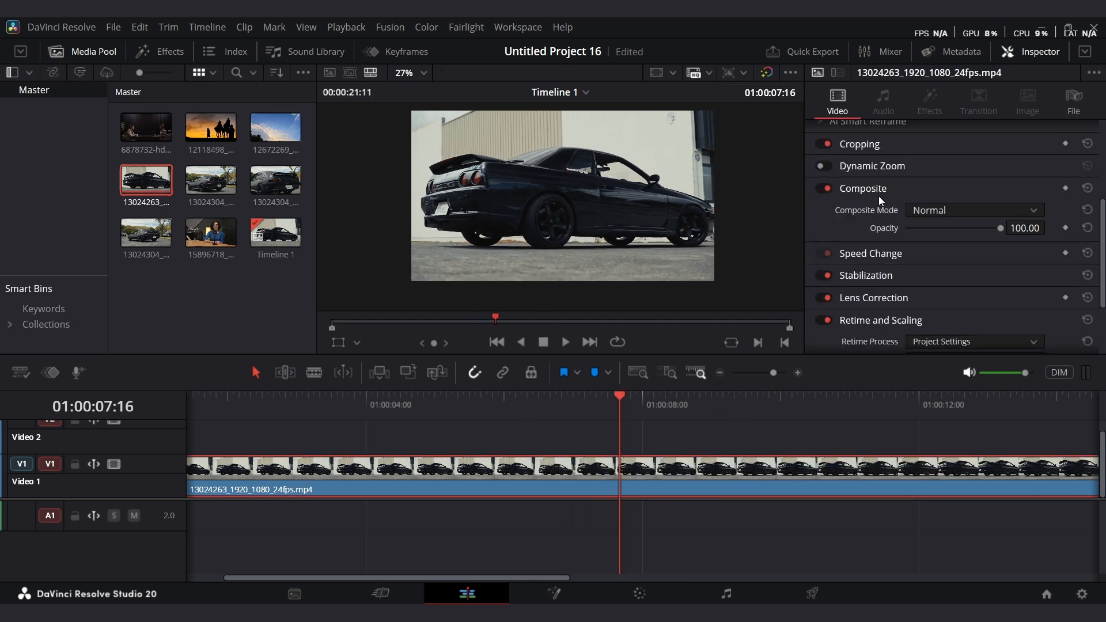
{"action": "left_click", "coordinate": [921, 262]}
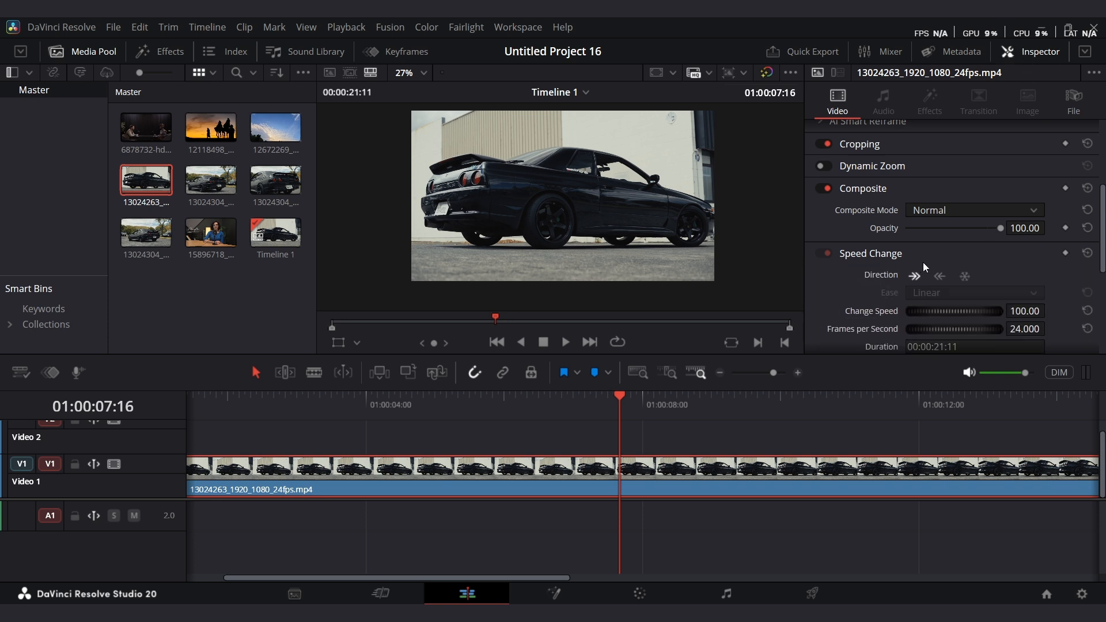
{"action": "left_click", "coordinate": [965, 278]}
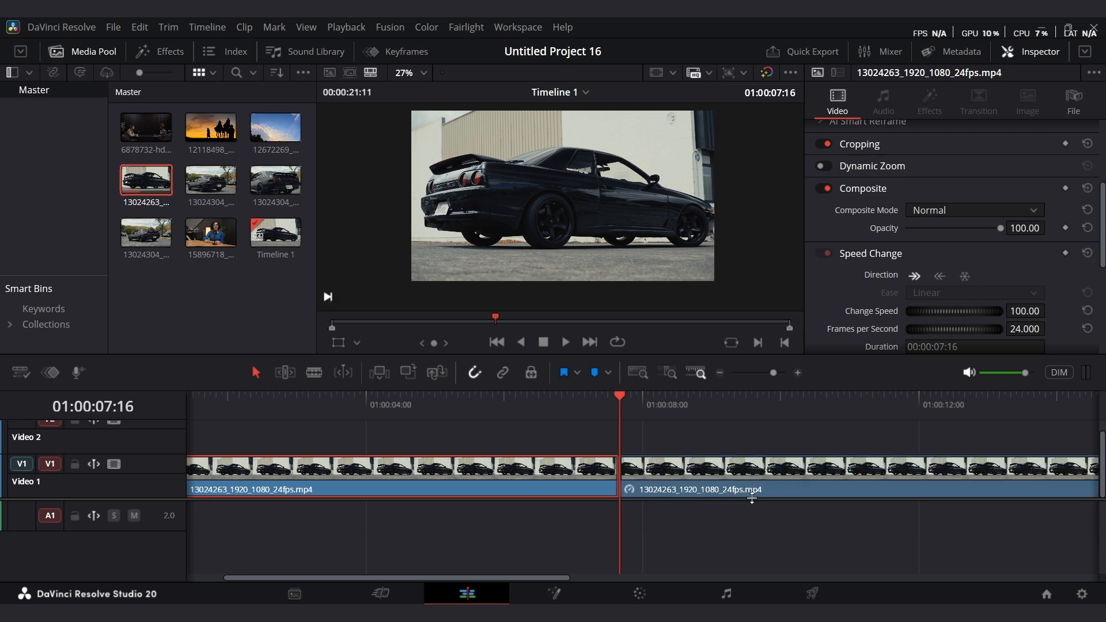
Play the frozen clip briefly and undo the freeze.
{"action": "key", "text": "space"}
{"action": "key", "text": "space"}
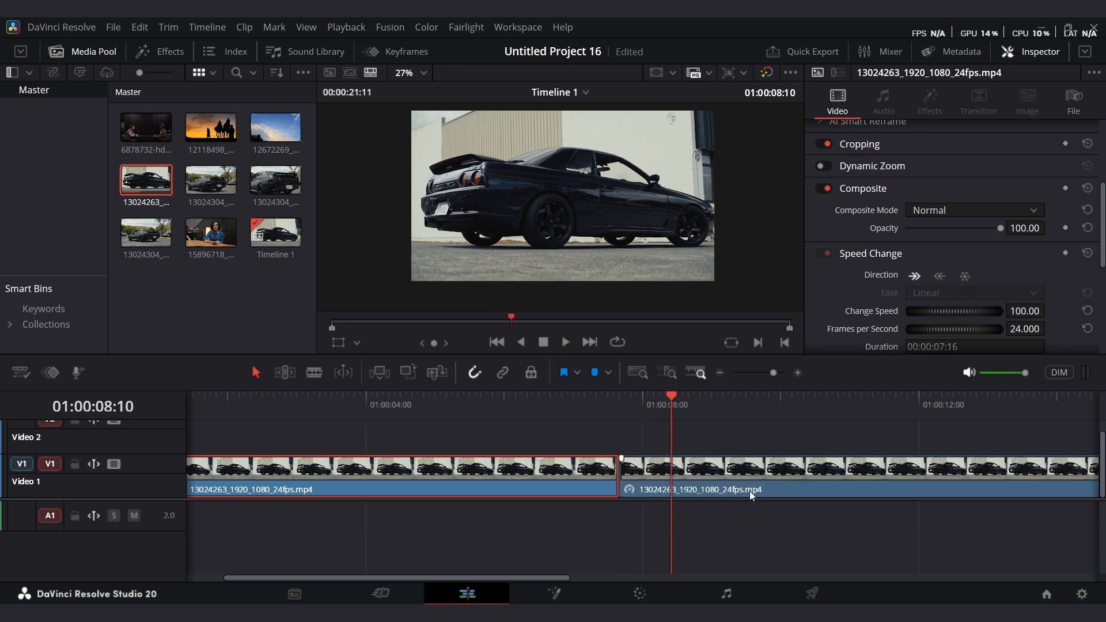
{"action": "key", "text": "ctrl+z"}
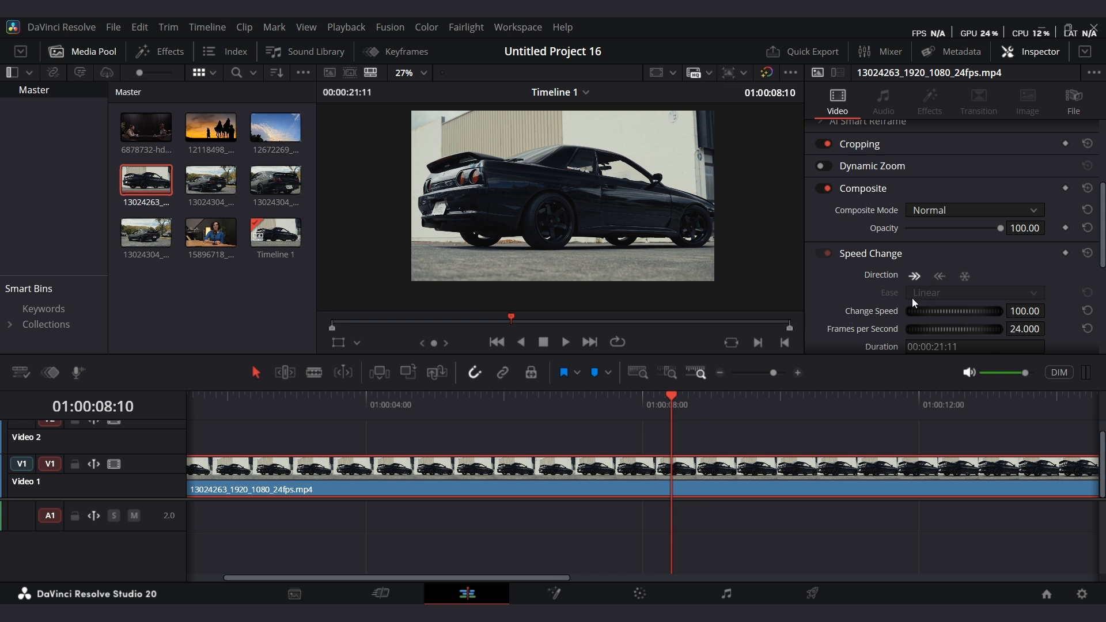
Reverse the clip's playback direction and play it from the start.
{"action": "left_click", "coordinate": [939, 276]}
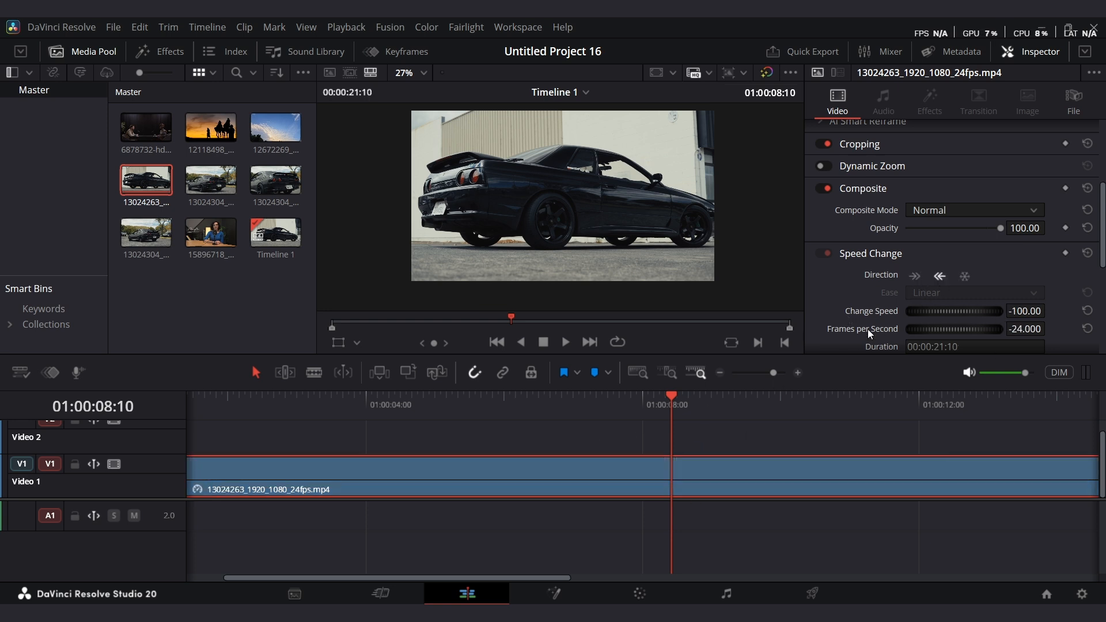
{"action": "key", "text": "Home"}
{"action": "key", "text": "space"}
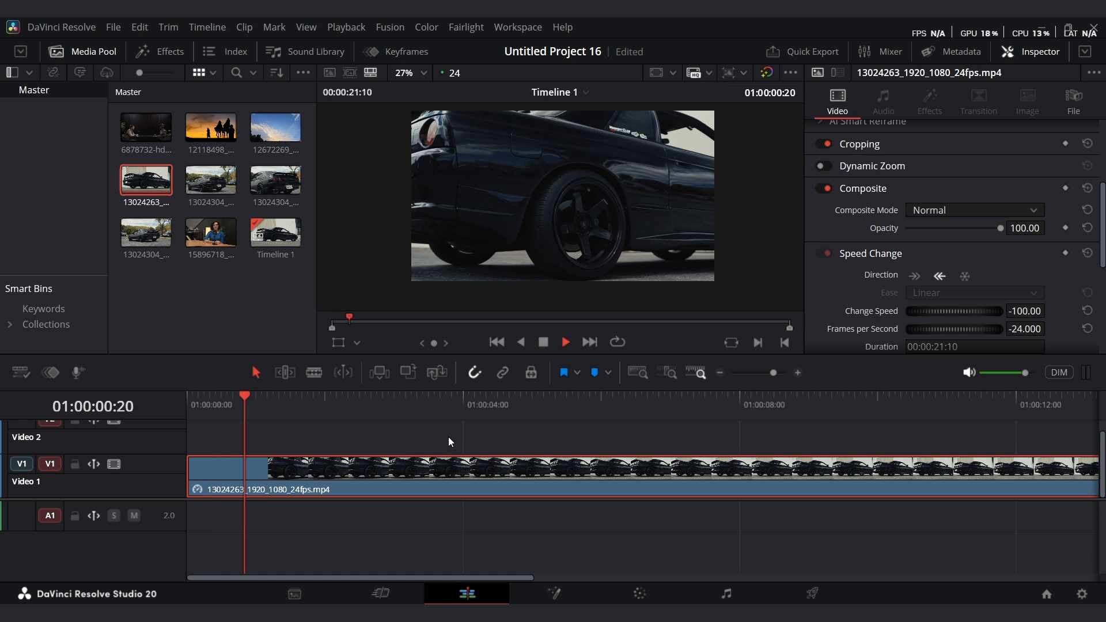
Undo the speed changes to restore the clip to 100% forward speed.
{"action": "key", "text": "ctrl+z"}
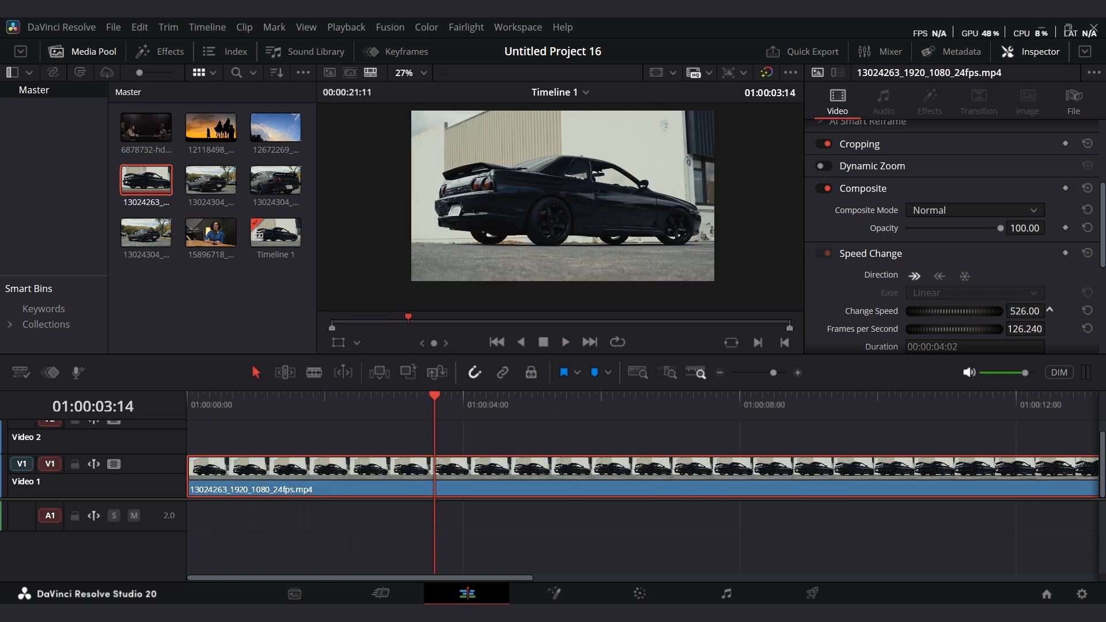
{"action": "key", "text": "space"}
{"action": "key", "text": "Home"}
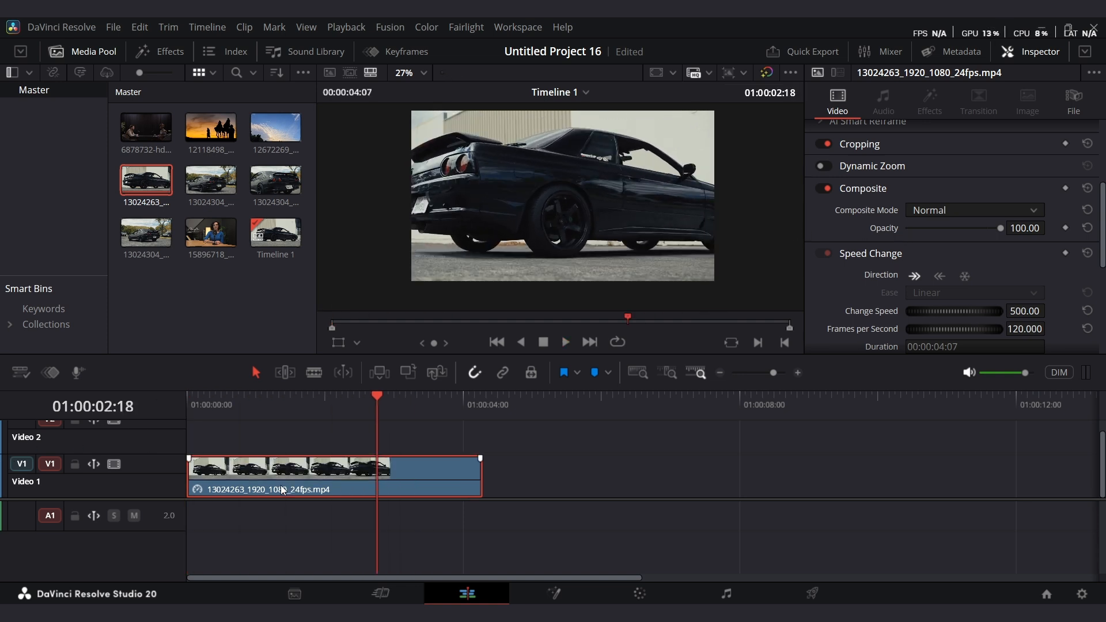
{"action": "key", "text": "ctrl+z"}
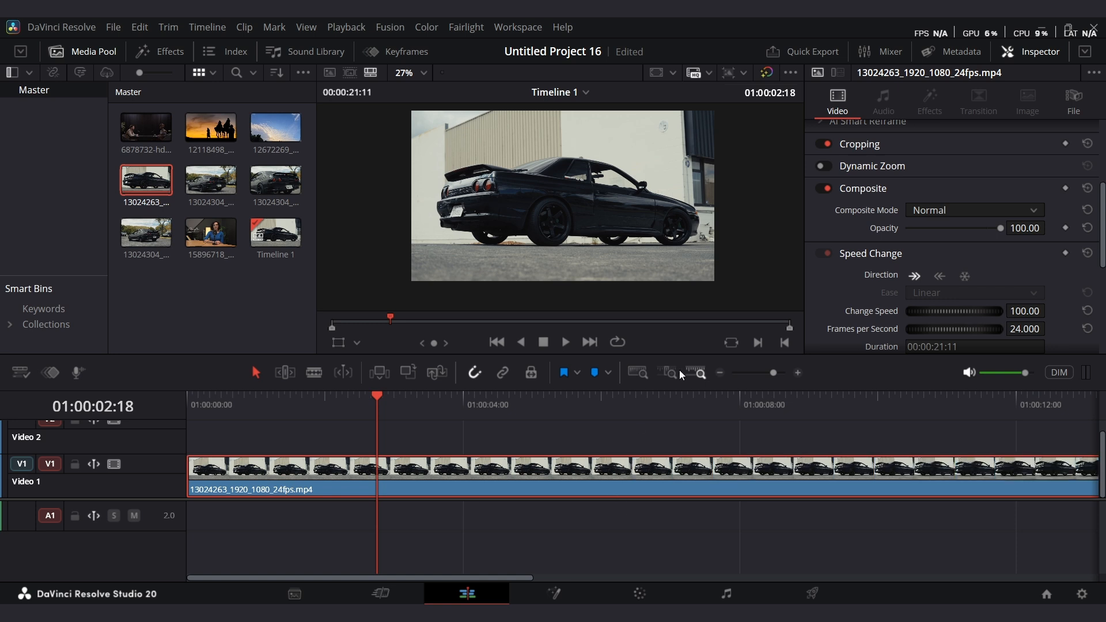
Open retime controls and drag the clip's end handle left to speed the whole clip to 353%.
{"action": "left_click_drag", "start_coordinate": [772, 375], "coordinate": [762, 373]}
{"action": "key", "text": "shift+Left"}
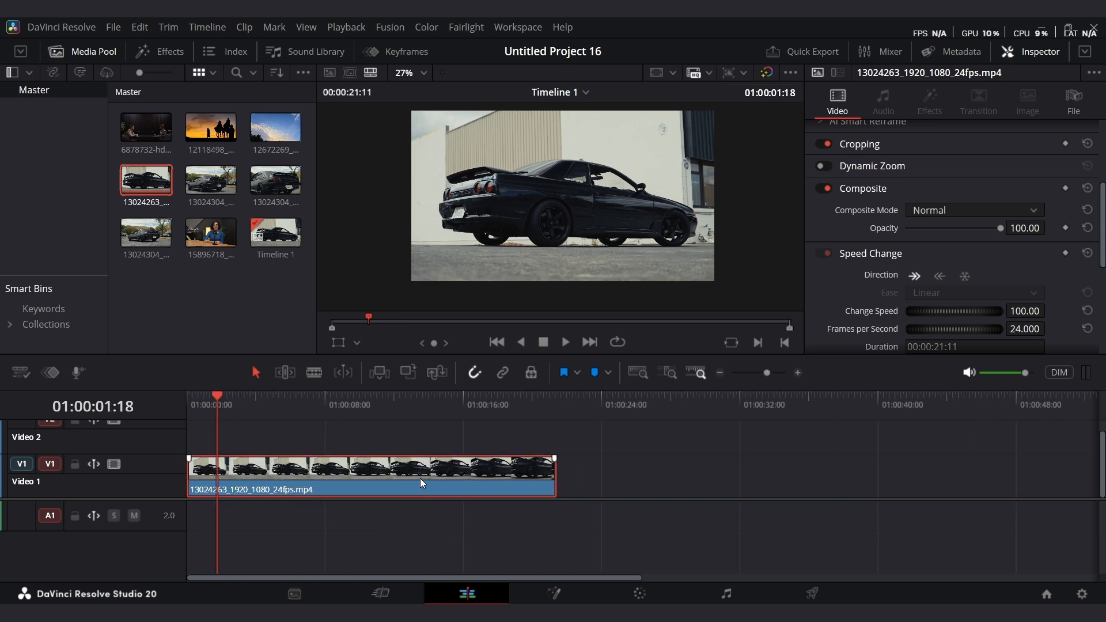
{"action": "key", "text": "ctrl+r"}
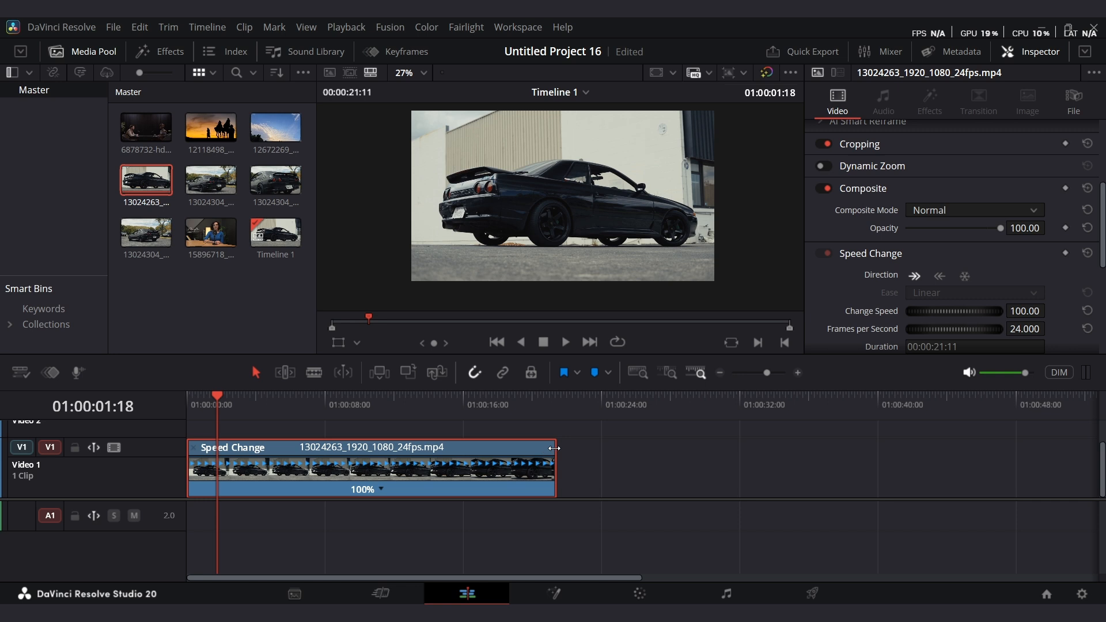
{"action": "left_click_drag", "start_coordinate": [554, 448], "coordinate": [290, 448]}
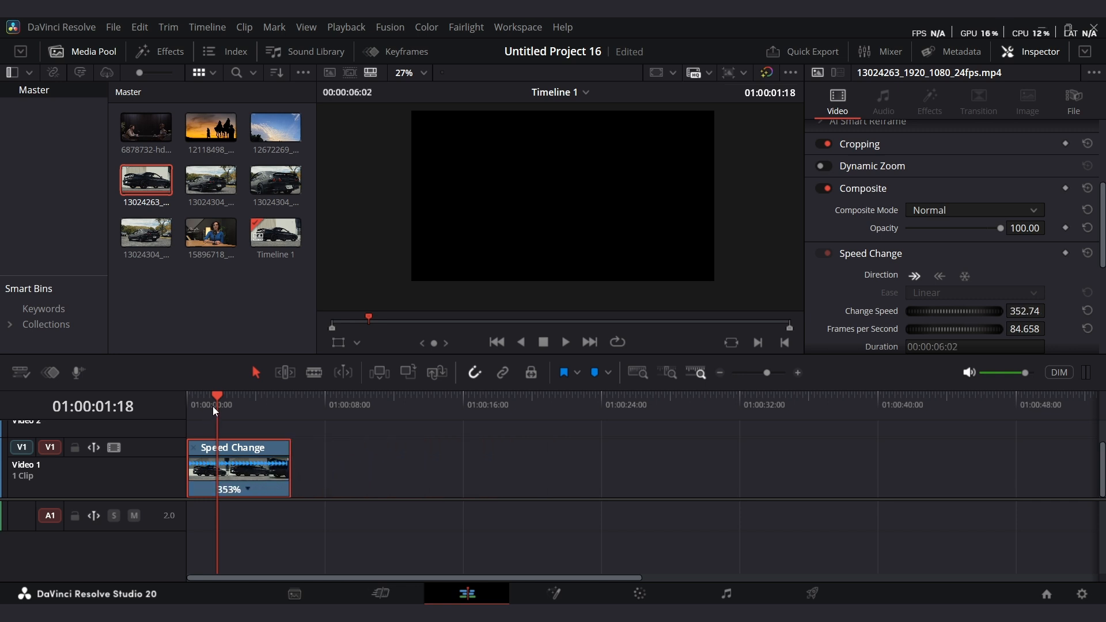
Play the sped-up clip from the start, then undo the speed change.
{"action": "left_click_drag", "start_coordinate": [213, 406], "coordinate": [159, 413]}
{"action": "key", "text": "space"}
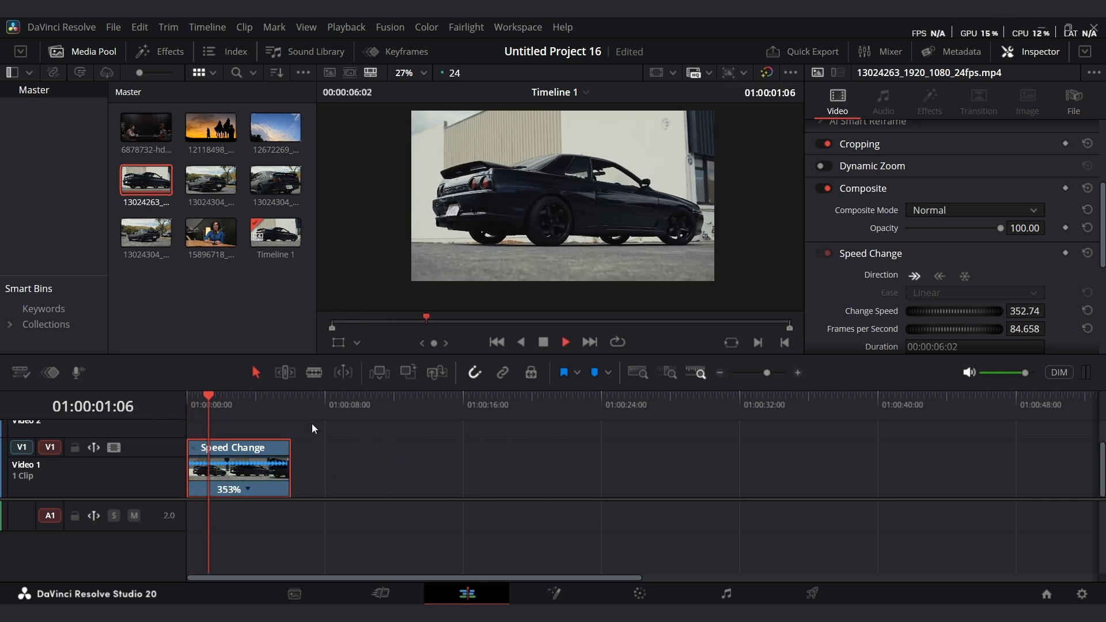
{"action": "key", "text": "space"}
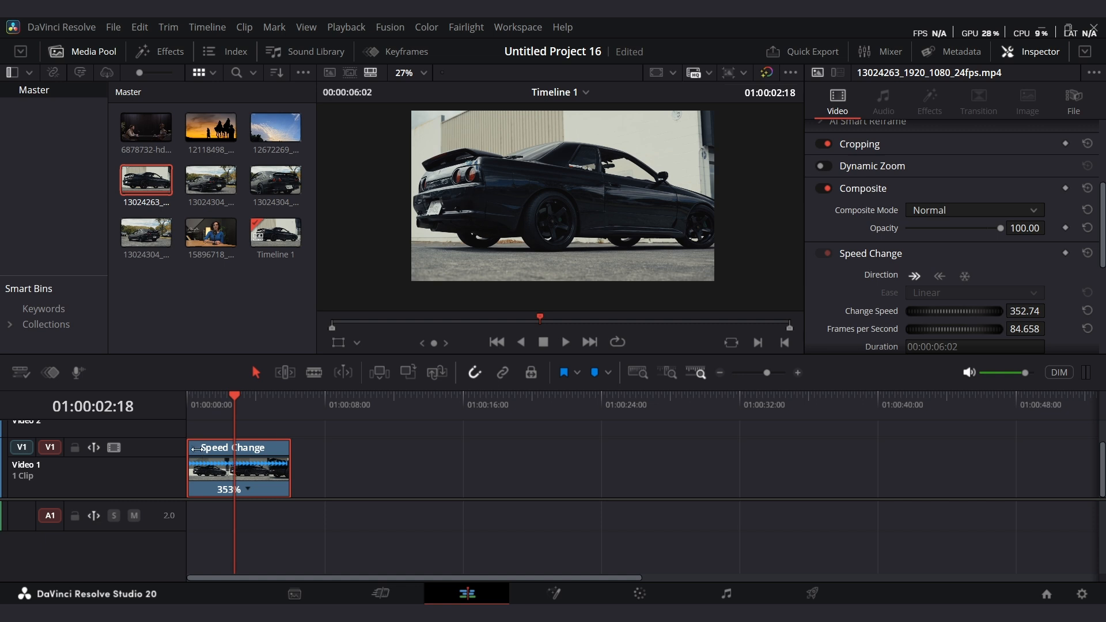
{"action": "key", "text": "ctrl+r"}
{"action": "key", "text": "ctrl+z"}
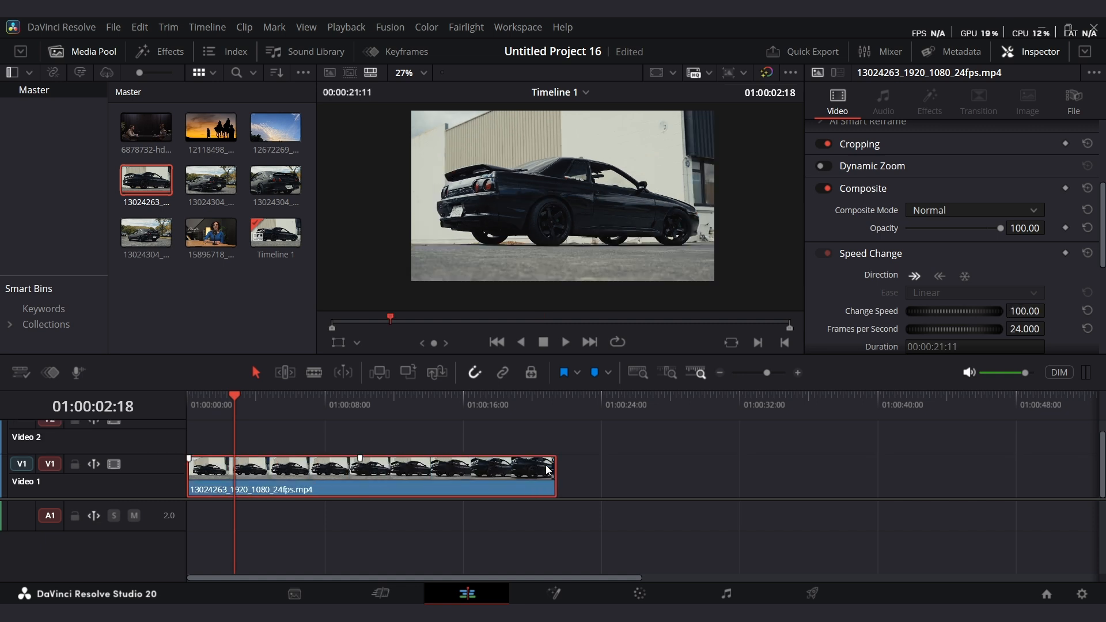
Stretch the clip's retime end handle right to slow the whole clip to 53% and play it from the start.
{"action": "key", "text": "ctrl+r"}
{"action": "left_click_drag", "start_coordinate": [554, 446], "coordinate": [888, 439]}
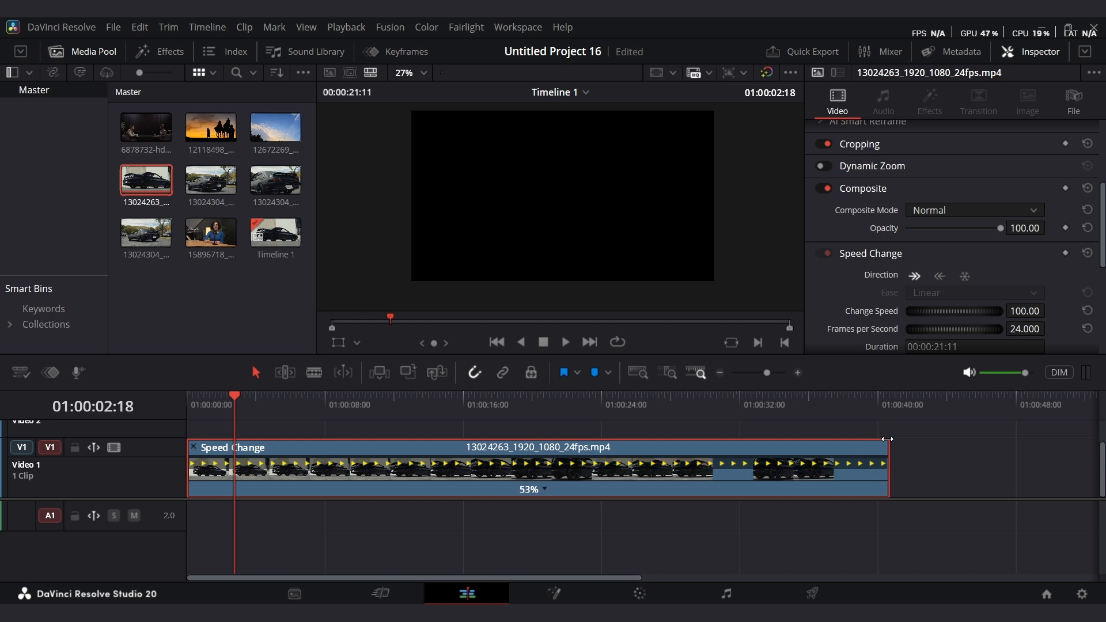
{"action": "key", "text": "Home"}
{"action": "key", "text": "space"}
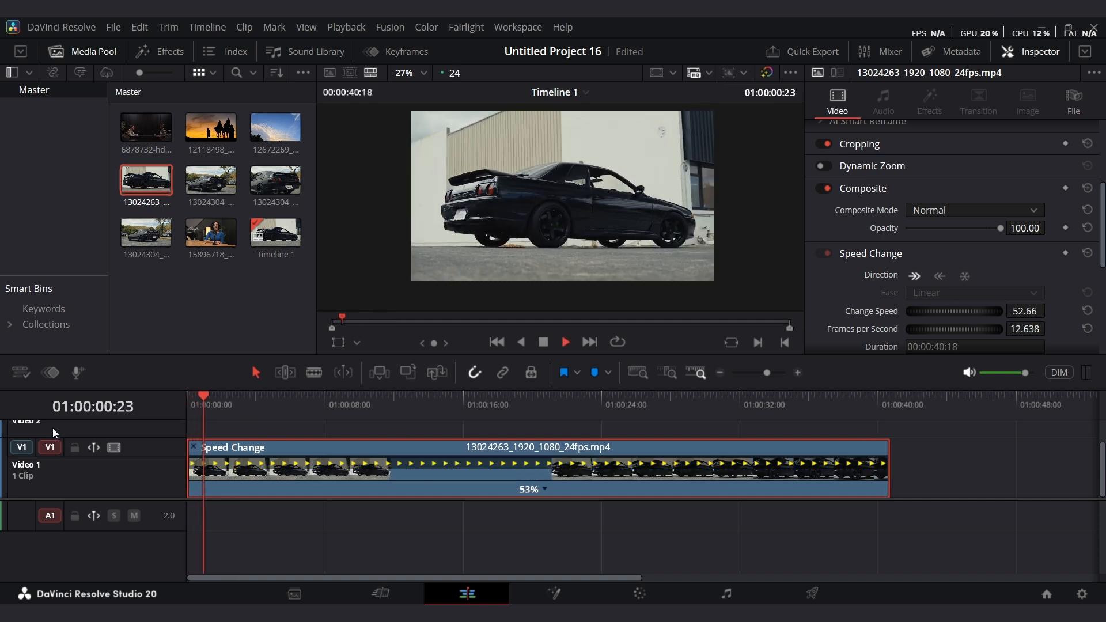
Stop playback, close the retime controls, and undo the 53% slowdown to return the car clip to normal speed.
{"action": "key", "text": "space"}
{"action": "key", "text": "ctrl+r"}
{"action": "key", "text": "ctrl+z"}
{"action": "key", "text": "ctrl+z"}
{"action": "key", "text": "ctrl+z"}
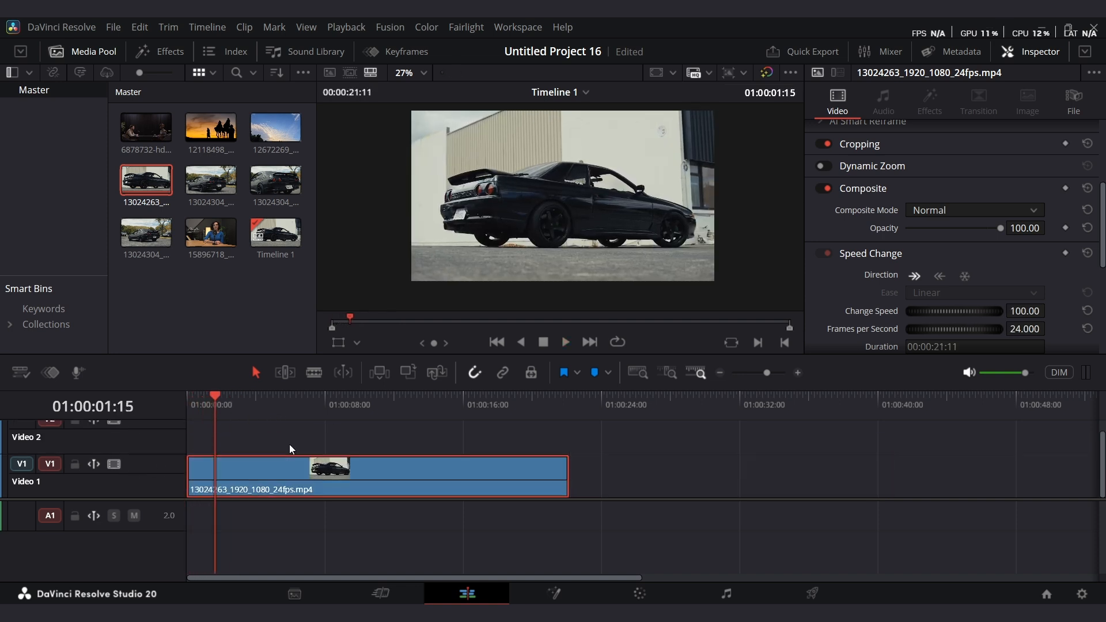
Select the car clip and set its Retime Process to Optical Flow.
{"action": "left_click", "coordinate": [329, 472]}
{"action": "scroll", "coordinate": [984, 288], "scroll_direction": "down", "scroll_amount": 2}
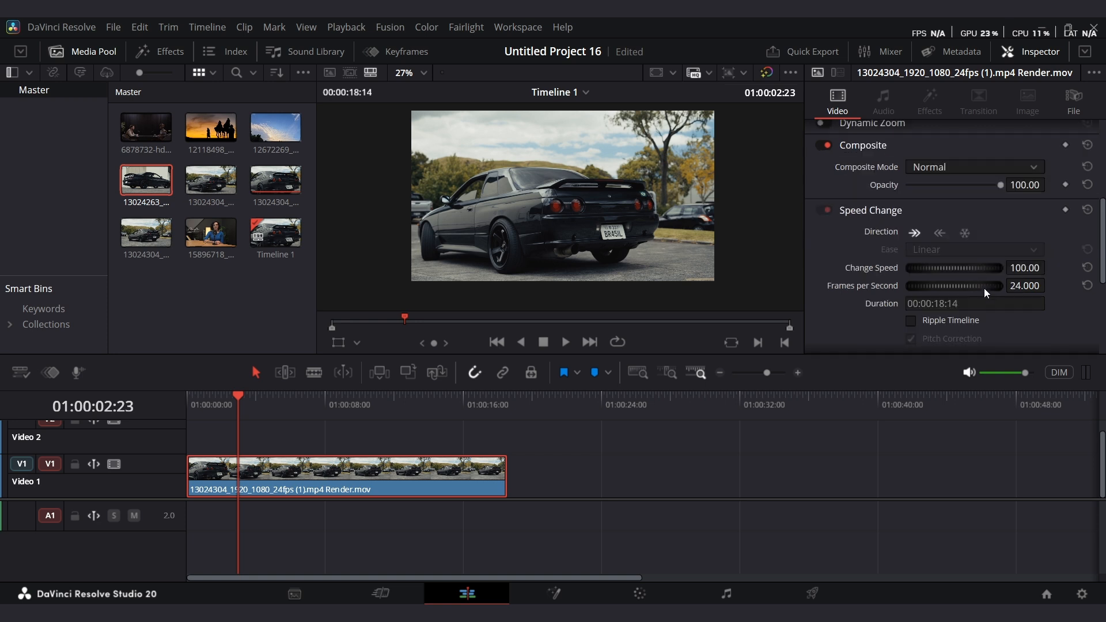
{"action": "scroll", "coordinate": [898, 219], "scroll_direction": "up", "scroll_amount": 2}
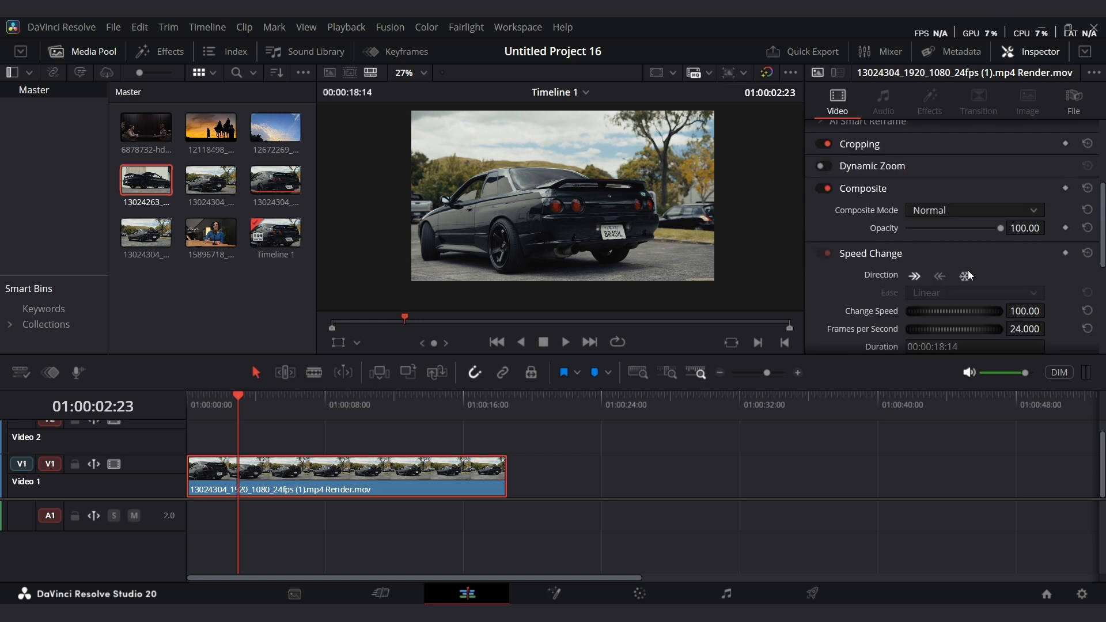
{"action": "scroll", "coordinate": [962, 283], "scroll_direction": "down", "scroll_amount": 1}
{"action": "left_click", "coordinate": [864, 217]}
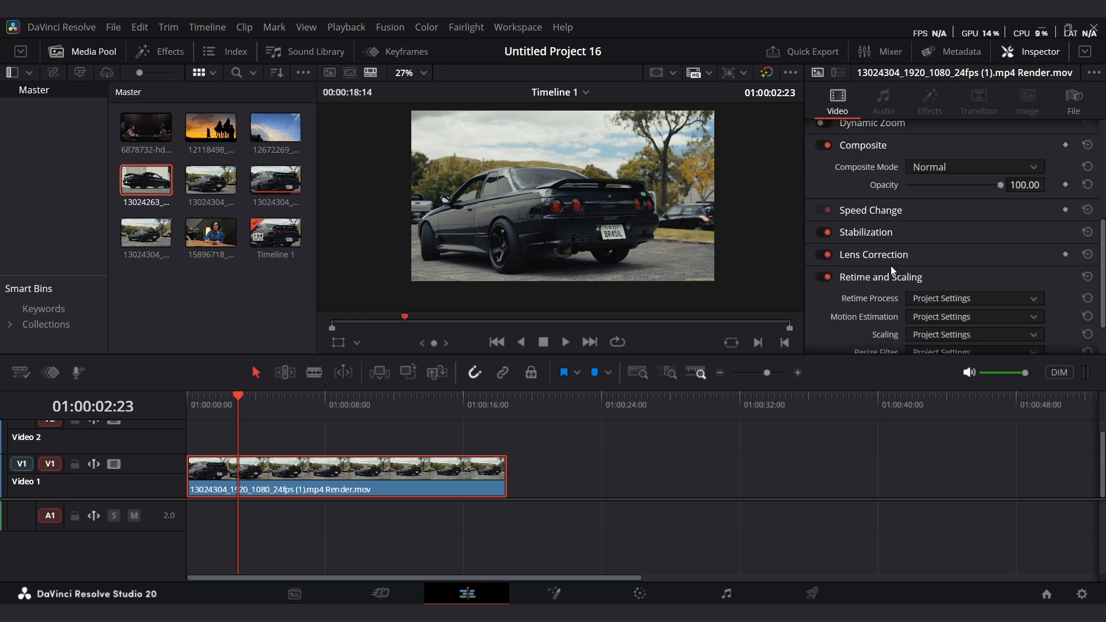
{"action": "left_click", "coordinate": [944, 298]}
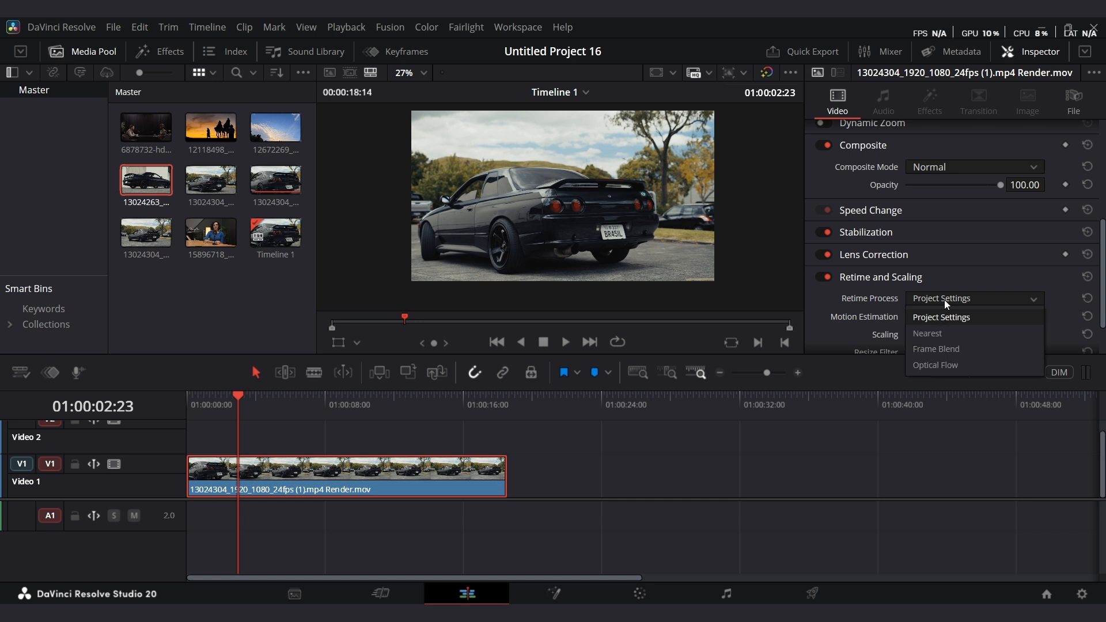
{"action": "left_click", "coordinate": [975, 366]}
Browse the Motion Estimation options without choosing one, then save the project.
{"action": "scroll", "coordinate": [944, 294], "scroll_direction": "down", "scroll_amount": 1}
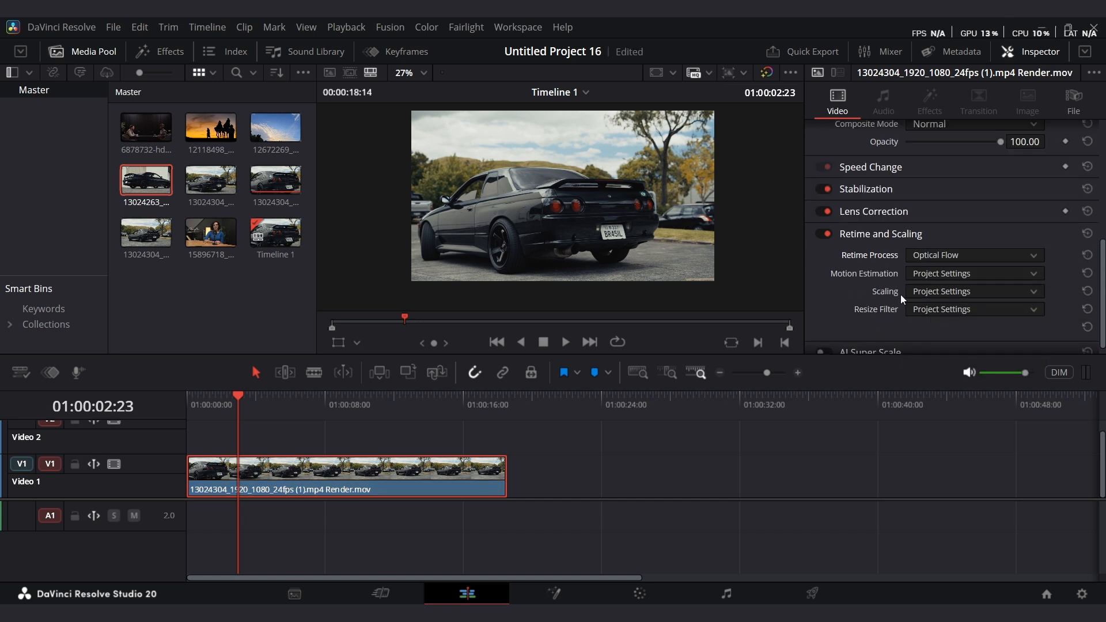
{"action": "left_click", "coordinate": [963, 273]}
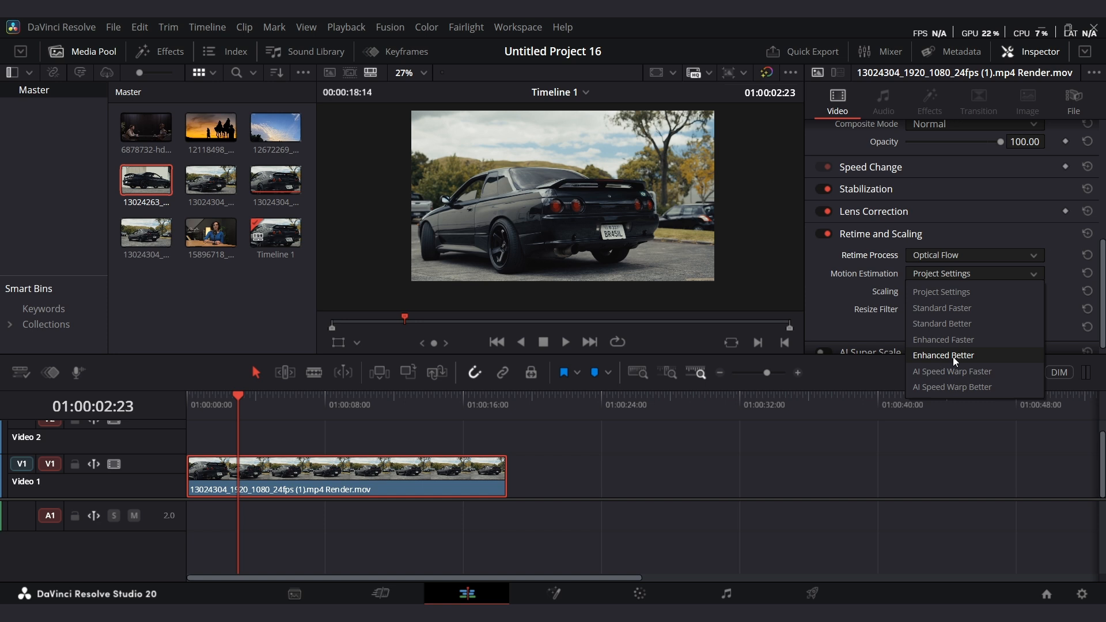
{"action": "left_click", "coordinate": [616, 484]}
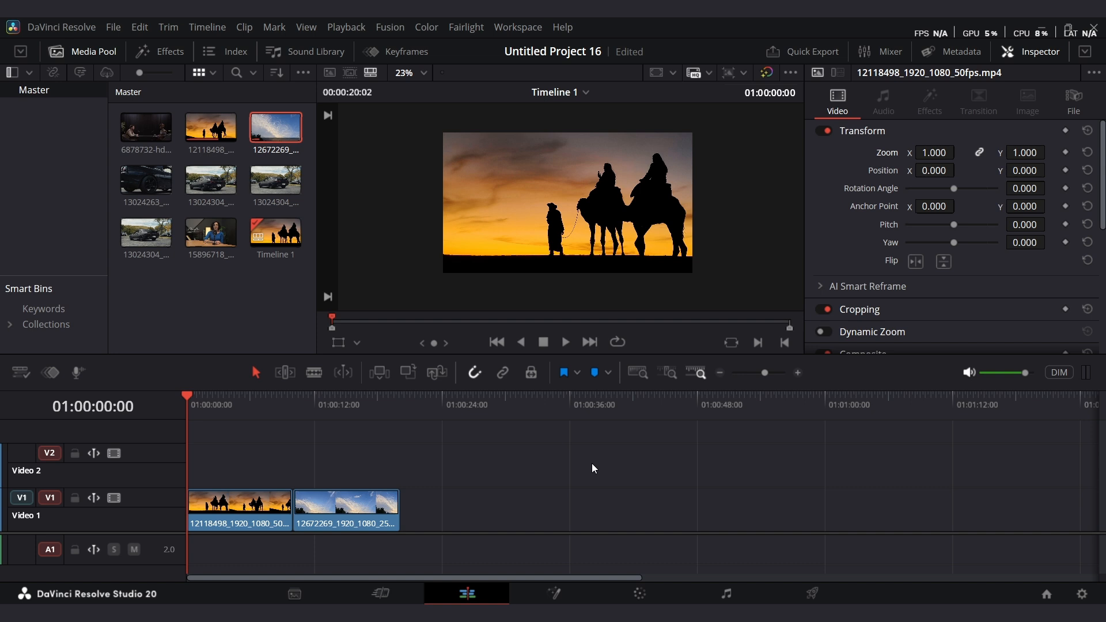
{"action": "key", "text": "ctrl+s"}
Select the camel sunset clip and add a Zoom keyframe at its first frame.
{"action": "left_click", "coordinate": [242, 510]}
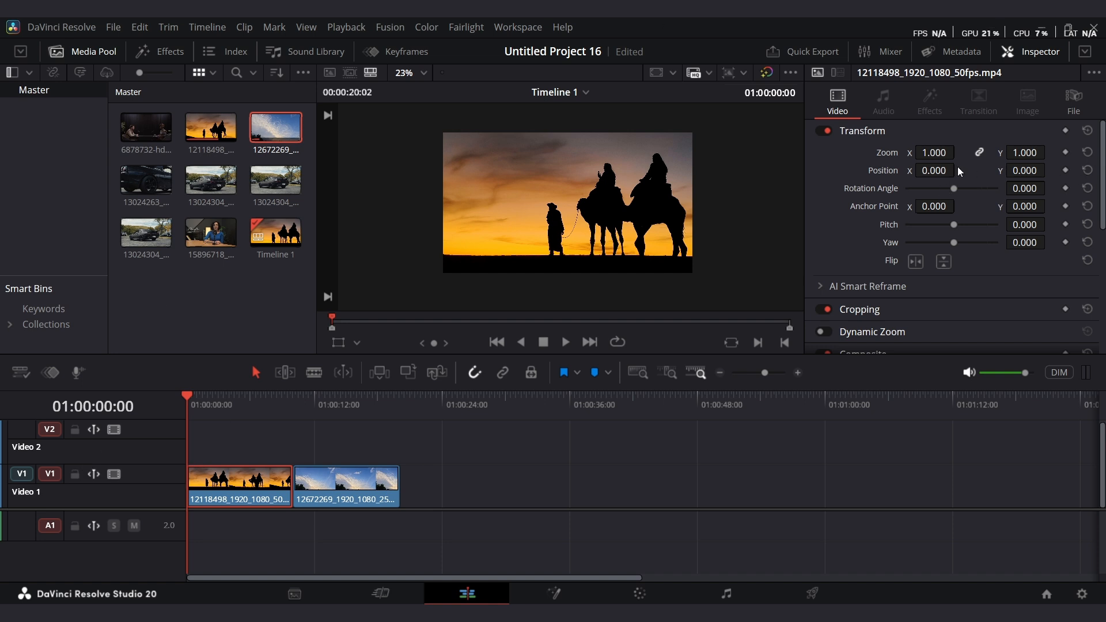
{"action": "scroll", "coordinate": [903, 223], "scroll_direction": "down", "scroll_amount": 3}
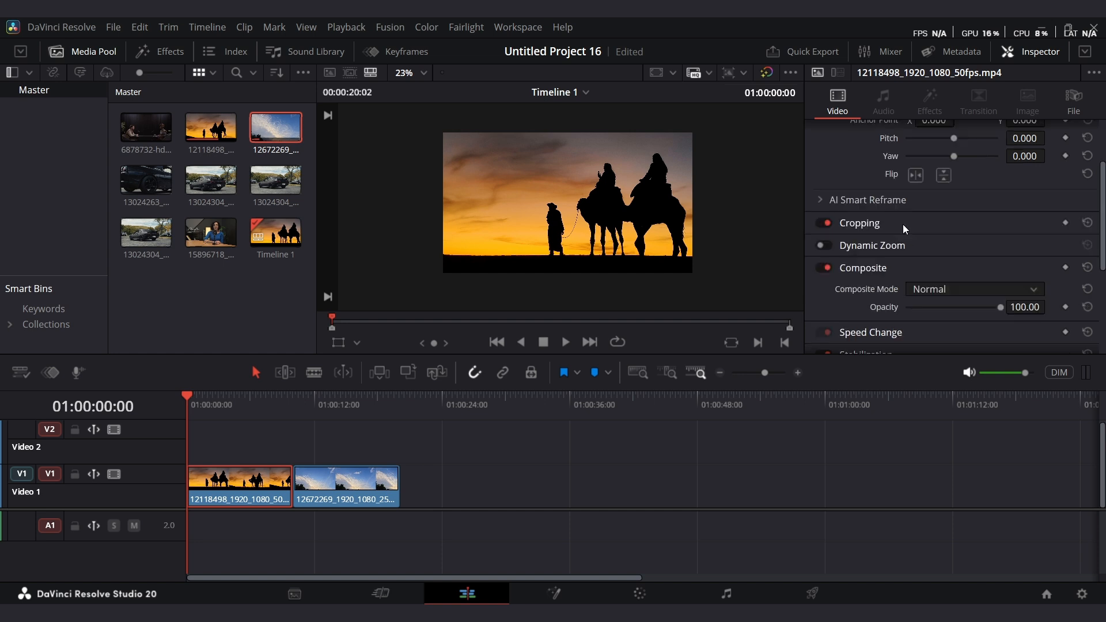
{"action": "left_click", "coordinate": [902, 226]}
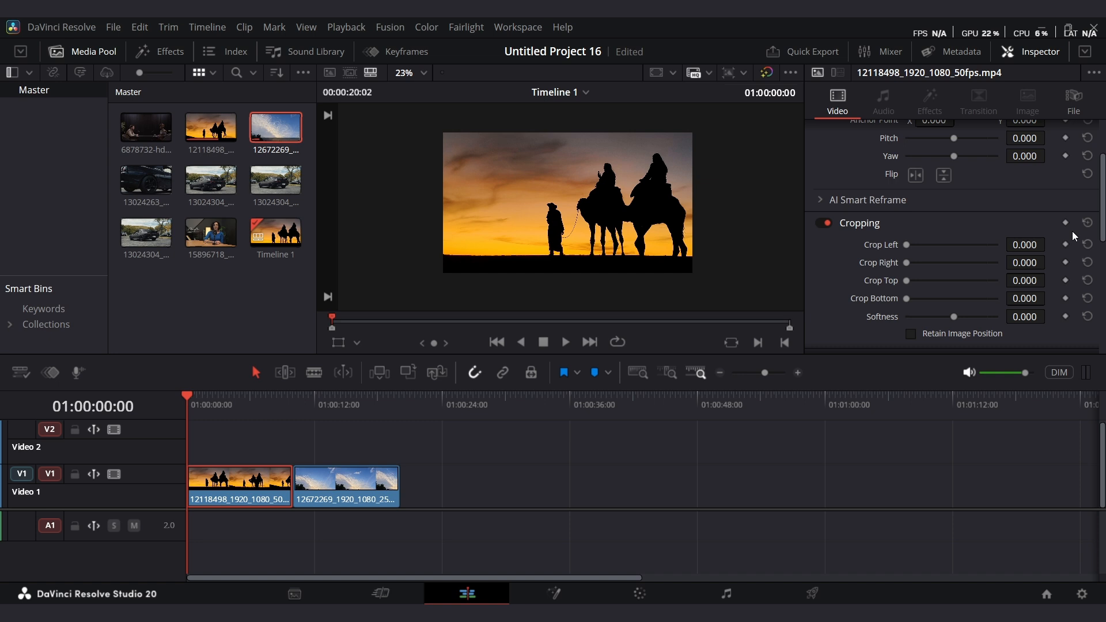
{"action": "scroll", "coordinate": [1042, 226], "scroll_direction": "up", "scroll_amount": 3}
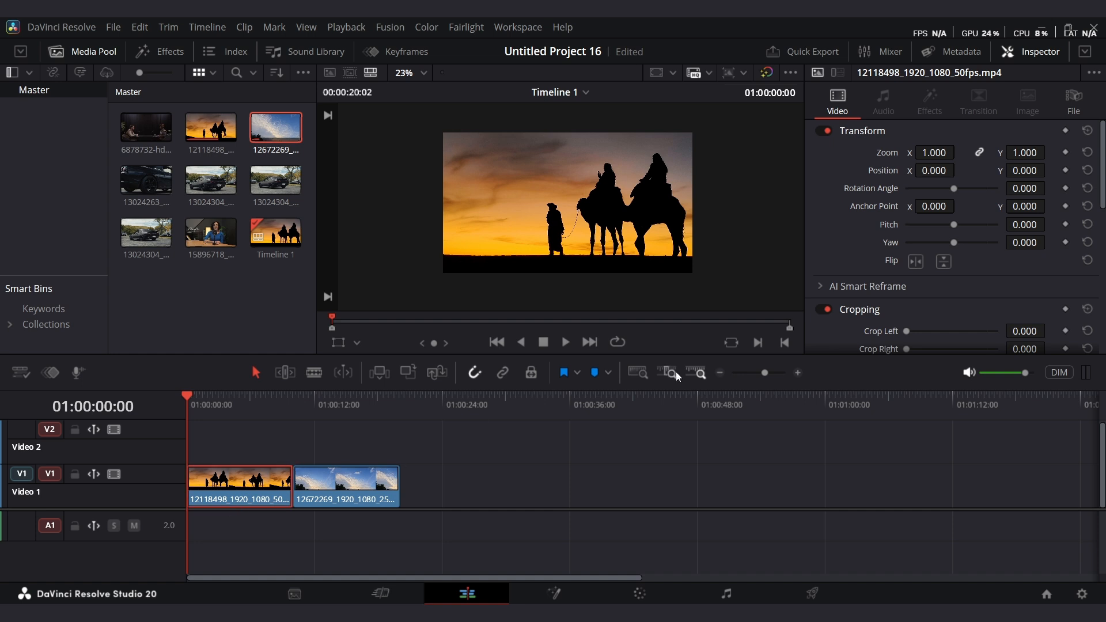
{"action": "left_click", "coordinate": [1066, 152]}
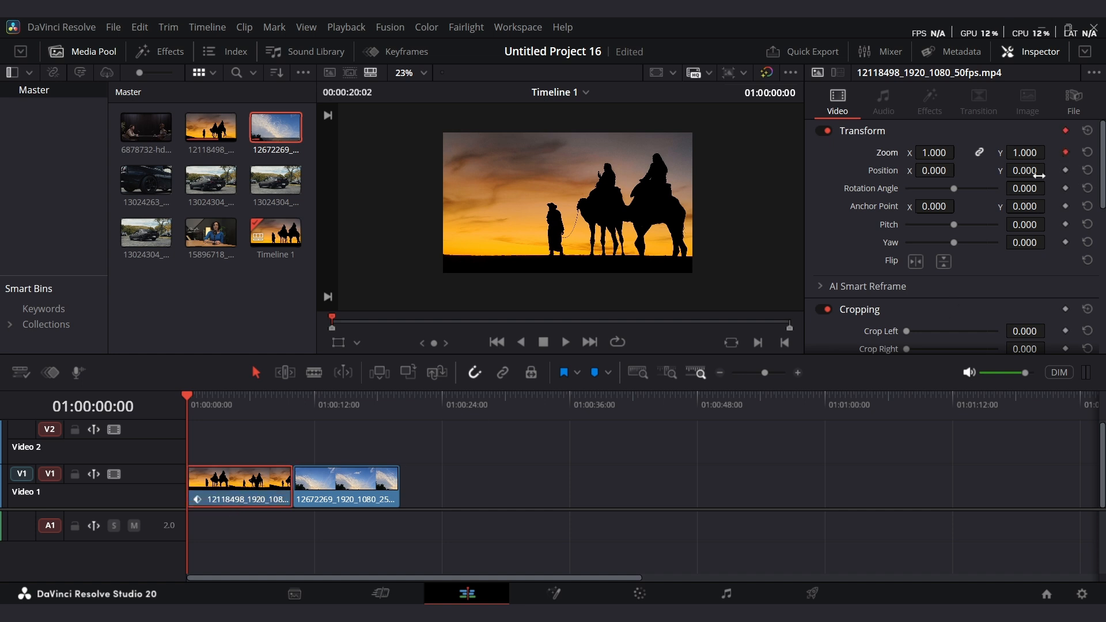
At 01:00:01:16 set the clip's Zoom to 1.230, creating a second keyframe.
{"action": "left_click", "coordinate": [205, 410]}
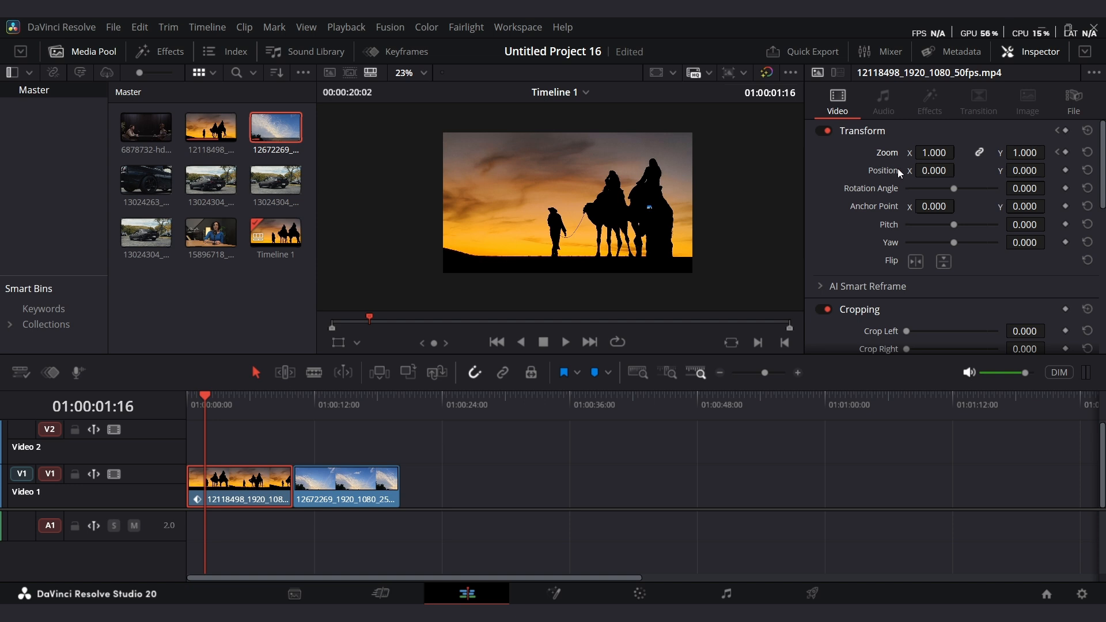
{"action": "left_click_drag", "start_coordinate": [933, 153], "coordinate": [959, 151]}
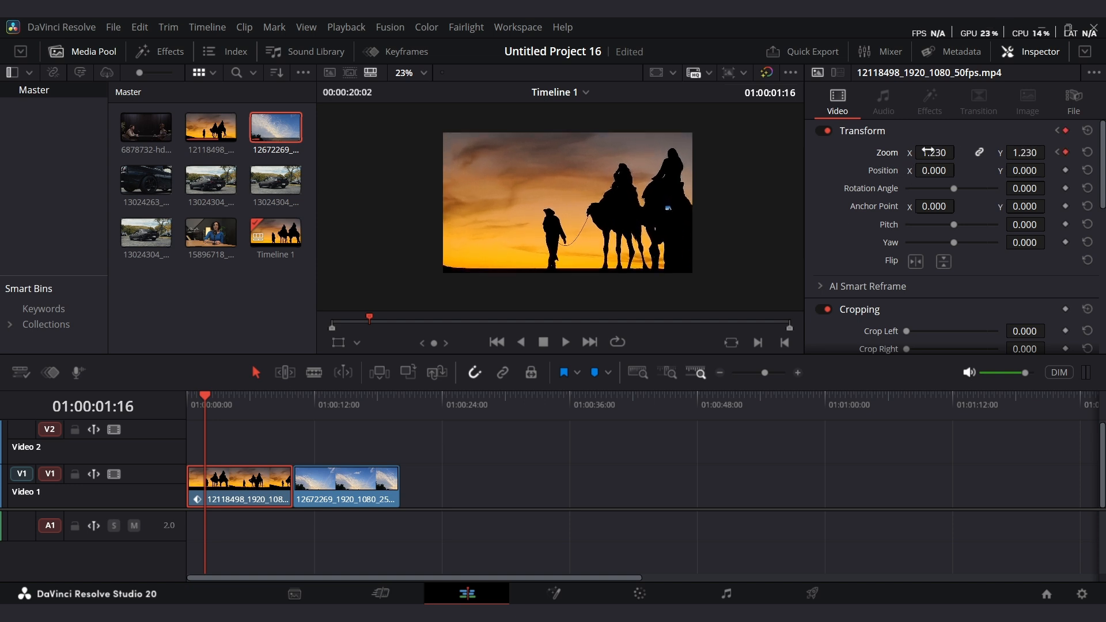
Play the zoom animation from the start of the timeline.
{"action": "left_click_drag", "start_coordinate": [196, 406], "coordinate": [175, 408]}
{"action": "key", "text": "space"}
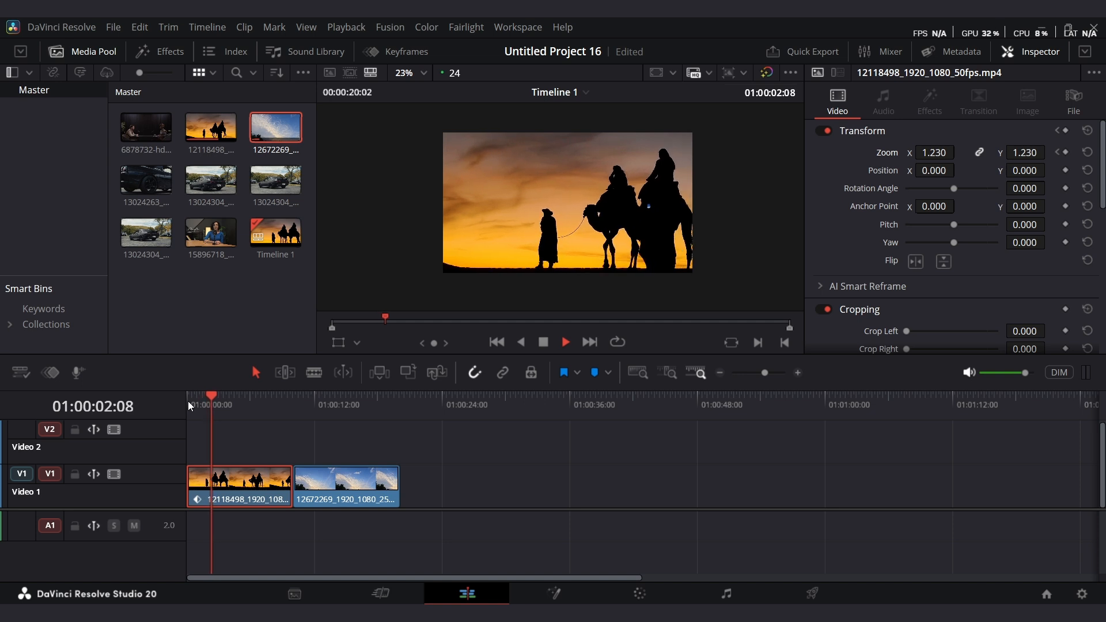
{"action": "key", "text": "space"}
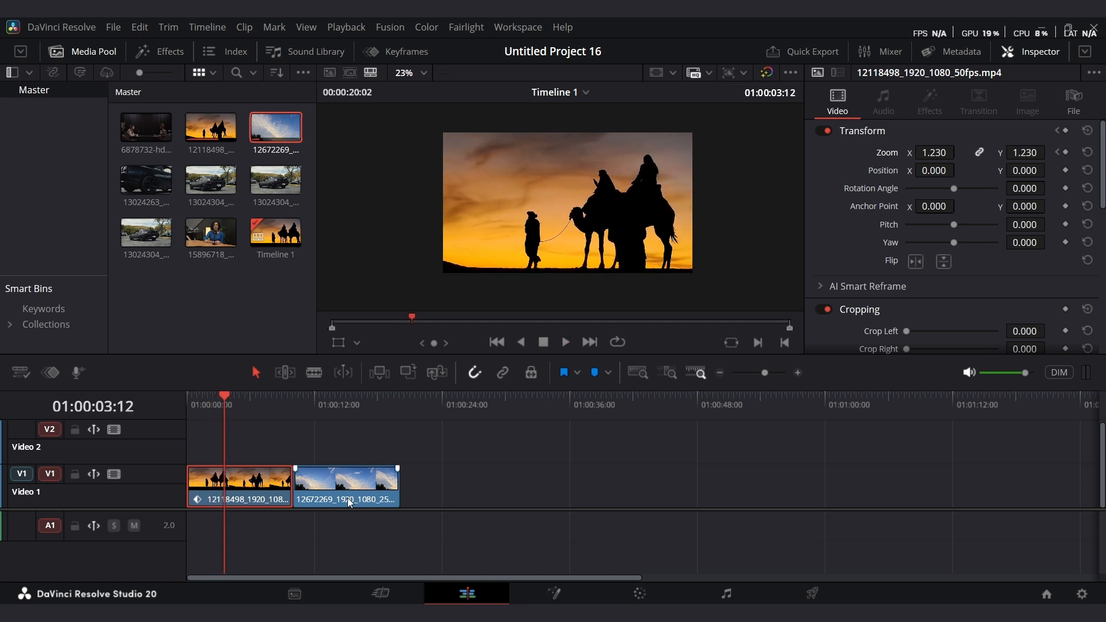
Copy the camel sunset clip and reselect it.
{"action": "right_click", "coordinate": [243, 492]}
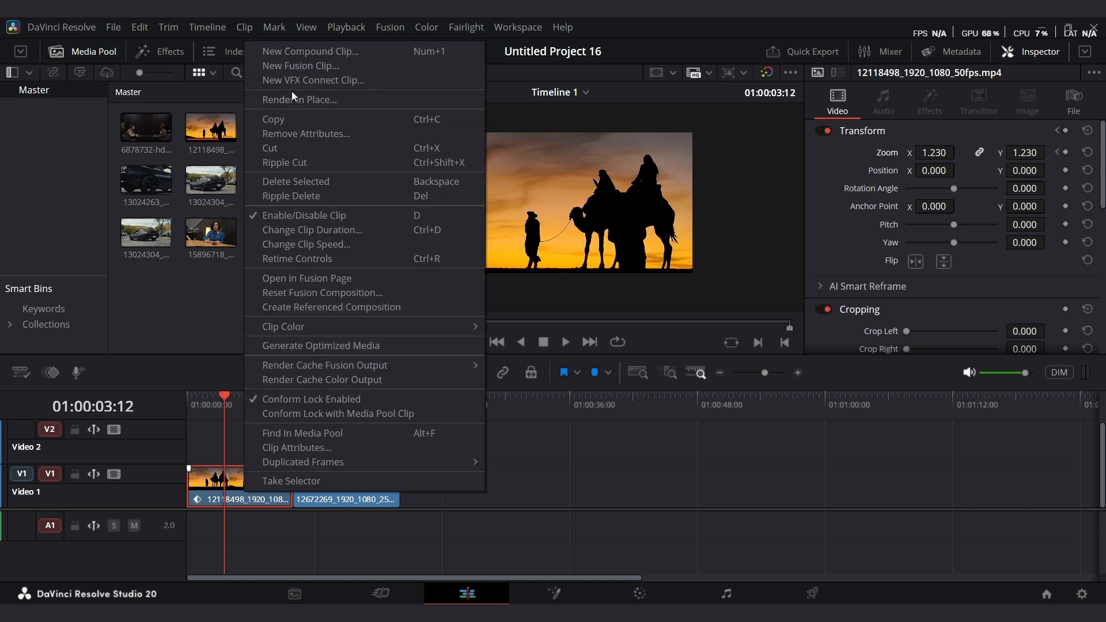
{"action": "left_click", "coordinate": [655, 520]}
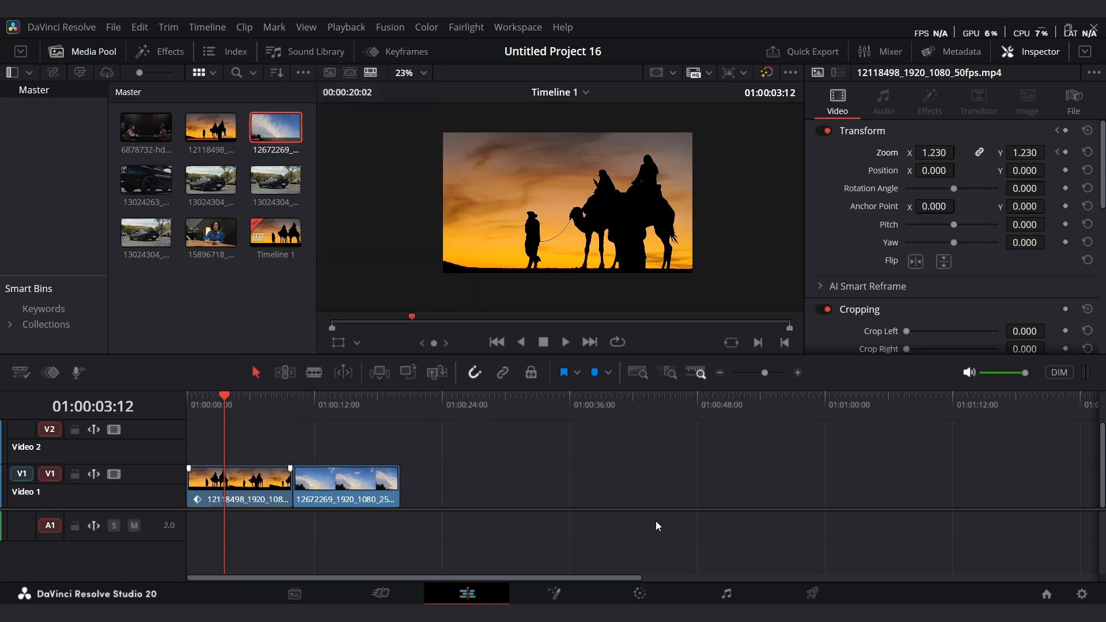
{"action": "left_click", "coordinate": [224, 498]}
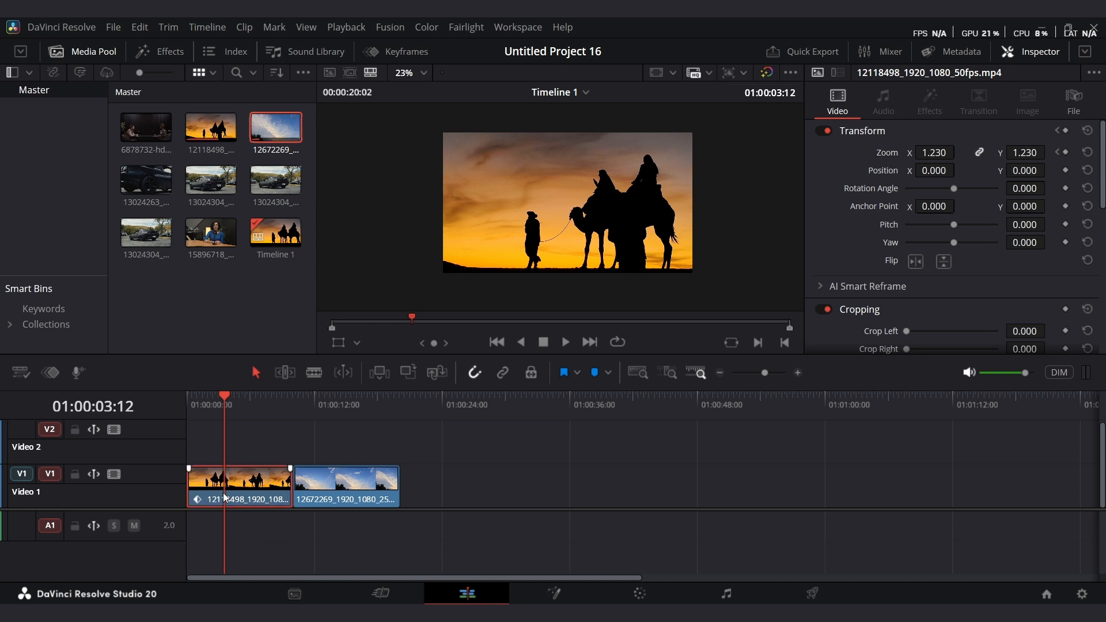
Paste only the Zoom attributes from the camel clip onto the sky clip, keeping keyframe timing.
{"action": "left_click_drag", "start_coordinate": [223, 391], "coordinate": [295, 417]}
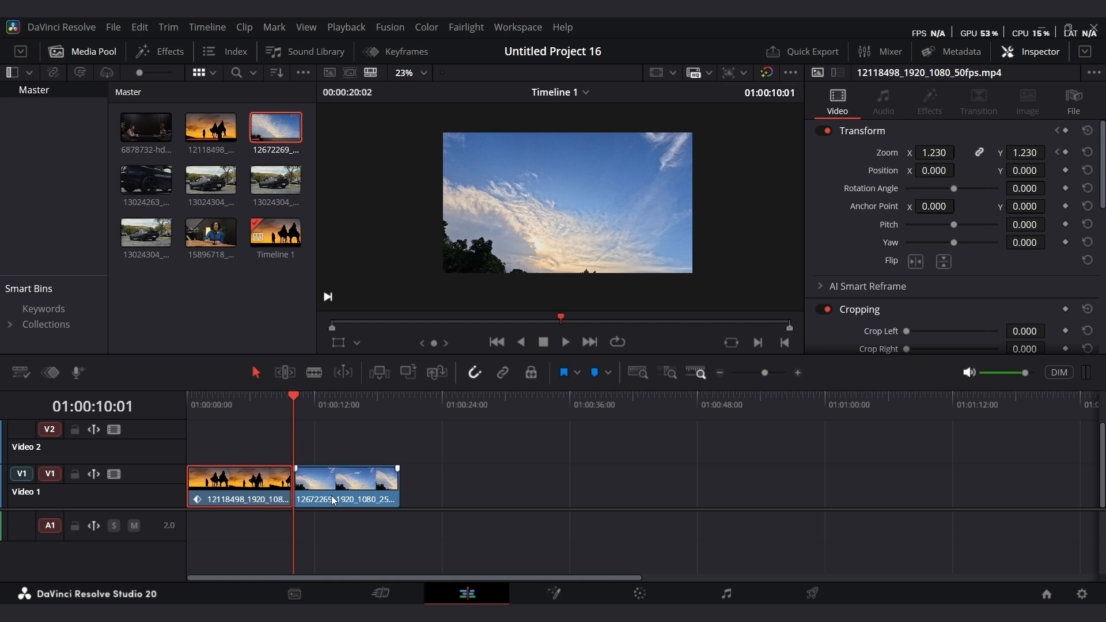
{"action": "left_click", "coordinate": [353, 495]}
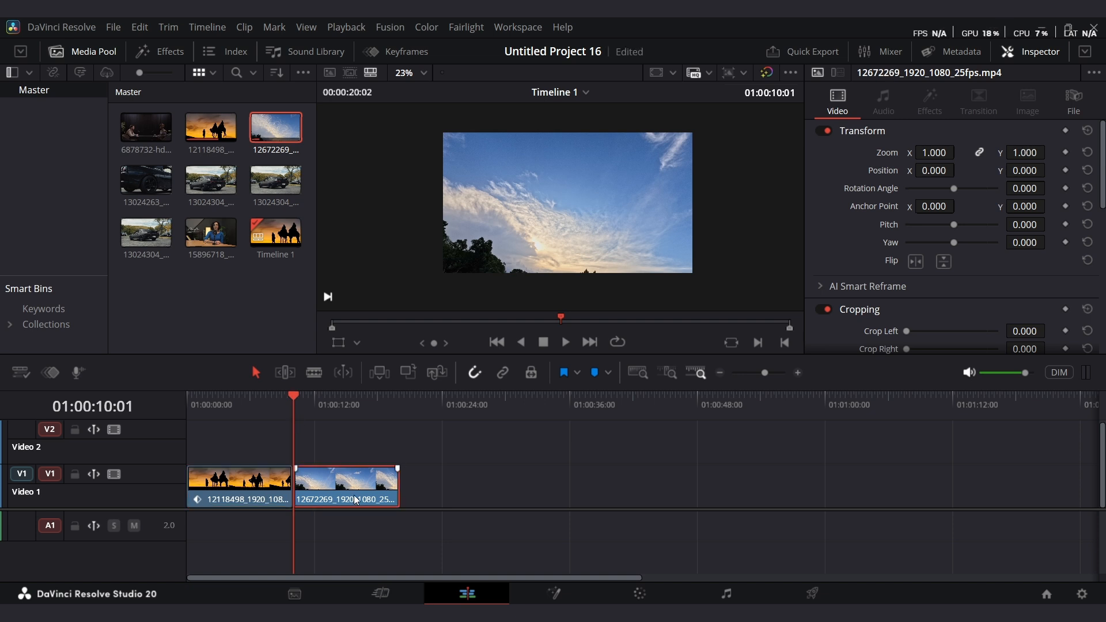
{"action": "right_click", "coordinate": [354, 495]}
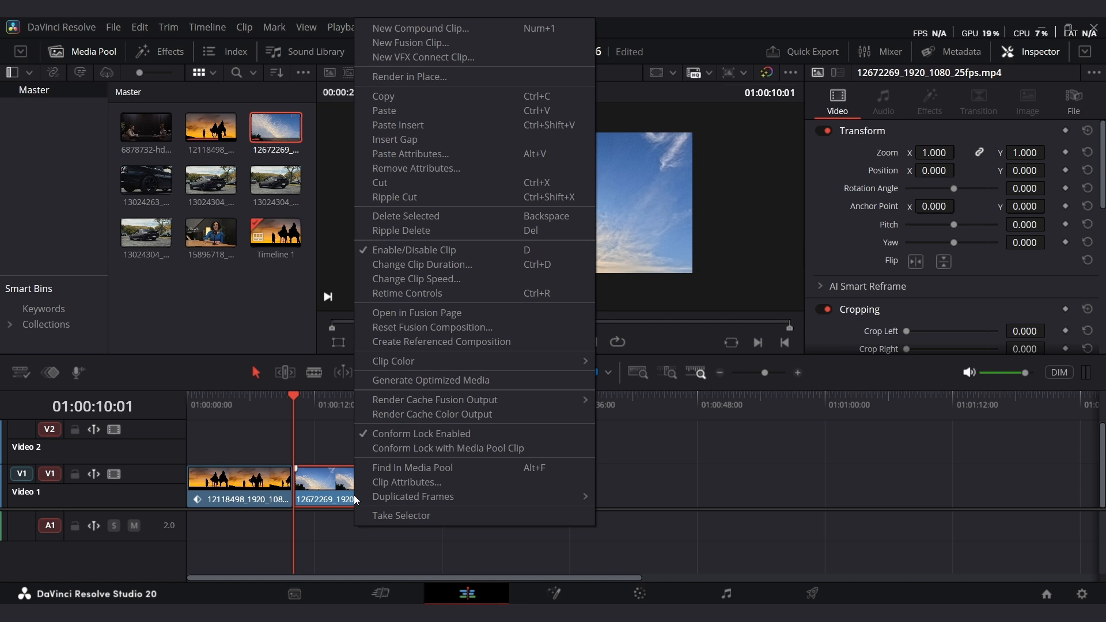
{"action": "left_click", "coordinate": [440, 154]}
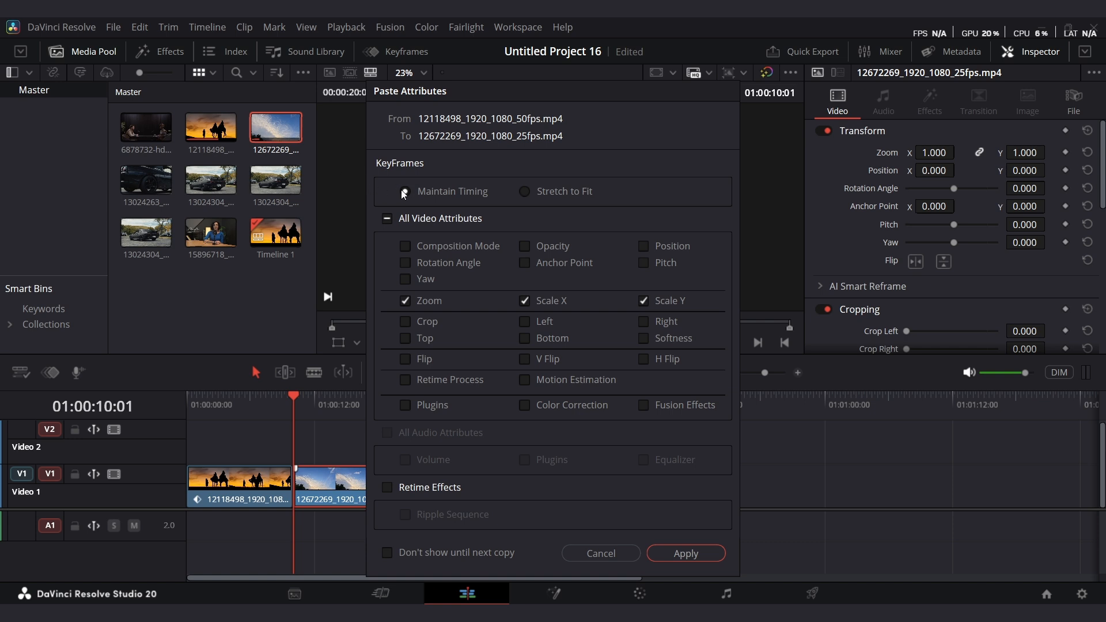
{"action": "left_click", "coordinate": [388, 219]}
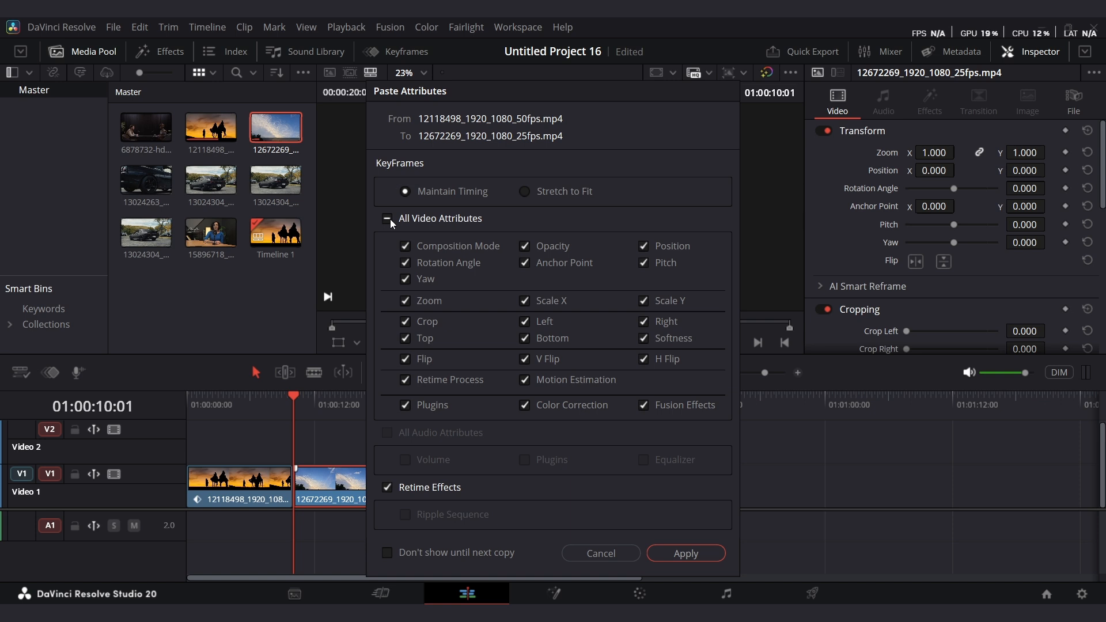
{"action": "left_click", "coordinate": [387, 218]}
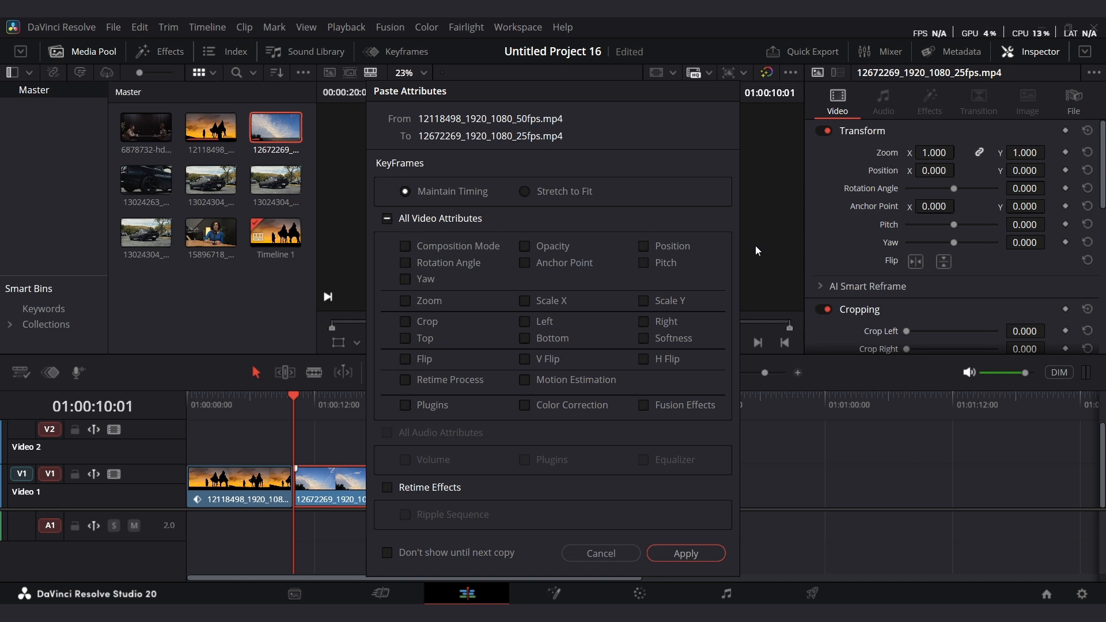
{"action": "left_click", "coordinate": [405, 306]}
{"action": "left_click", "coordinate": [687, 554]}
Play both clips to review the pasted zoom animation and return to the timeline start.
{"action": "key", "text": "space"}
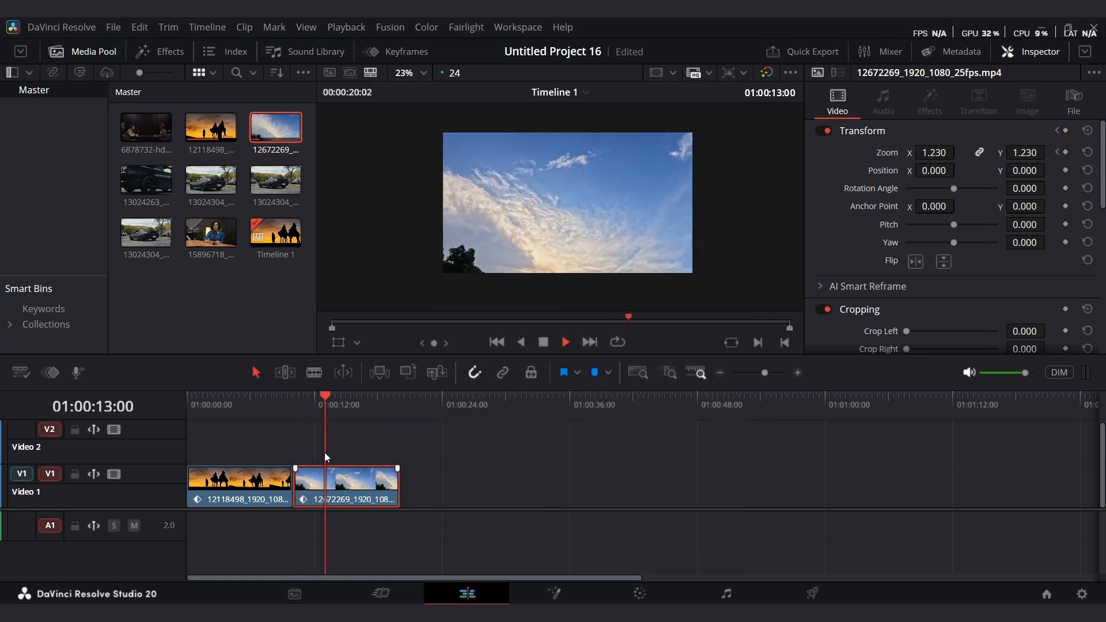
{"action": "key", "text": "space"}
{"action": "left_click_drag", "start_coordinate": [326, 413], "coordinate": [178, 460]}
{"action": "key", "text": "space"}
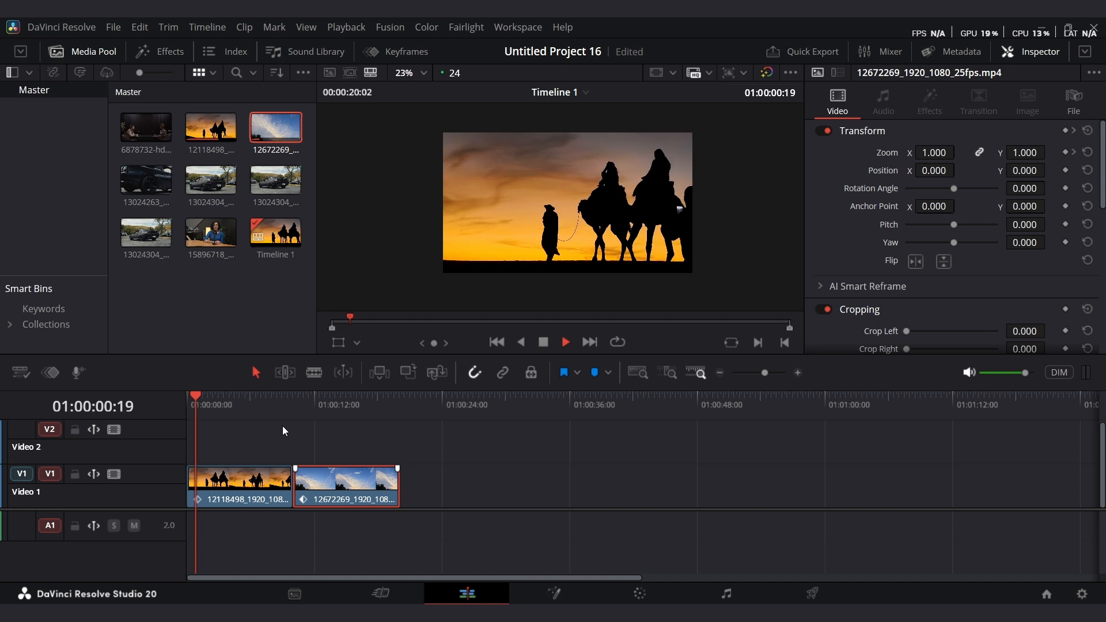
{"action": "left_click", "coordinate": [289, 406]}
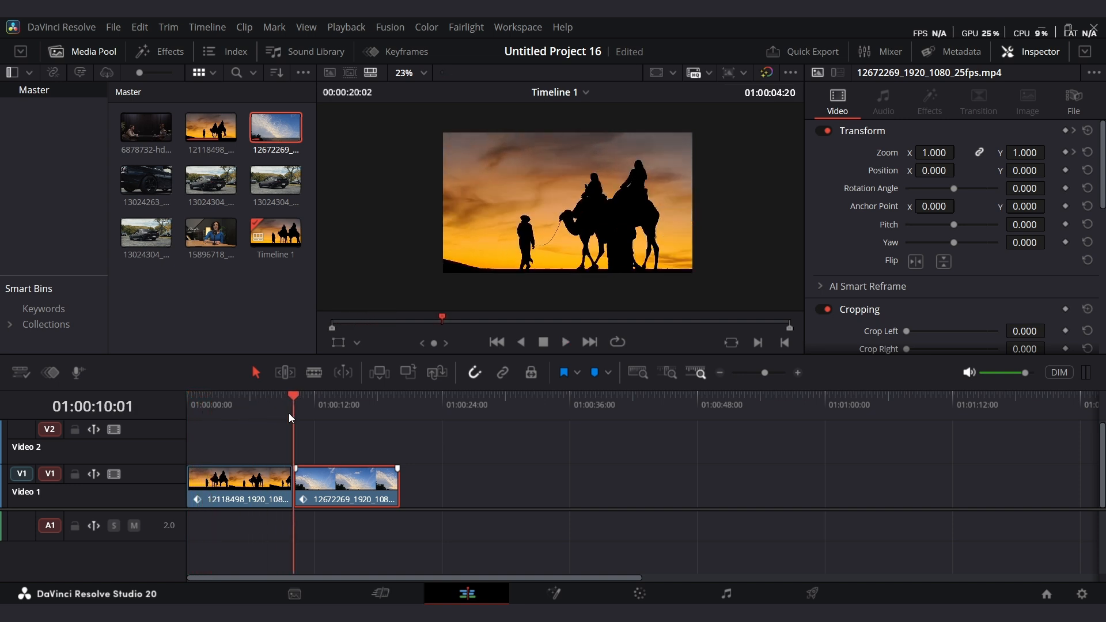
{"action": "key", "text": "space"}
{"action": "key", "text": "Home"}
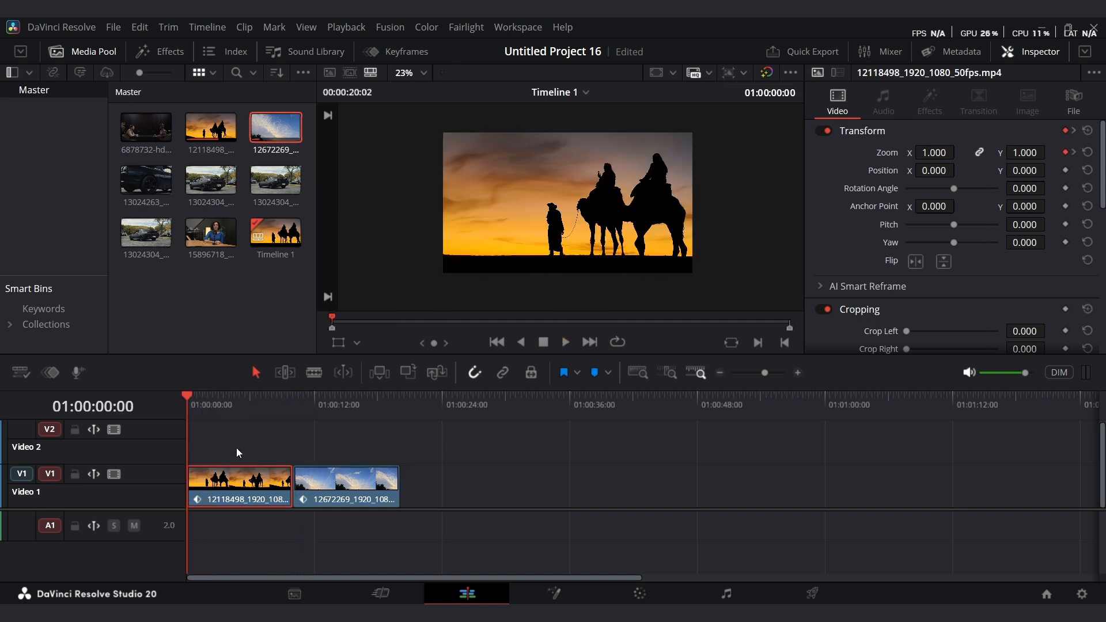
Show the camel clip's keyframes, select its zoom keyframes, and open them in the Keyframe Editor curves.
{"action": "left_click", "coordinate": [206, 466]}
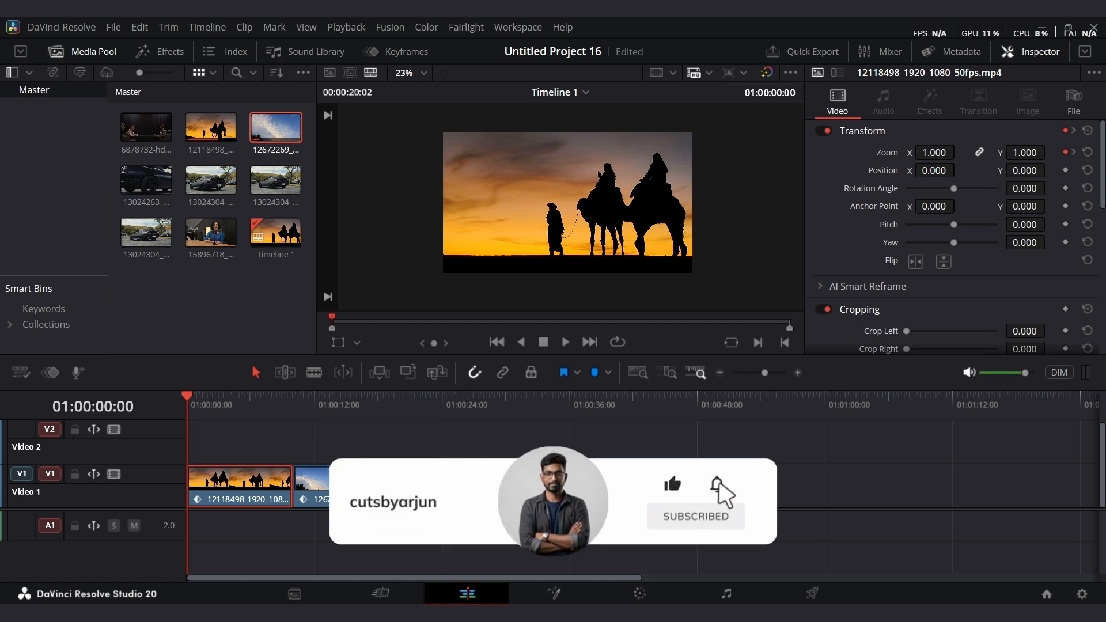
{"action": "left_click", "coordinate": [379, 53]}
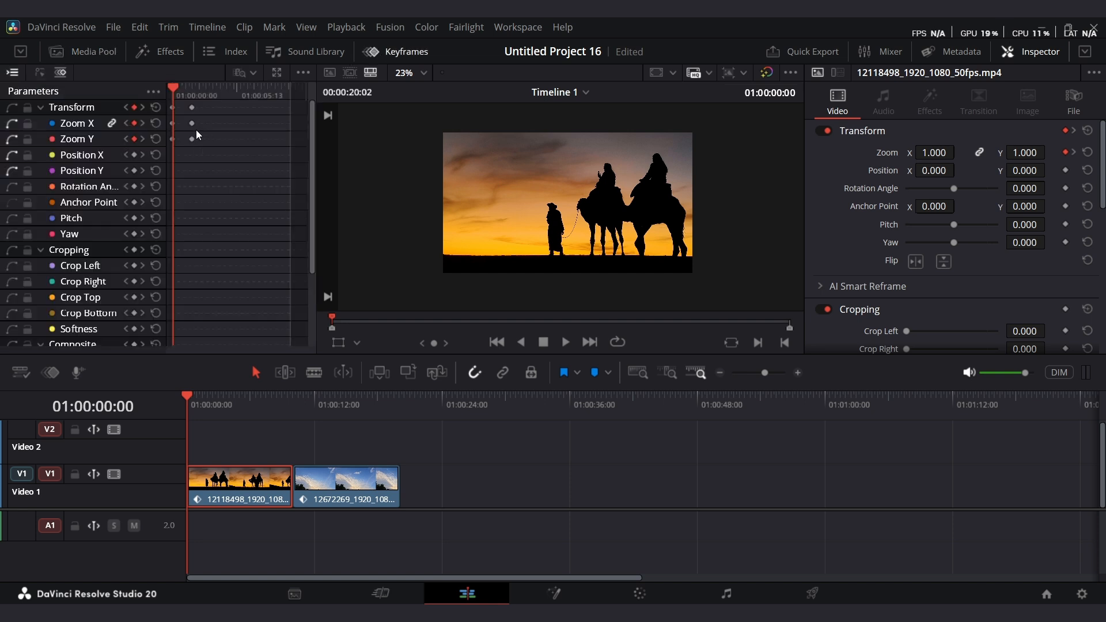
{"action": "left_click_drag", "start_coordinate": [234, 172], "coordinate": [167, 96]}
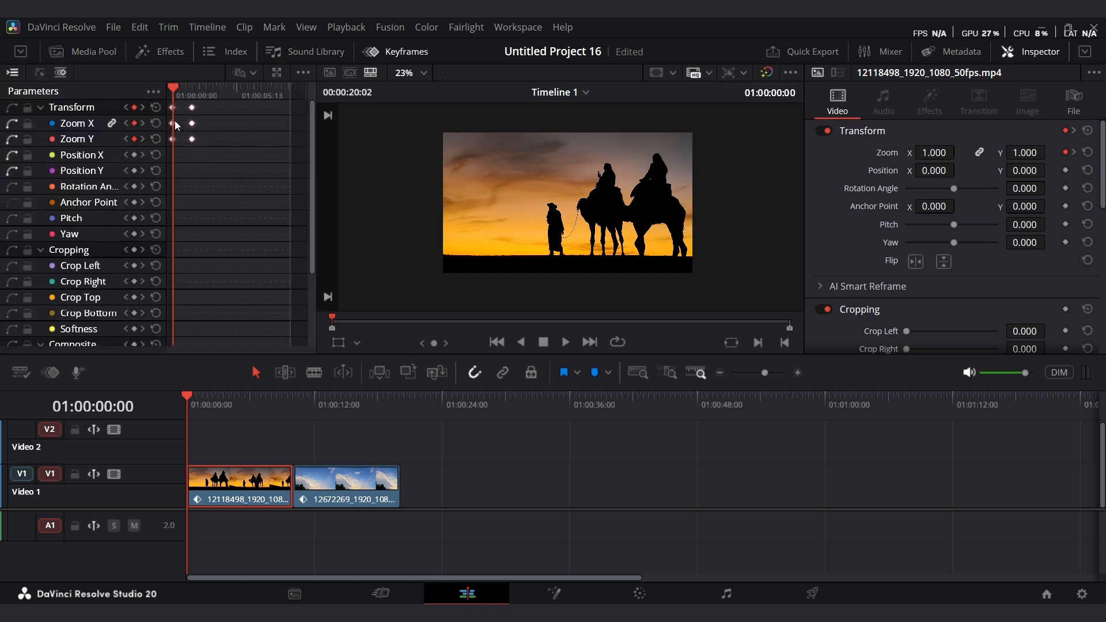
{"action": "left_click", "coordinate": [276, 72]}
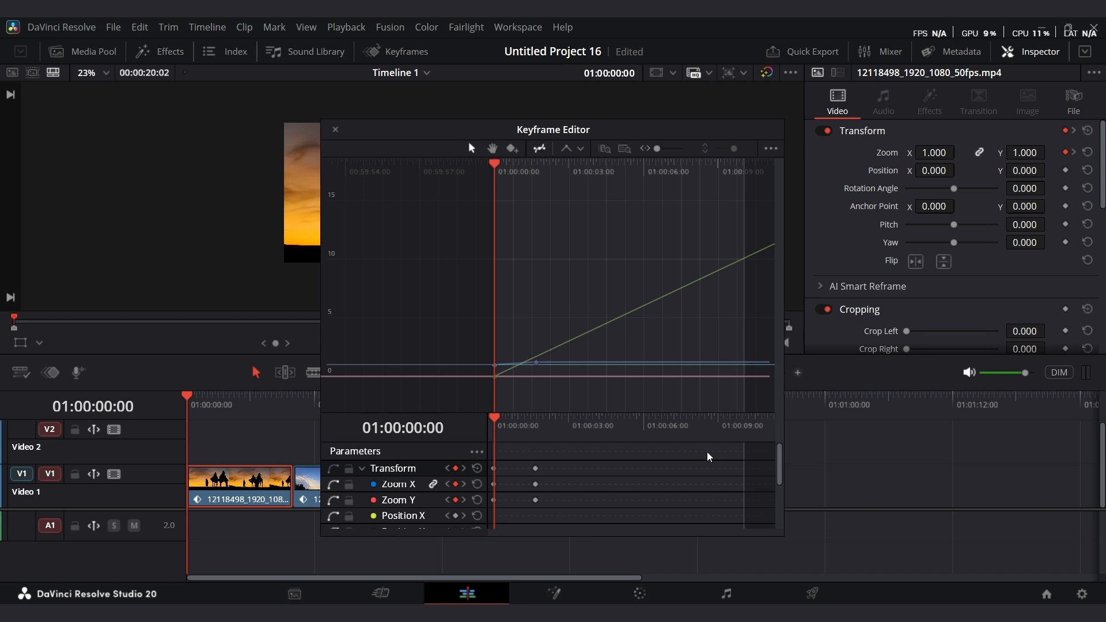
Close the Keyframe Editor, select the camel clip, and show its keyframe tray as curves under the timeline.
{"action": "left_click", "coordinate": [335, 129]}
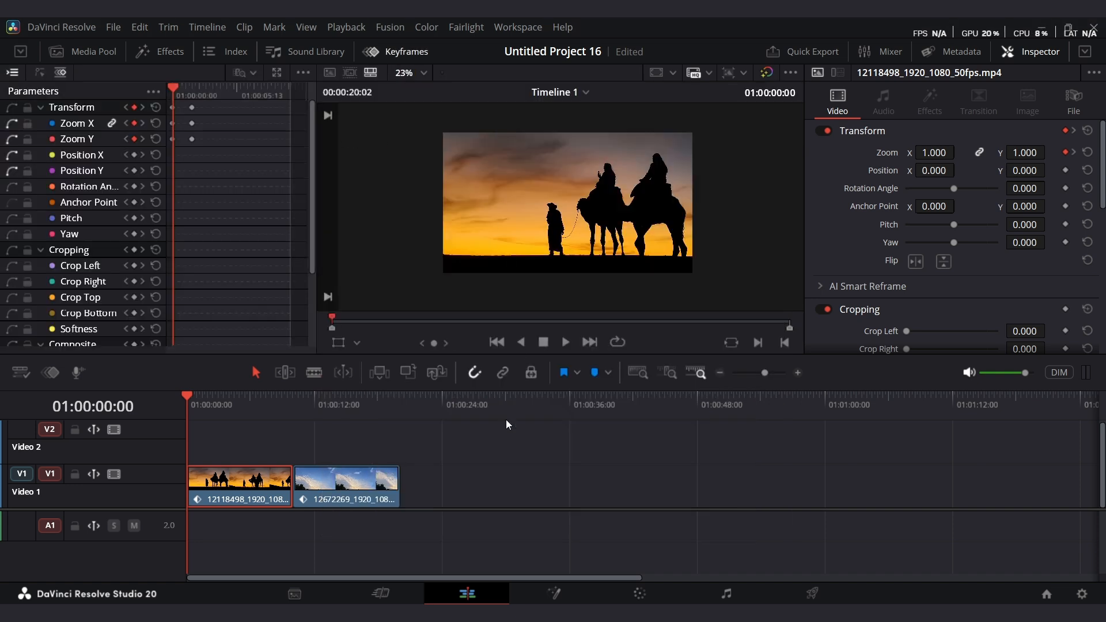
{"action": "left_click_drag", "start_coordinate": [498, 508], "coordinate": [488, 469]}
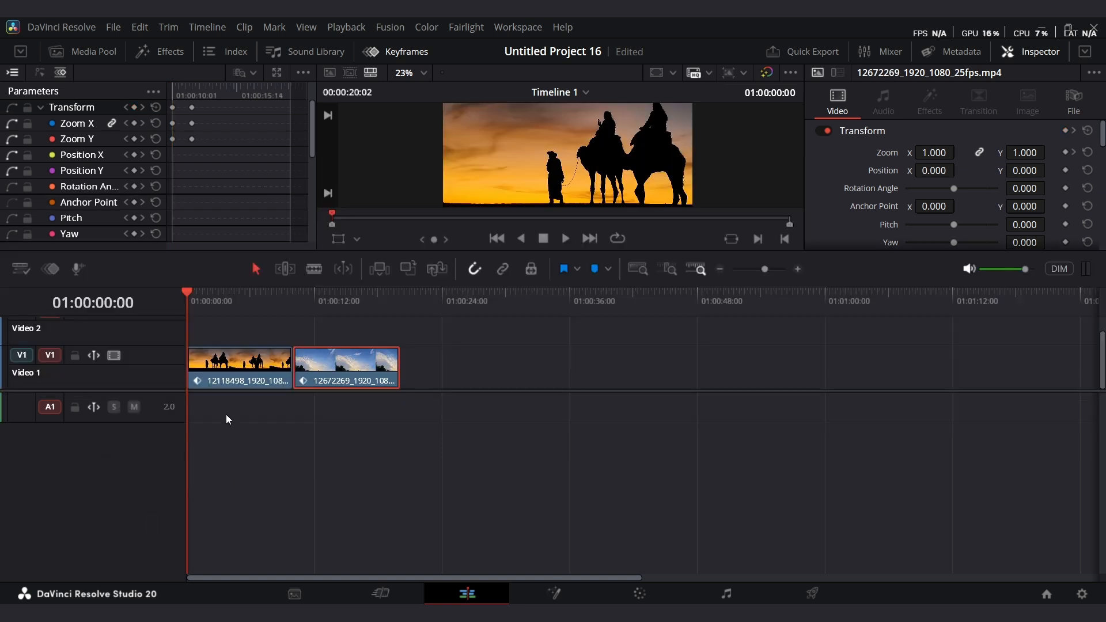
{"action": "left_click", "coordinate": [229, 379]}
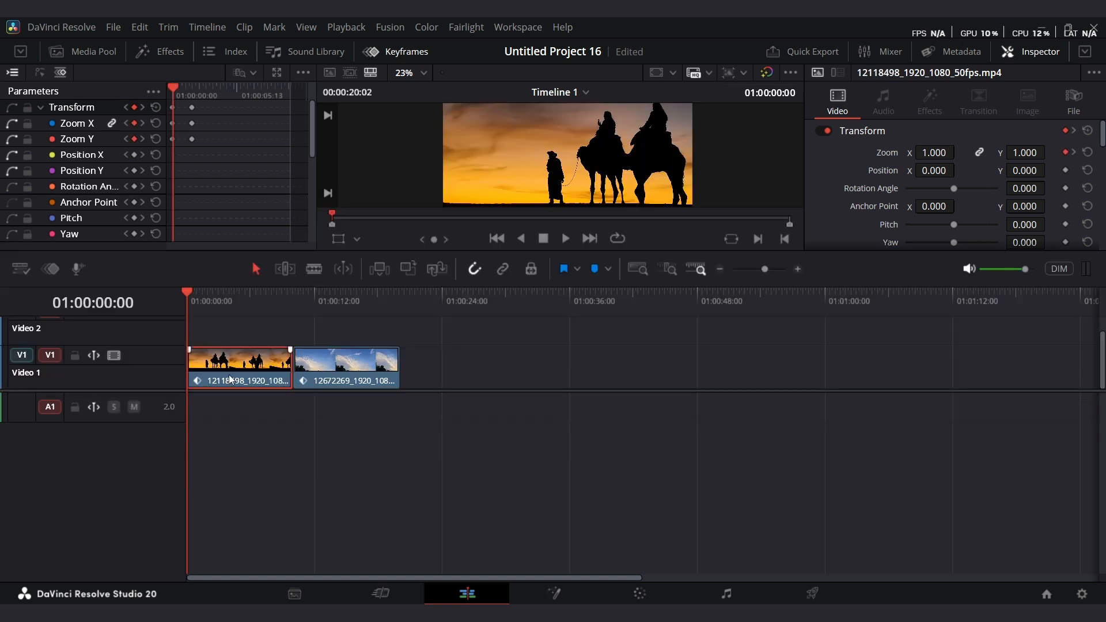
{"action": "key", "text": "ctrl+shift+c"}
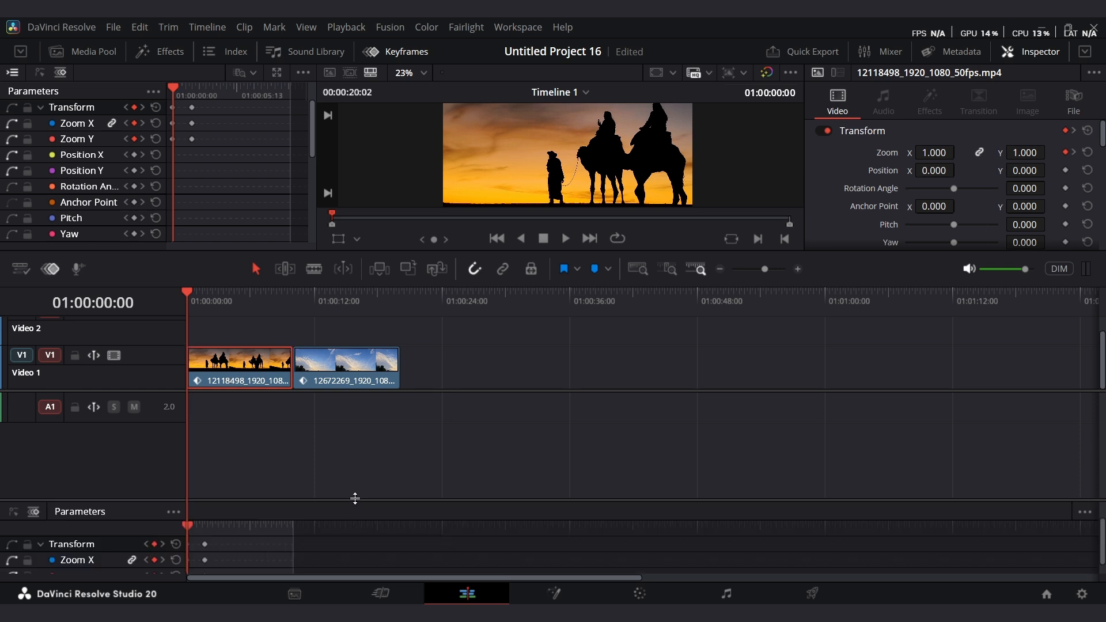
{"action": "left_click_drag", "start_coordinate": [353, 499], "coordinate": [357, 409]}
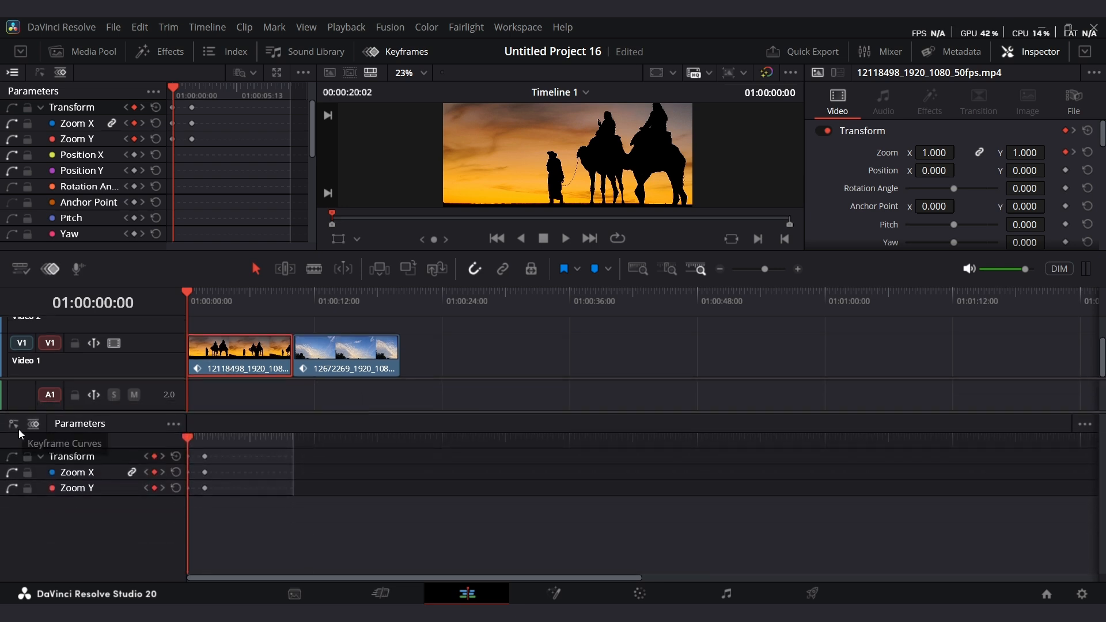
{"action": "left_click", "coordinate": [16, 427]}
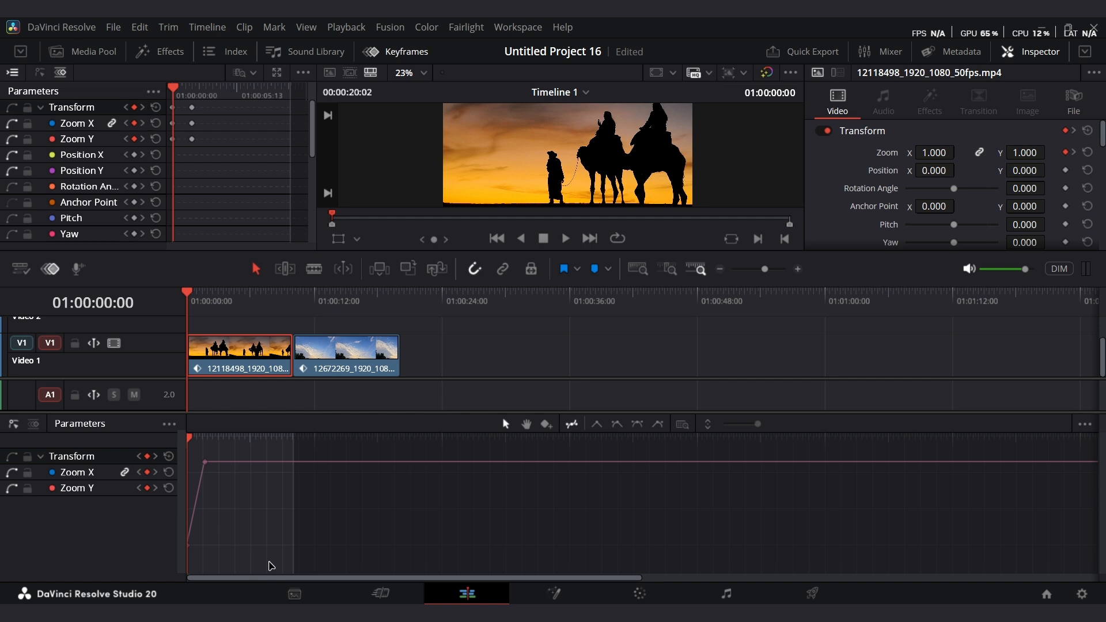
Apply an ease-out to the camel clip's zoom curve at its end keyframe.
{"action": "left_click_drag", "start_coordinate": [766, 271], "coordinate": [775, 271]}
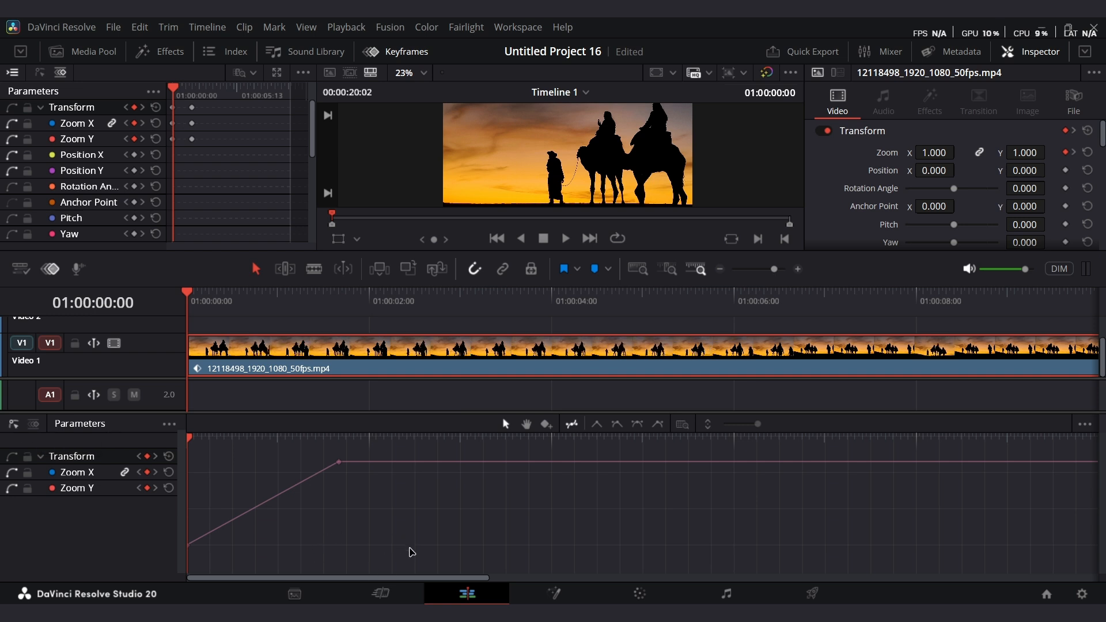
{"action": "left_click", "coordinate": [192, 542]}
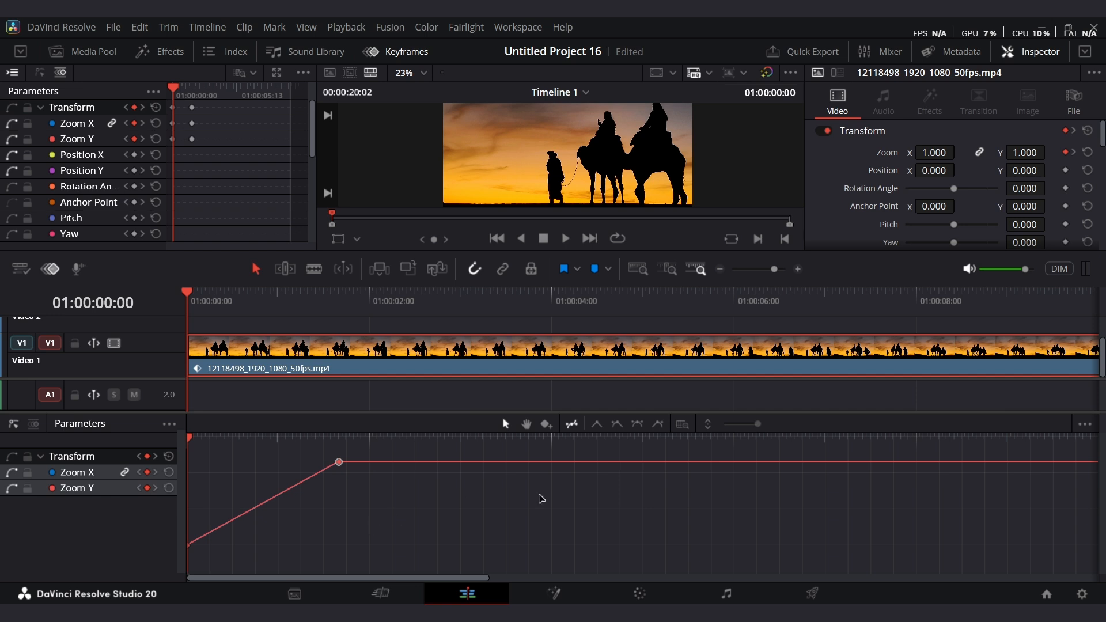
{"action": "left_click", "coordinate": [640, 427]}
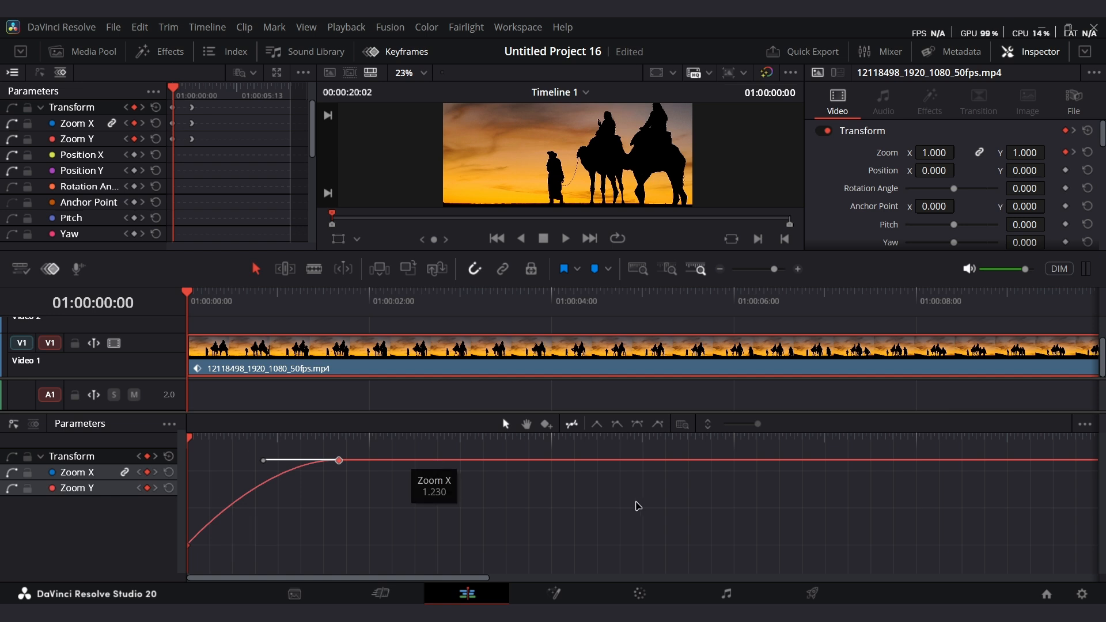
Play the eased zoom animation on the camel clip and return to the timeline start.
{"action": "key", "text": "space"}
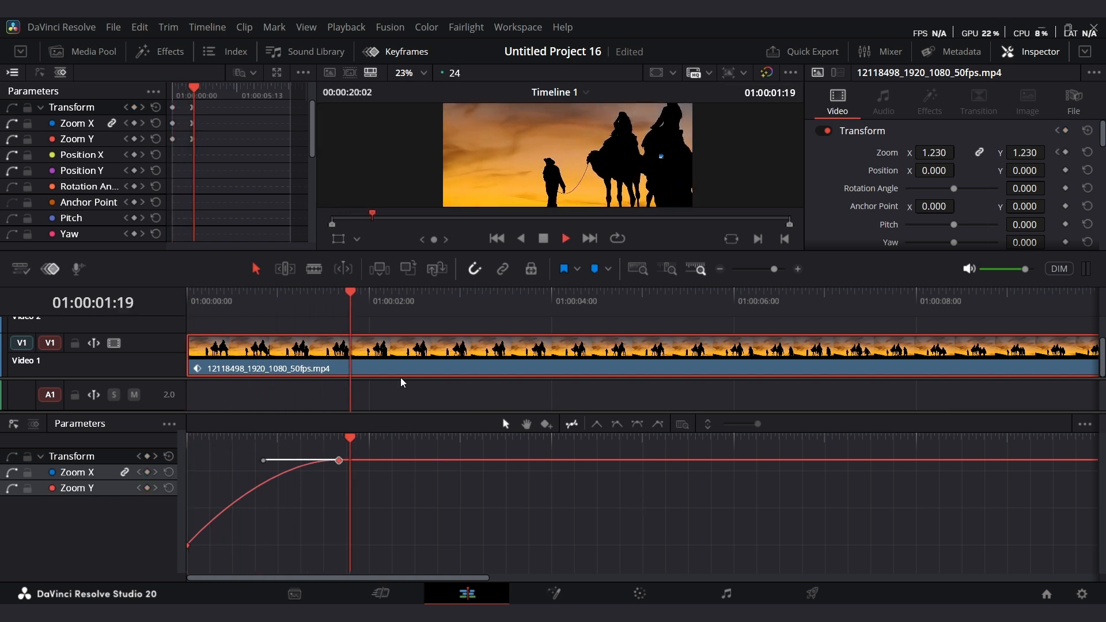
{"action": "key", "text": "space"}
{"action": "left_click", "coordinate": [188, 301]}
{"action": "key", "text": "space"}
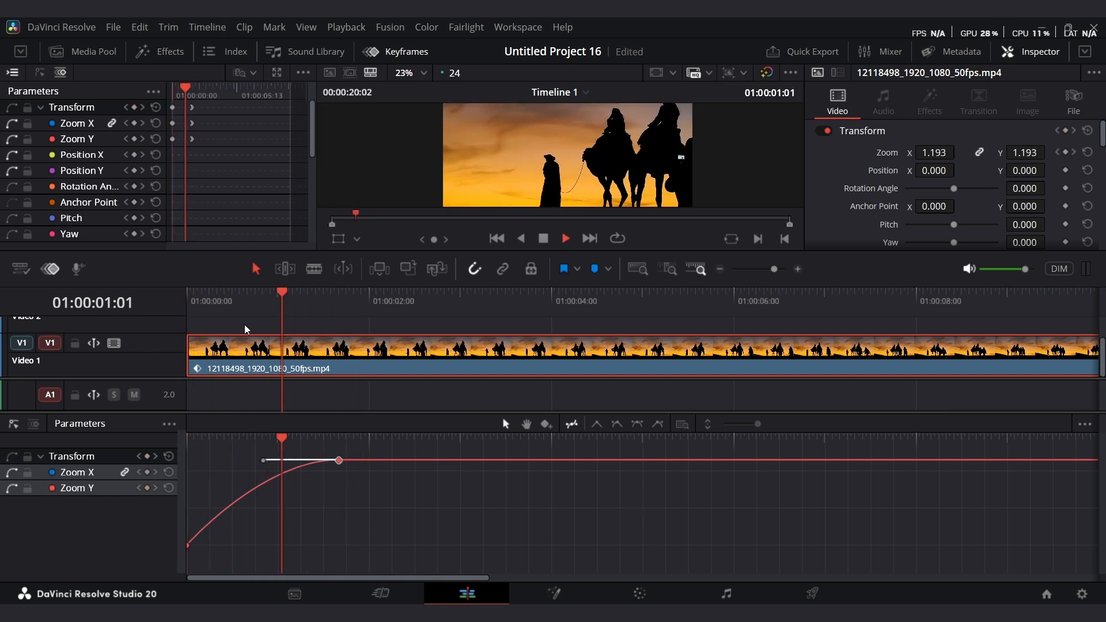
{"action": "key", "text": "space"}
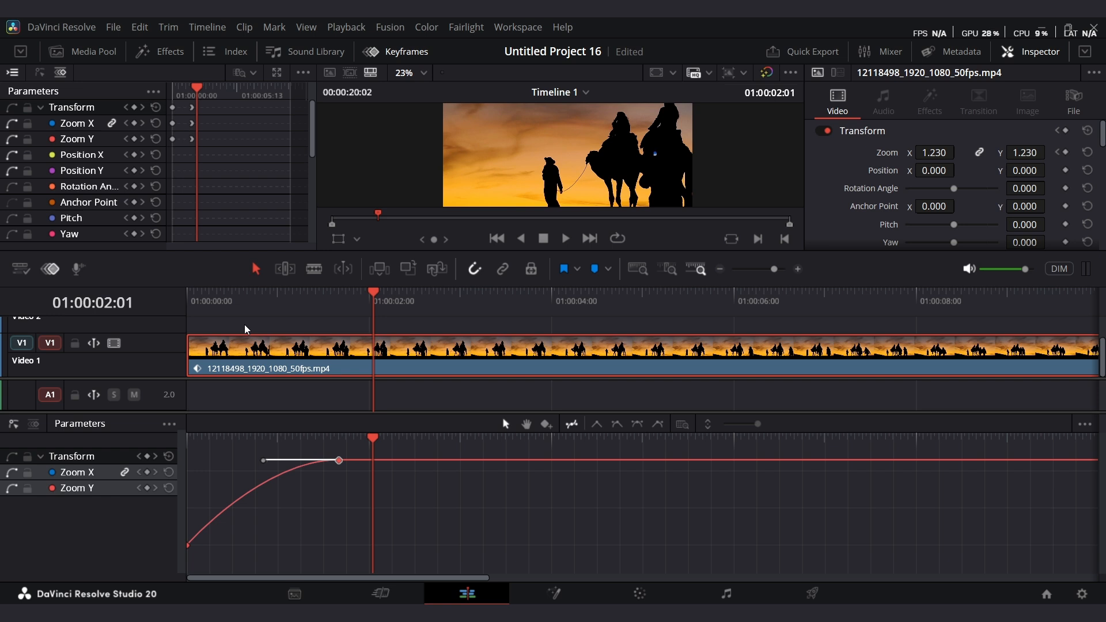
{"action": "scroll", "coordinate": [573, 388], "scroll_direction": "up", "scroll_amount": 2}
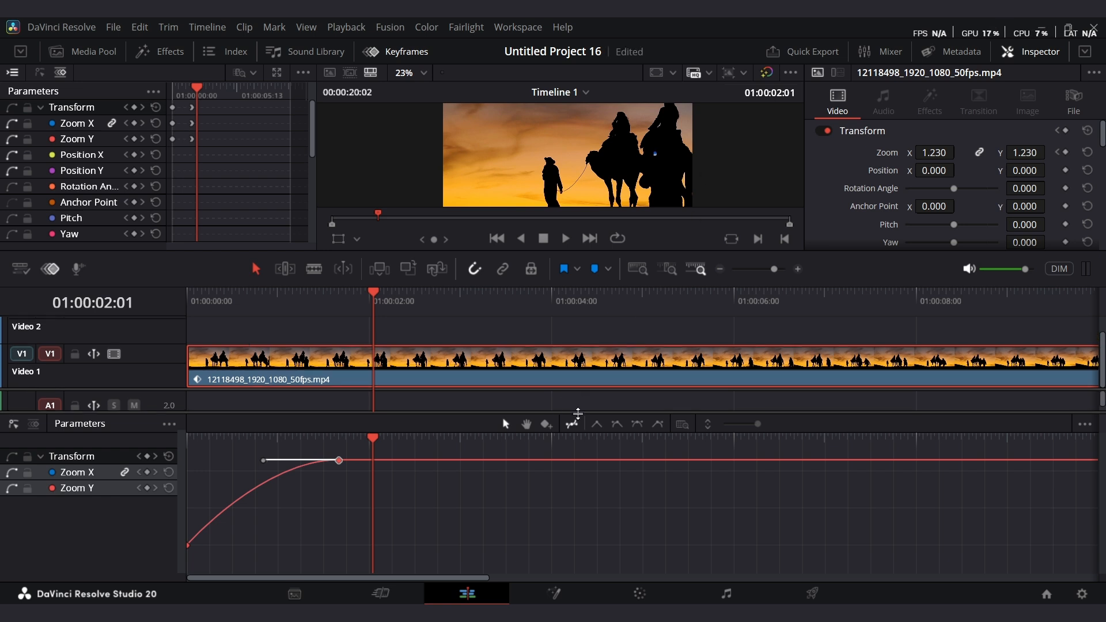
{"action": "key", "text": "Home"}
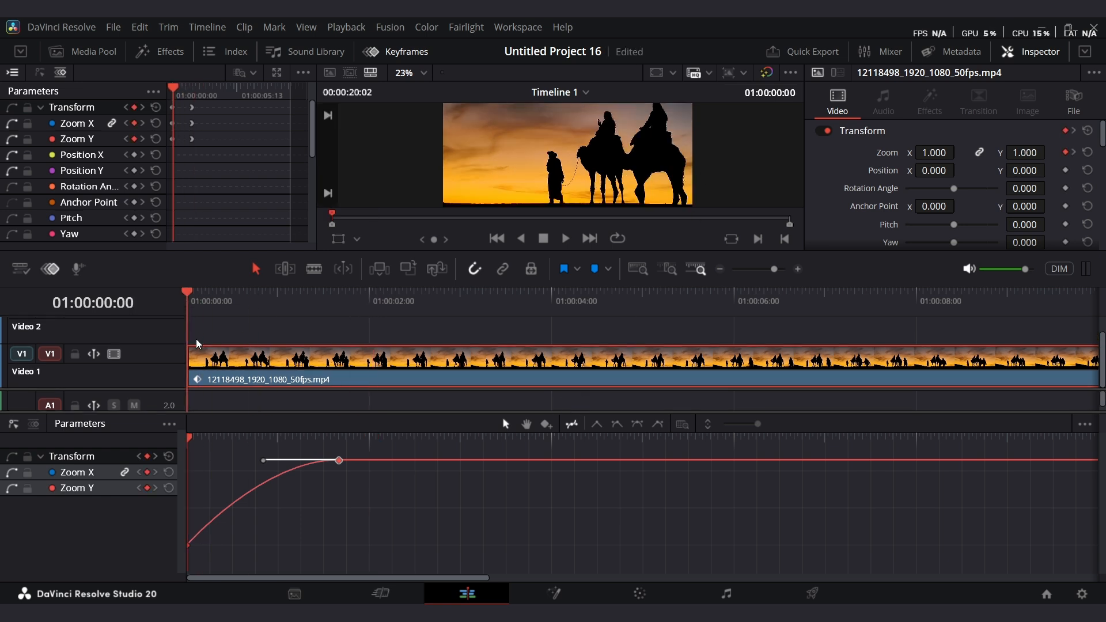
Look up the show timeline keyframe tray shortcut in Keyboard Customization, then close the dialog.
{"action": "left_click", "coordinate": [76, 28]}
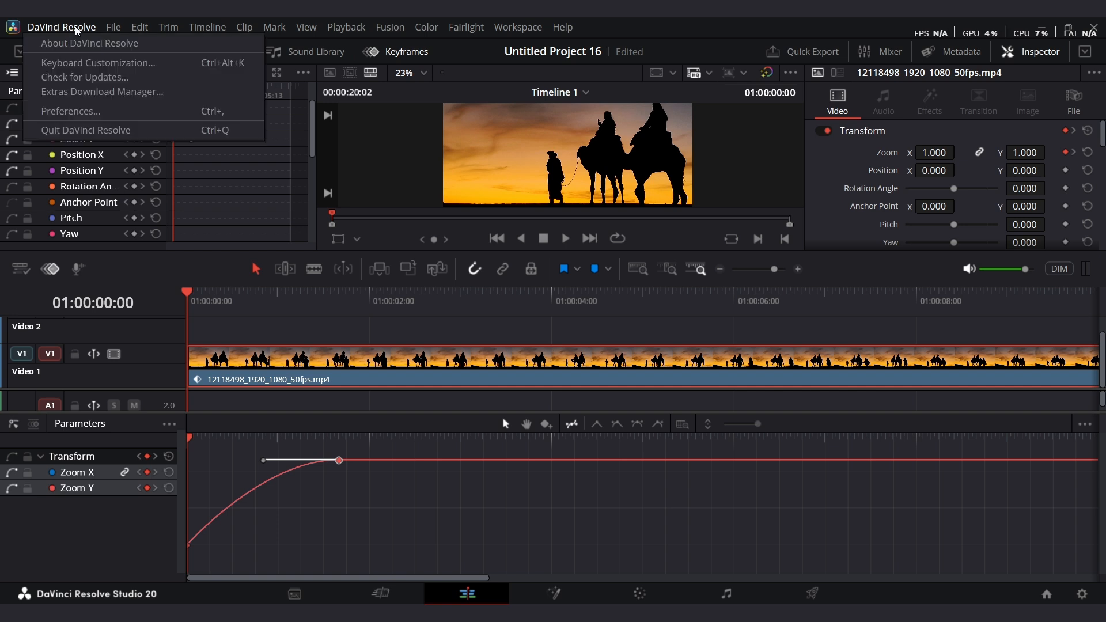
{"action": "left_click", "coordinate": [78, 67]}
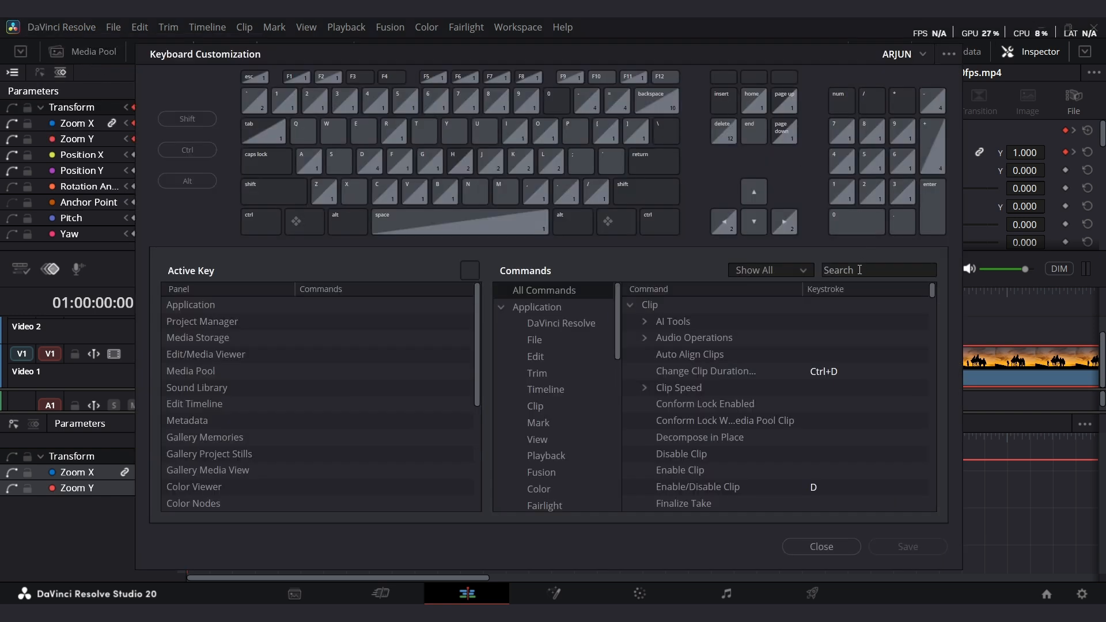
{"action": "left_click", "coordinate": [859, 270]}
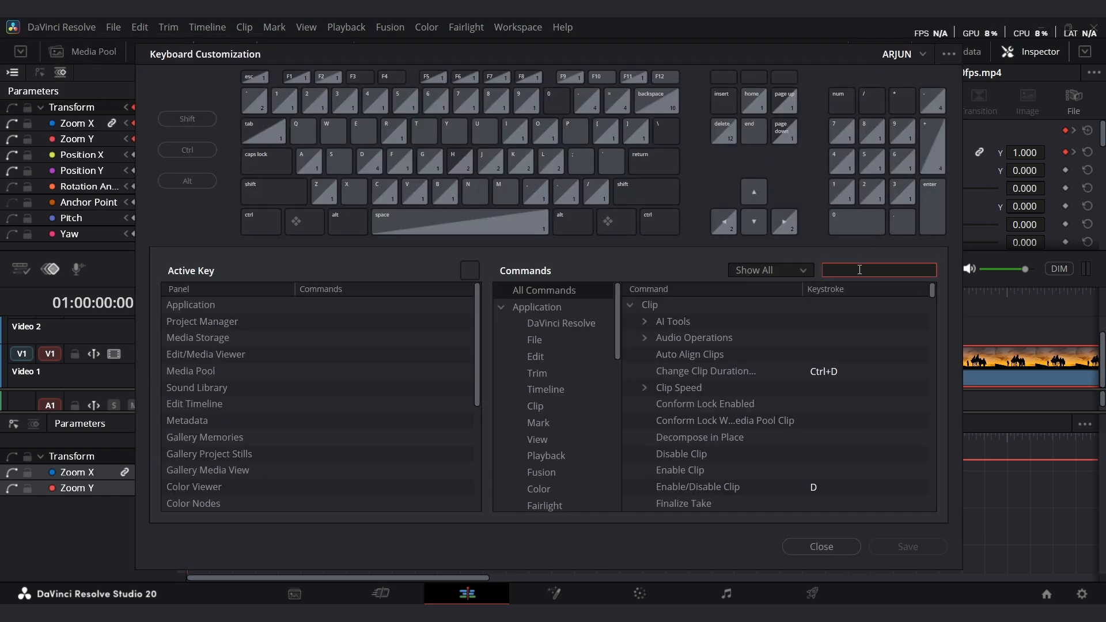
{"action": "type", "text": "show timeline"}
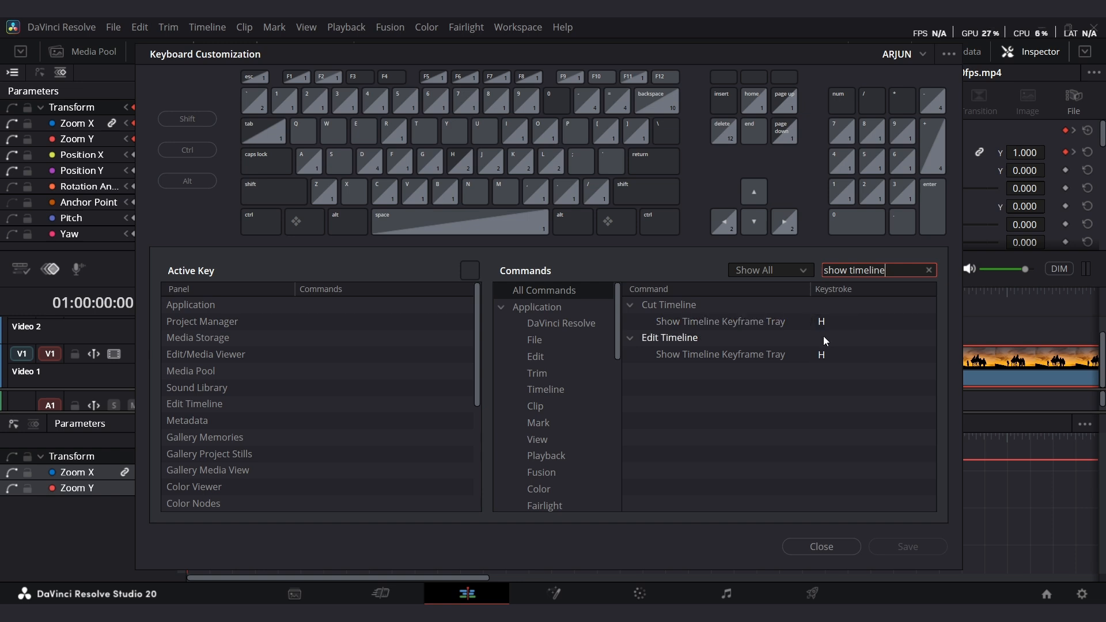
{"action": "left_click", "coordinate": [821, 546]}
Open the Effects library and hide the timeline keyframe tray.
{"action": "key", "text": "space"}
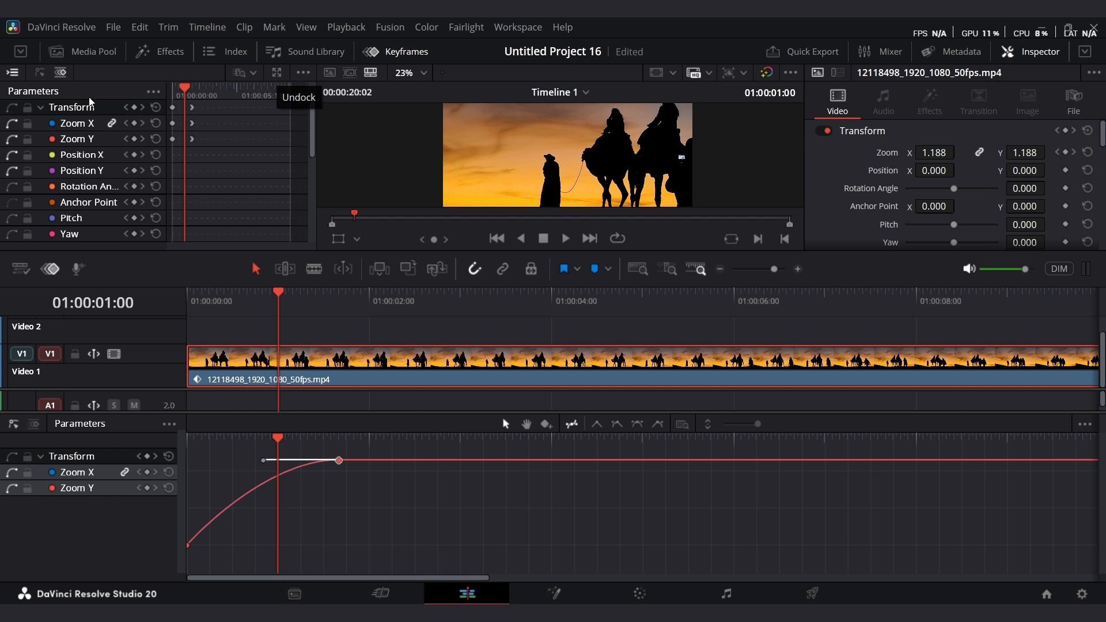
{"action": "left_click", "coordinate": [170, 53]}
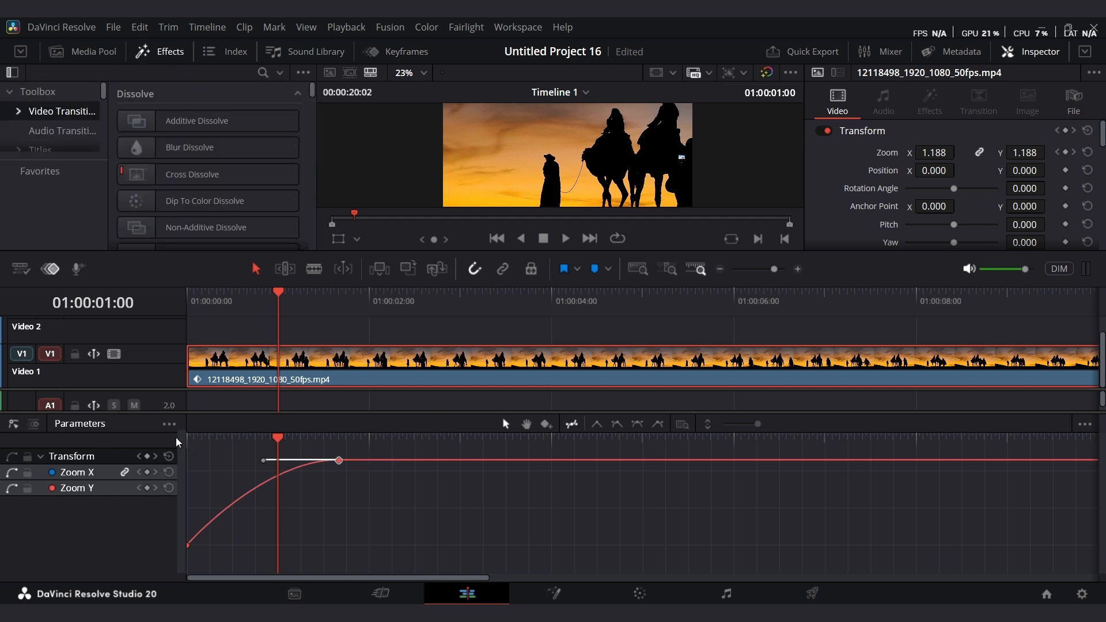
{"action": "key", "text": "shift+c"}
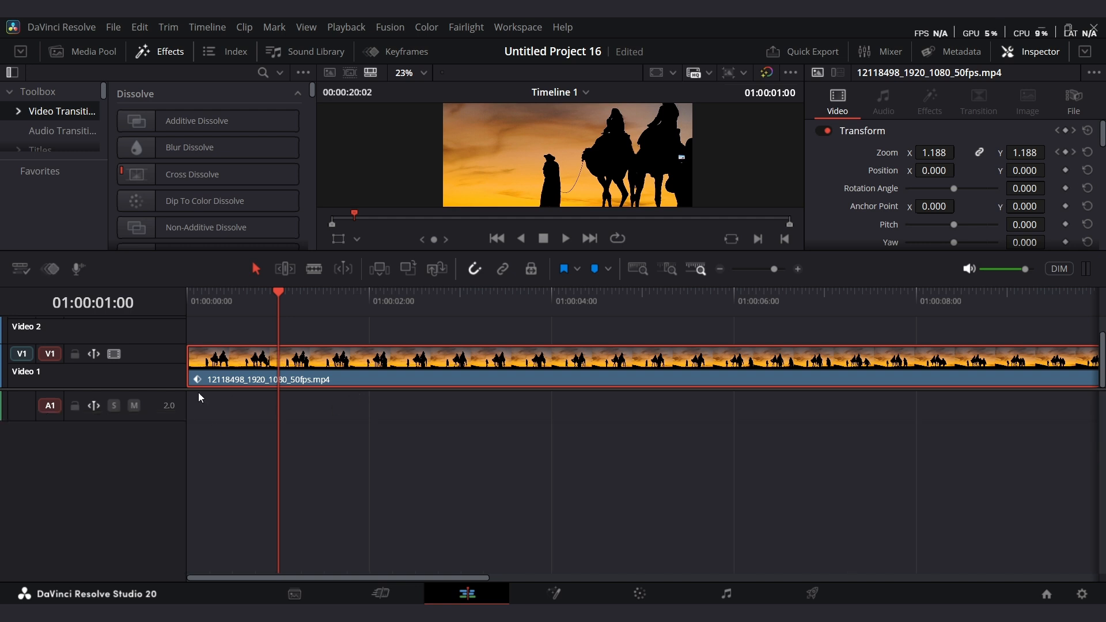
{"action": "scroll", "coordinate": [199, 392], "scroll_direction": "up", "scroll_amount": 3}
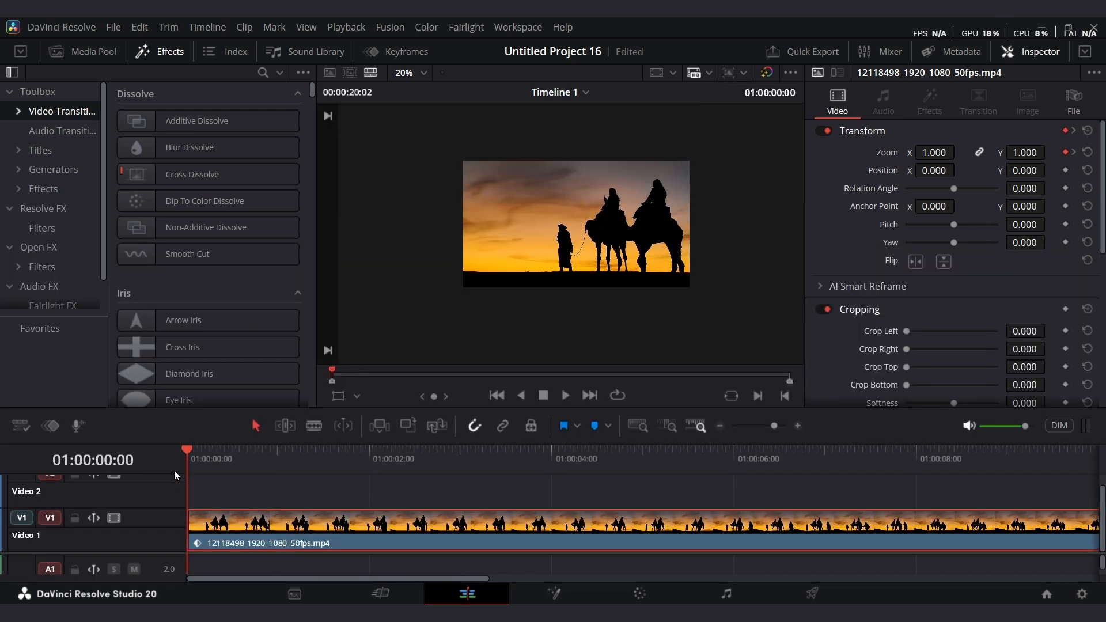
Try setting the rotation angle to 8 during playback and undo the change.
{"action": "key", "text": "space"}
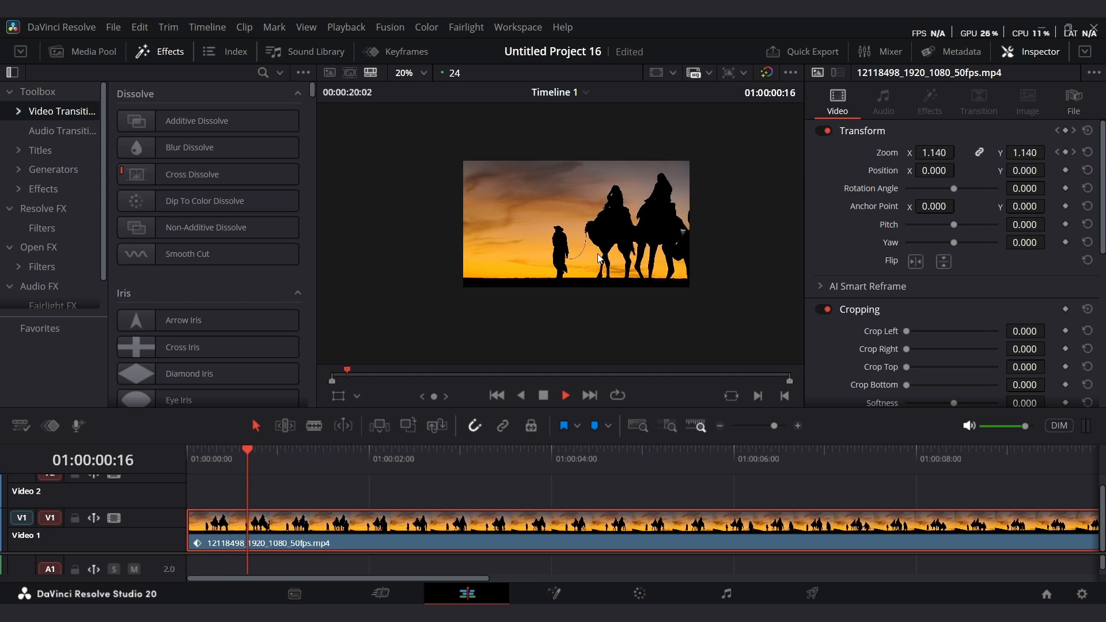
{"action": "key", "text": "space"}
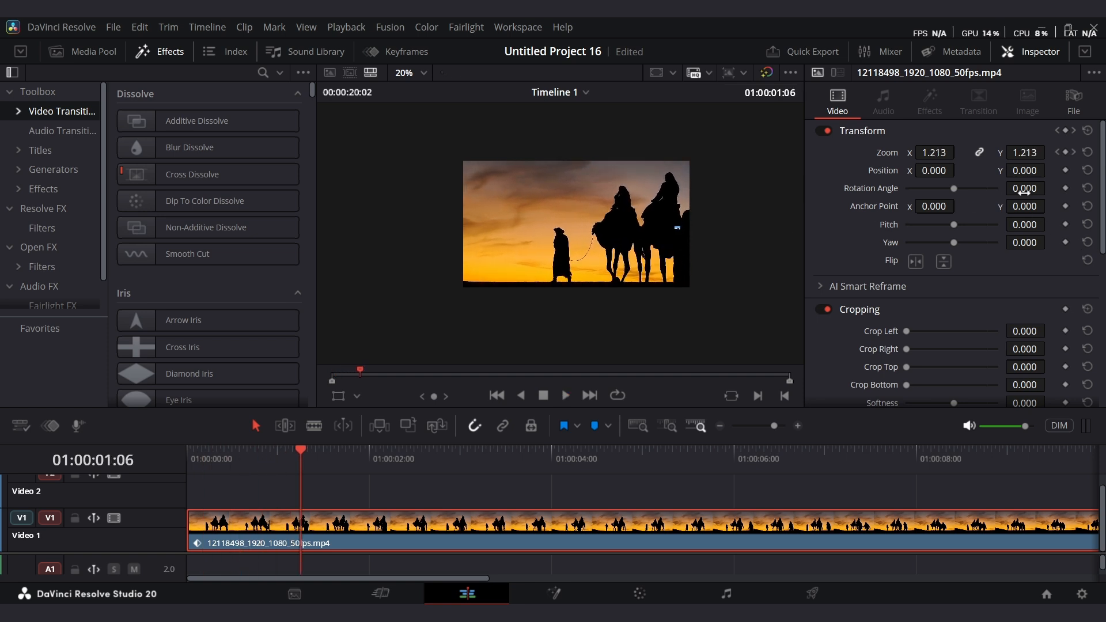
{"action": "left_click_drag", "start_coordinate": [1023, 191], "coordinate": [1026, 199]}
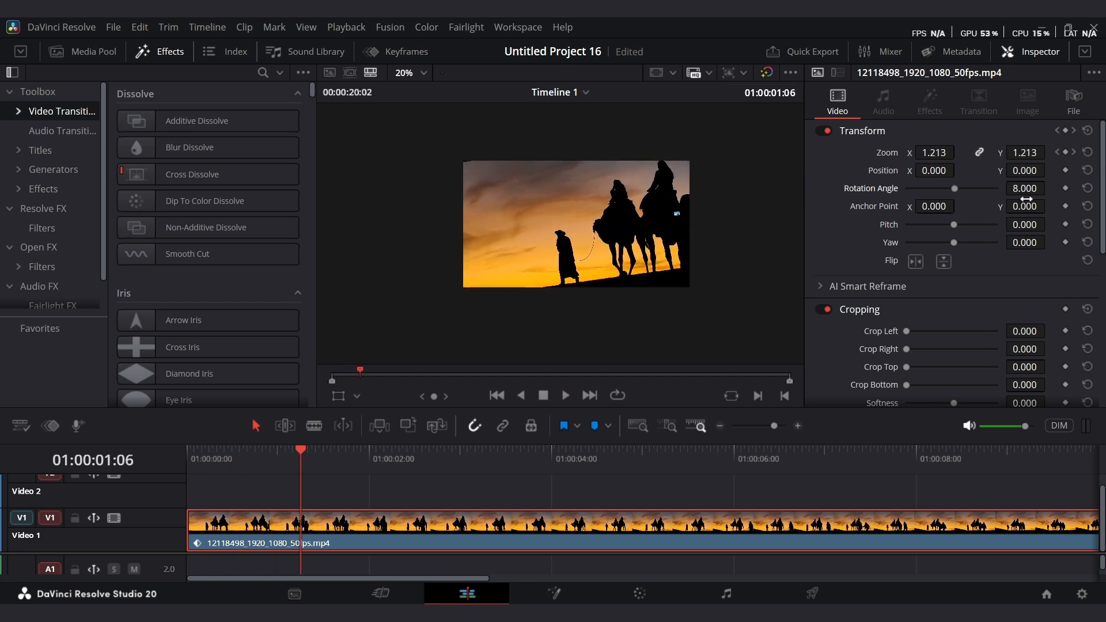
{"action": "key", "text": "ctrl+z"}
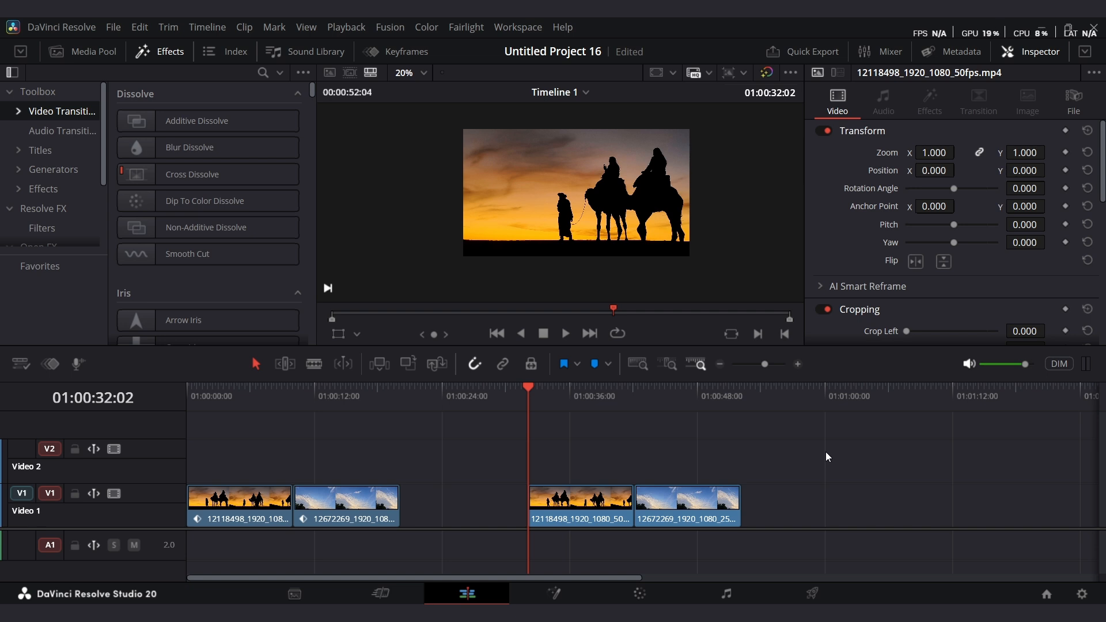
Play the timeline from the start.
{"action": "left_click_drag", "start_coordinate": [527, 395], "coordinate": [98, 448]}
{"action": "key", "text": "space"}
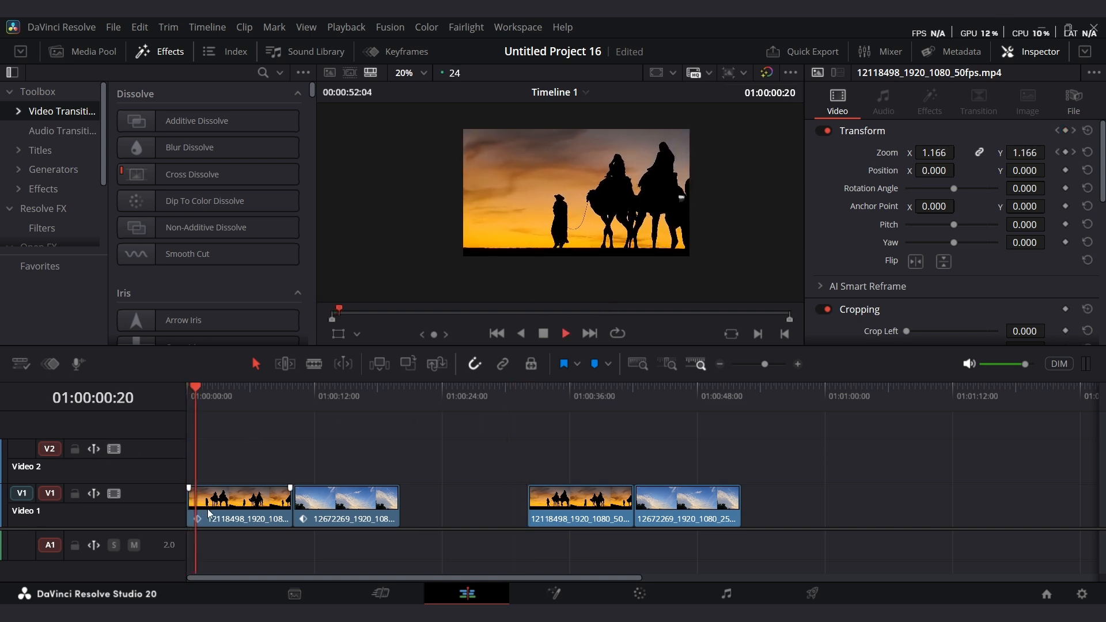
{"action": "key", "text": "space"}
Apply a Gaussian Blur to the camel clip through the search command.
{"action": "left_click", "coordinate": [222, 510]}
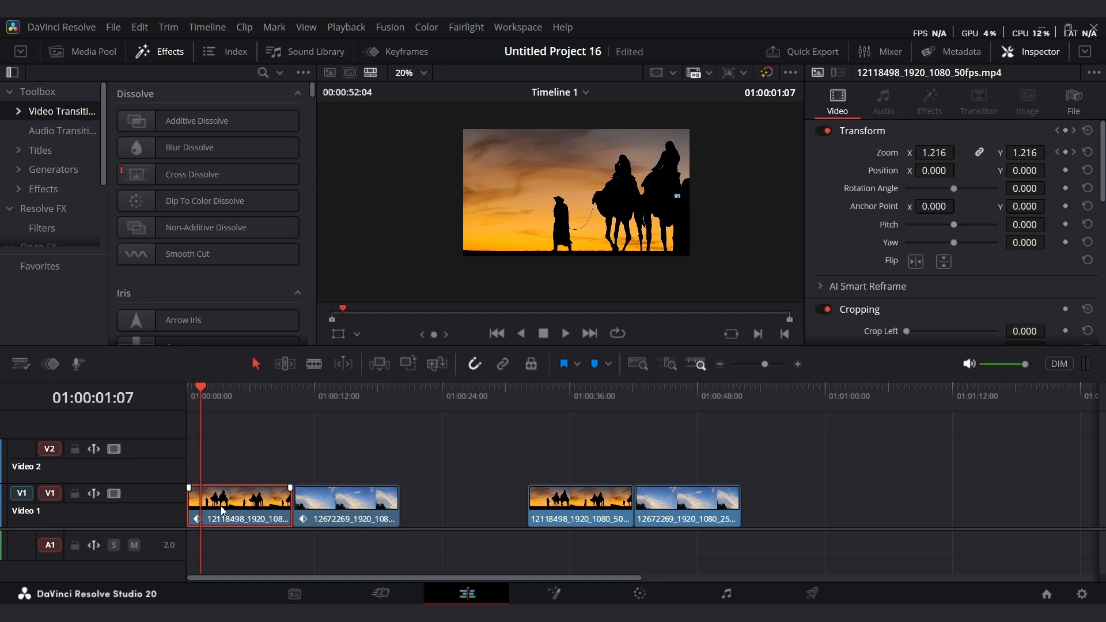
{"action": "key", "text": "shift+space"}
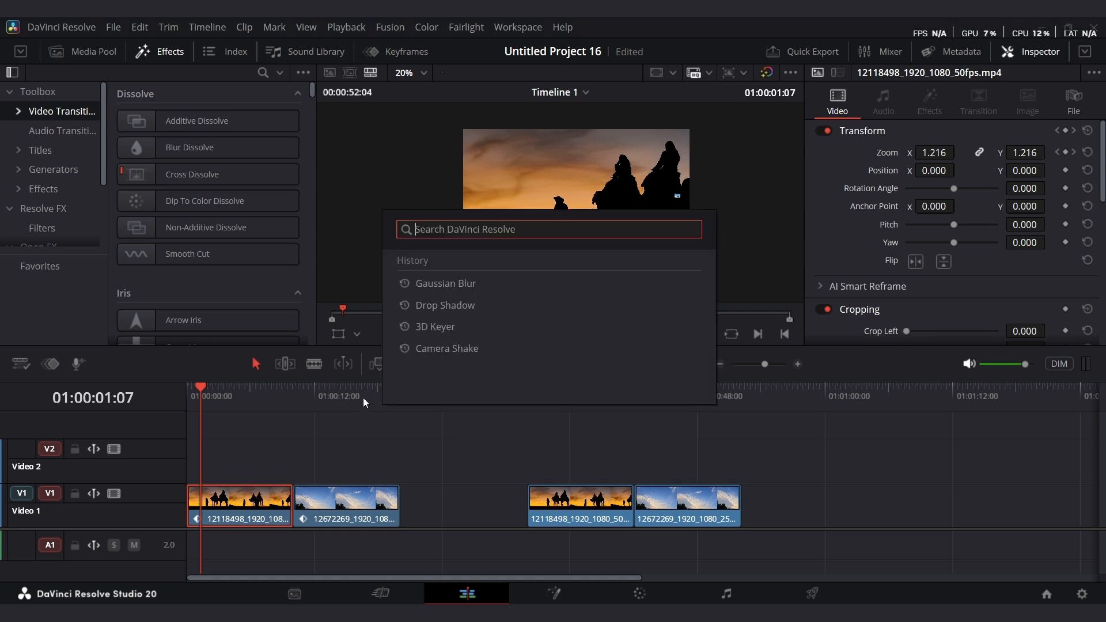
{"action": "type", "text": "gaf"}
{"action": "key", "text": "BackSpace"}
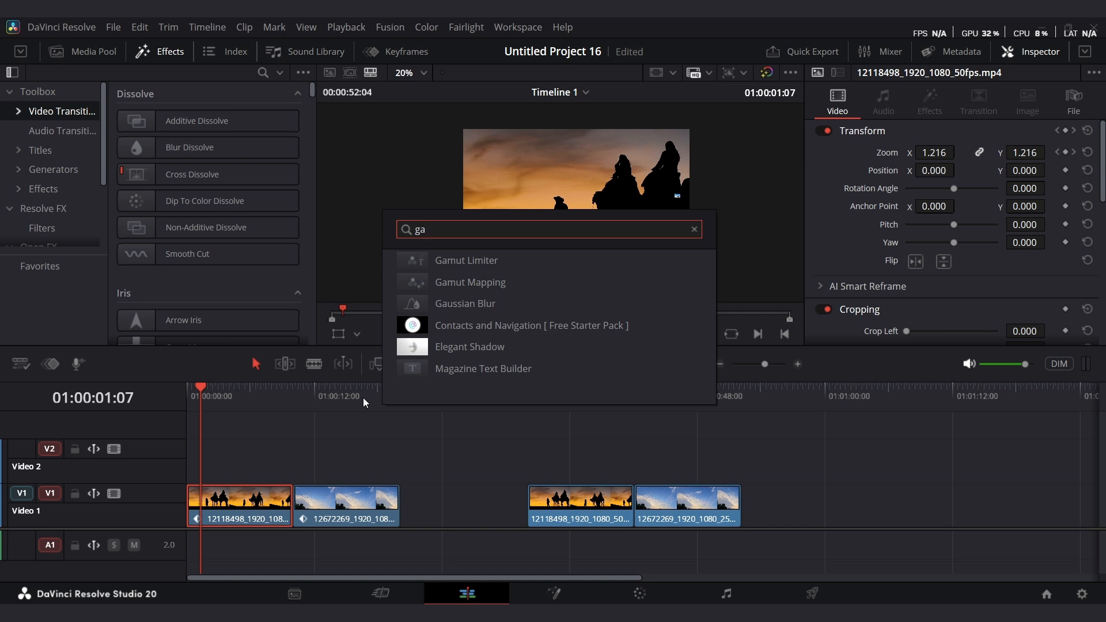
{"action": "left_click", "coordinate": [483, 303]}
Scrub across both clips, select the sky clip, and undo the Gaussian Blur.
{"action": "left_click", "coordinate": [248, 396]}
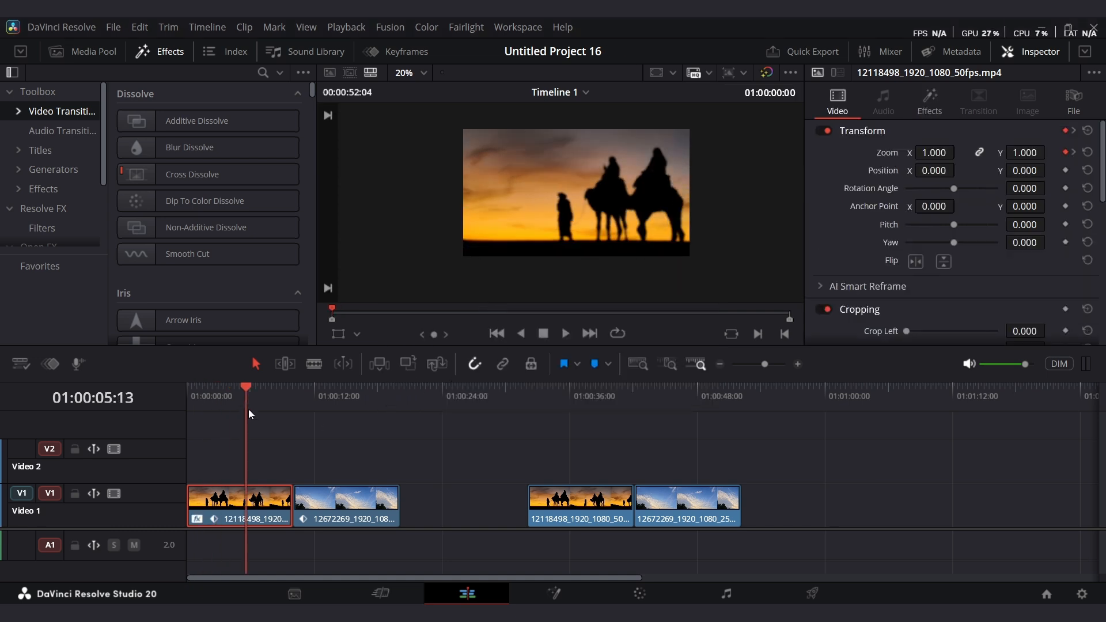
{"action": "left_click_drag", "start_coordinate": [248, 413], "coordinate": [320, 415]}
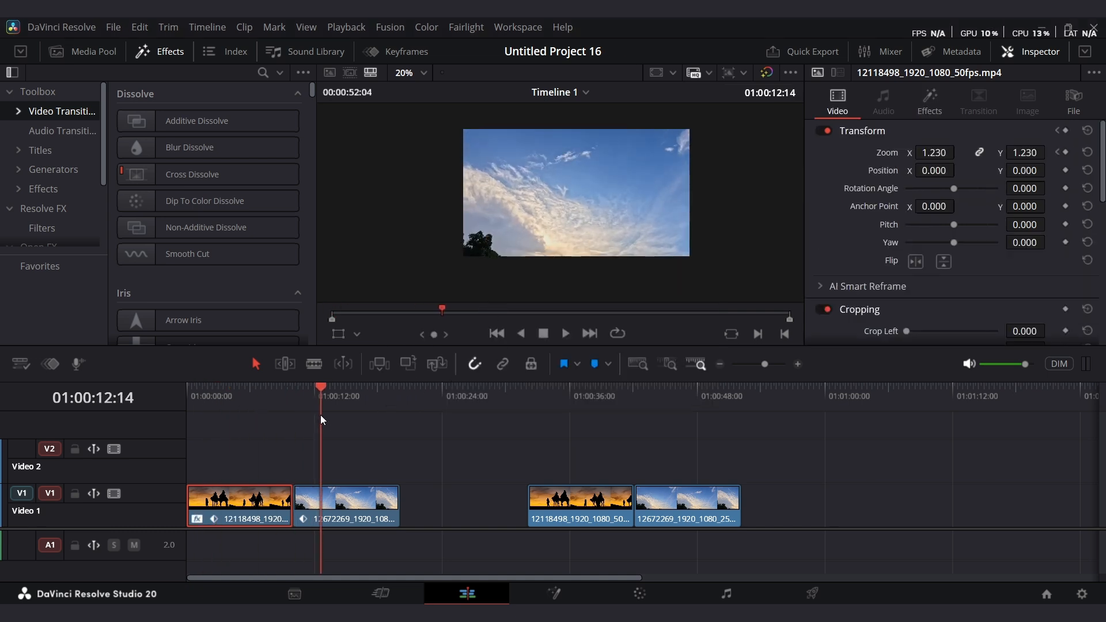
{"action": "left_click", "coordinate": [341, 511]}
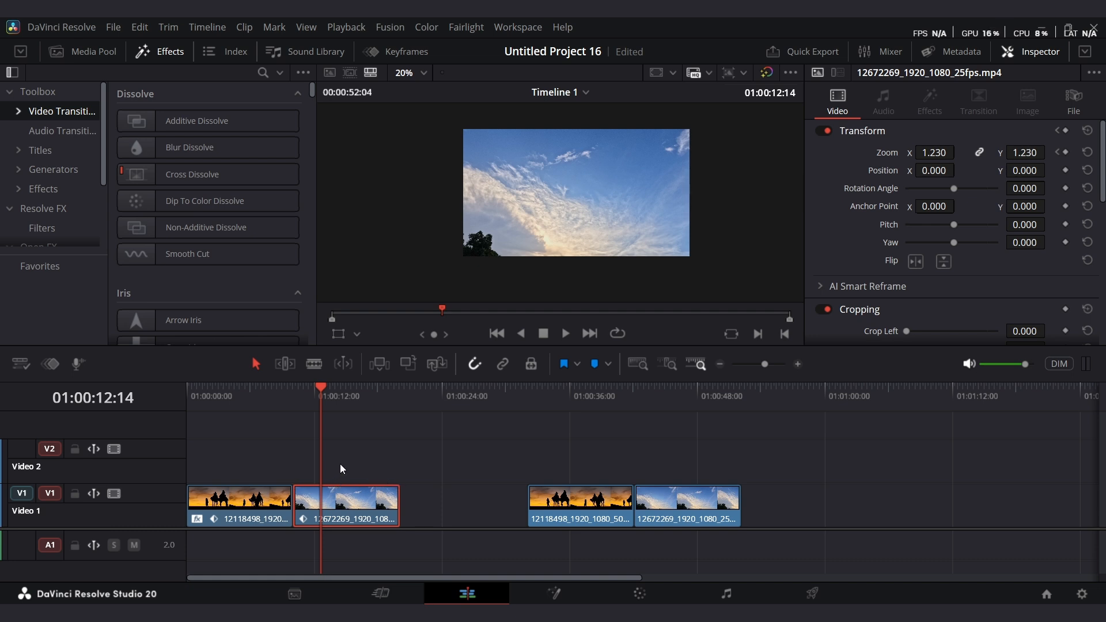
{"action": "key", "text": "ctrl+z"}
Return to the timeline start and open the Effects category of the effects library.
{"action": "left_click", "coordinate": [185, 408]}
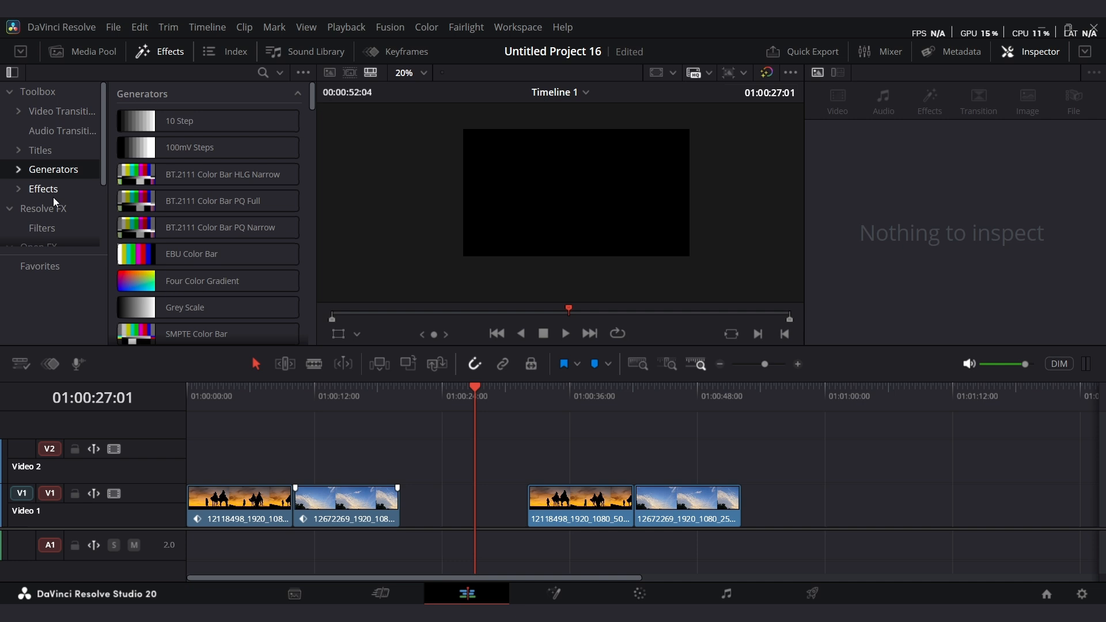
{"action": "left_click", "coordinate": [54, 191]}
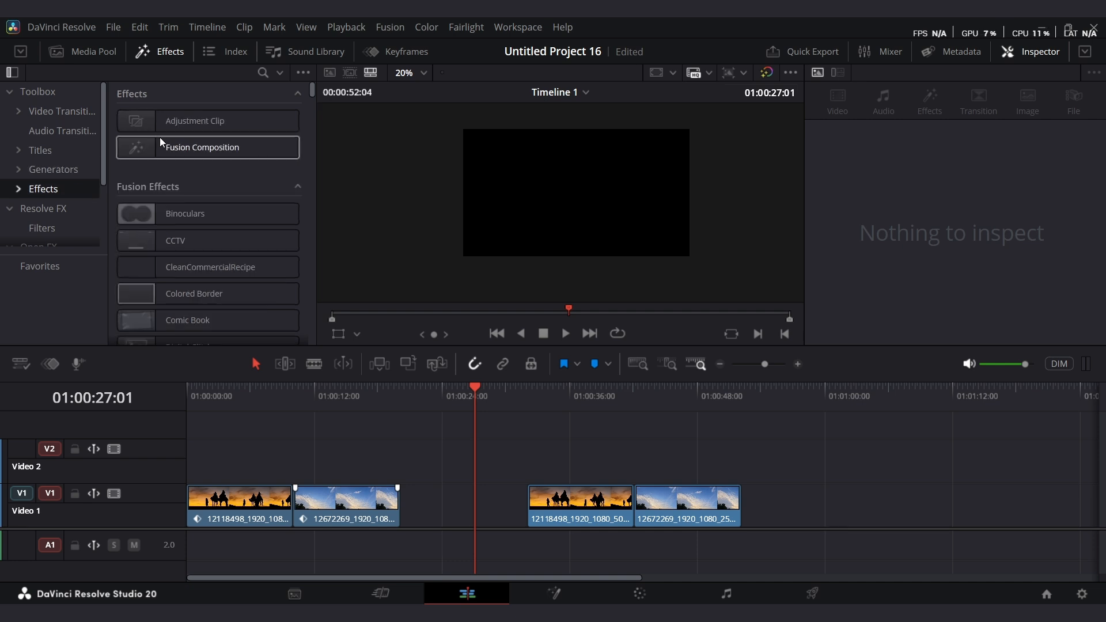
Add an Adjustment Clip to Video 2 above the second camel clip and extend its end.
{"action": "left_click_drag", "start_coordinate": [216, 124], "coordinate": [535, 466]}
{"action": "left_click", "coordinate": [526, 409]}
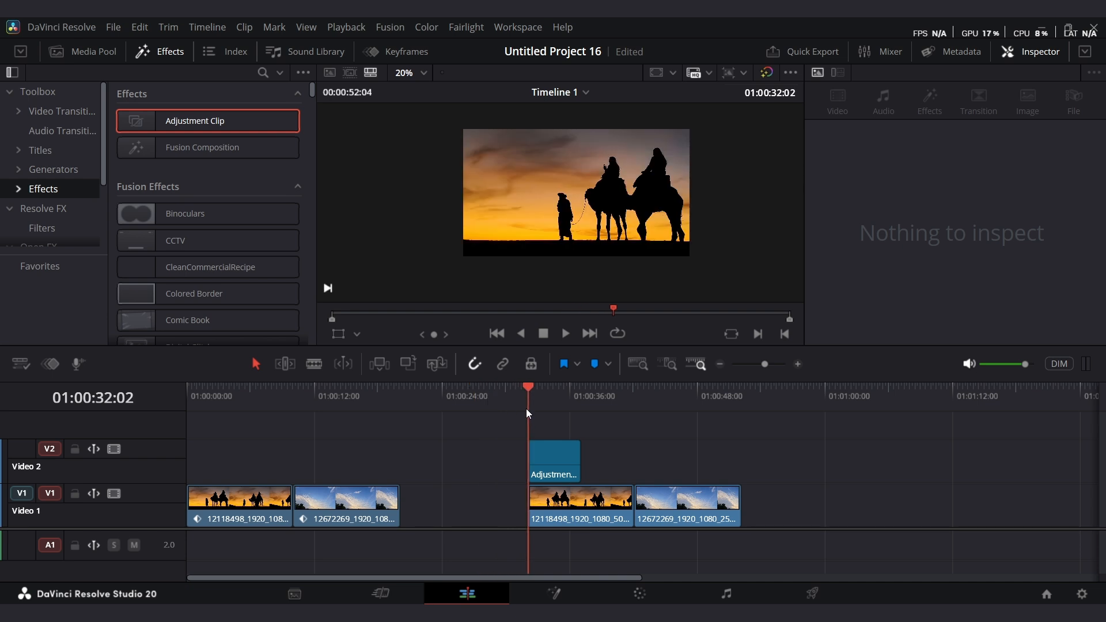
{"action": "left_click_drag", "start_coordinate": [762, 367], "coordinate": [765, 365]}
{"action": "left_click_drag", "start_coordinate": [725, 460], "coordinate": [813, 461]}
{"action": "left_click_drag", "start_coordinate": [766, 366], "coordinate": [763, 367]}
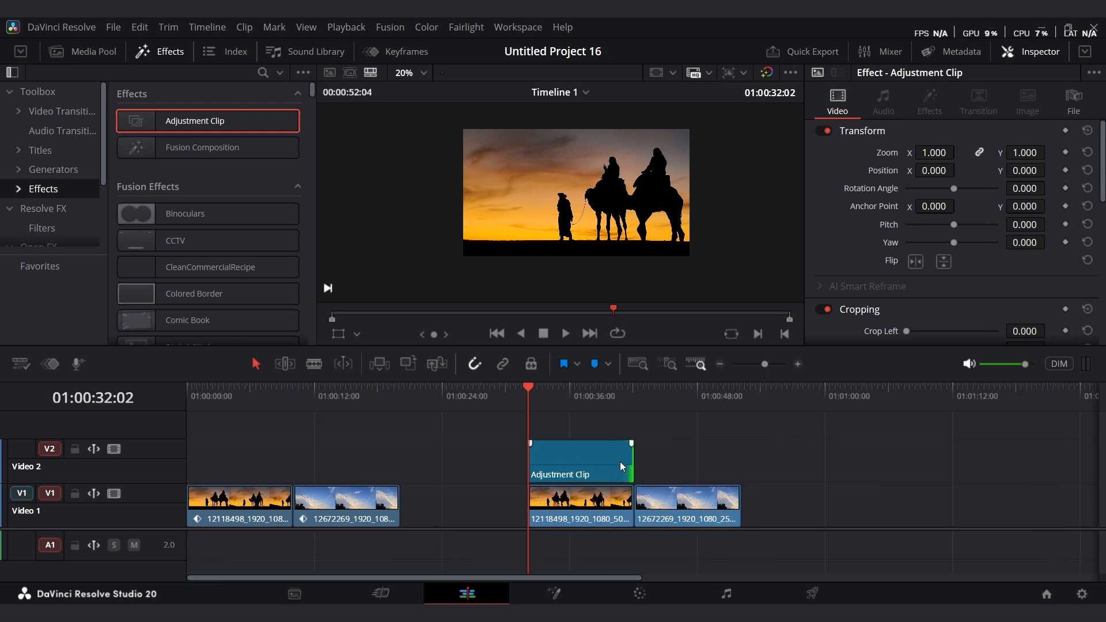
{"action": "mouse_move", "coordinate": [633, 461]}
{"action": "left_mouse_down"}
{"action": "mouse_move", "coordinate": [740, 461]}
{"action": "mouse_move", "coordinate": [632, 467]}
{"action": "left_mouse_up"}
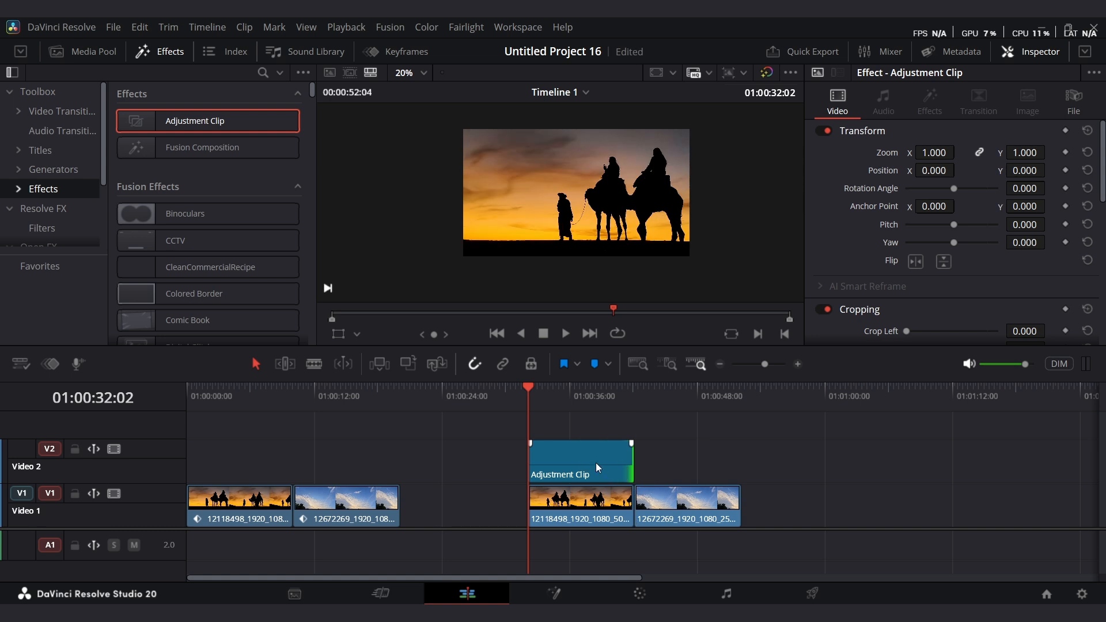
Apply a Gaussian Blur to the adjustment clip through the search command.
{"action": "key", "text": "shift+space"}
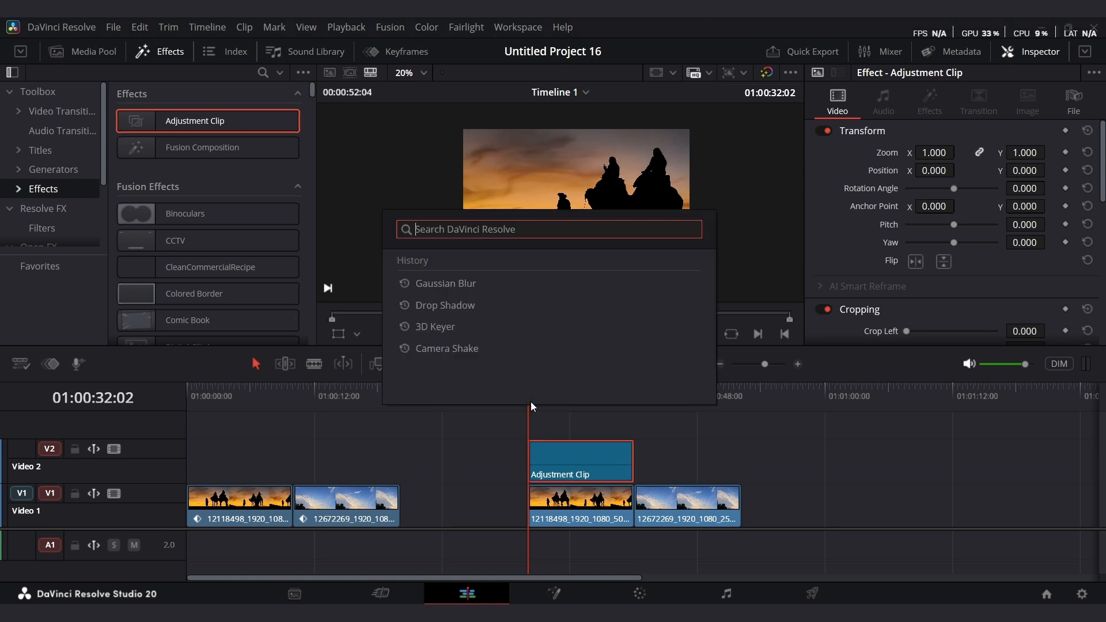
{"action": "left_click", "coordinate": [486, 282]}
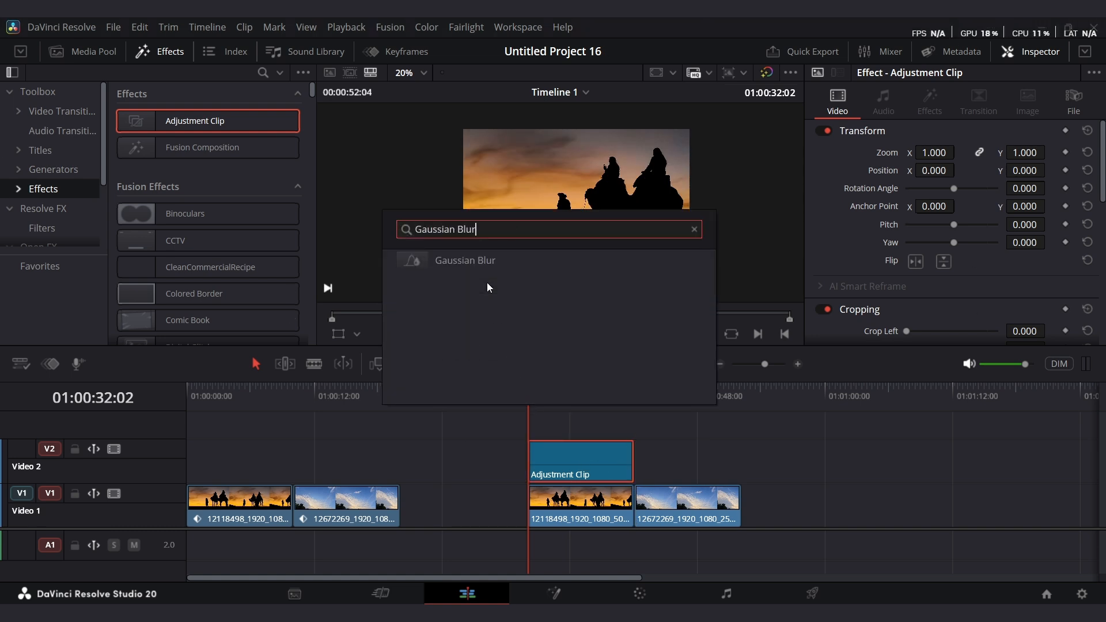
{"action": "left_click", "coordinate": [497, 268]}
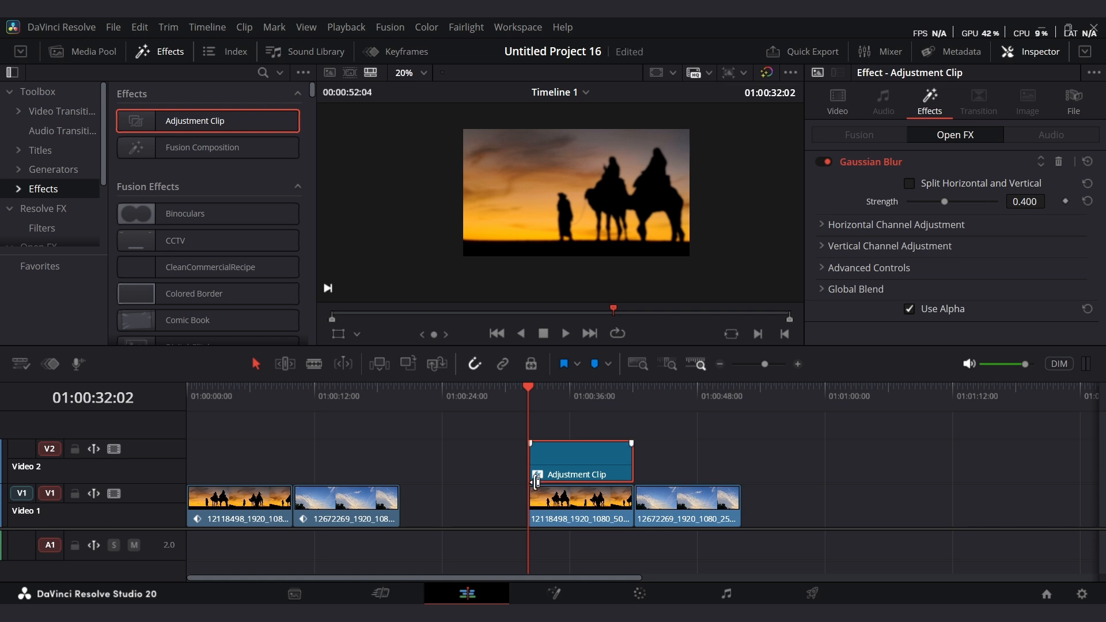
Trim the adjustment clip's start later and preview the blurred section.
{"action": "left_click_drag", "start_coordinate": [531, 455], "coordinate": [568, 452]}
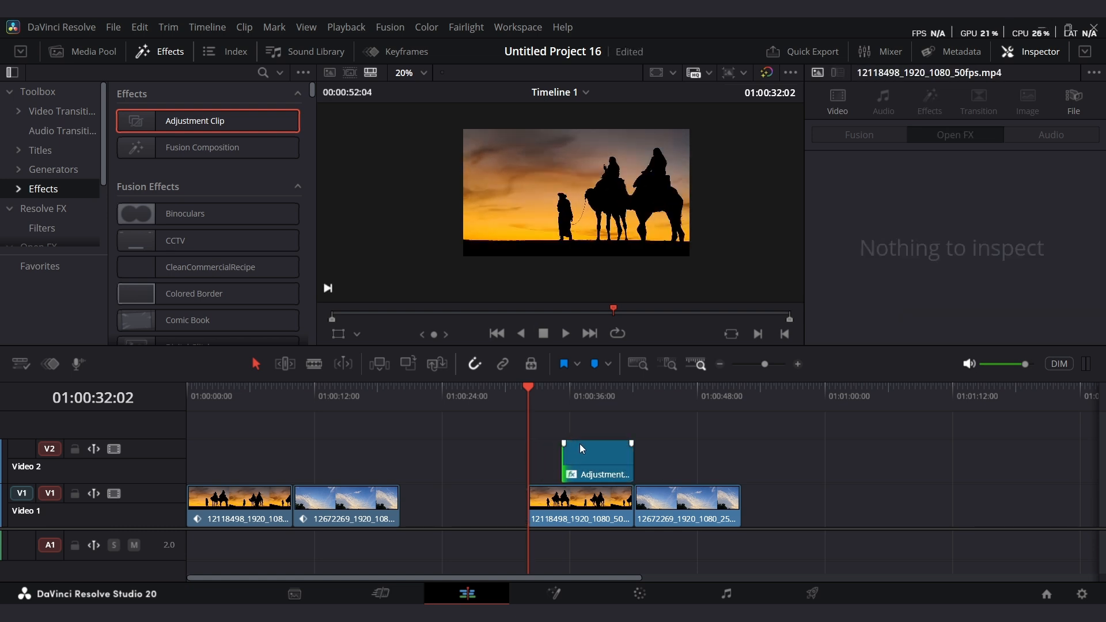
{"action": "key", "text": "space"}
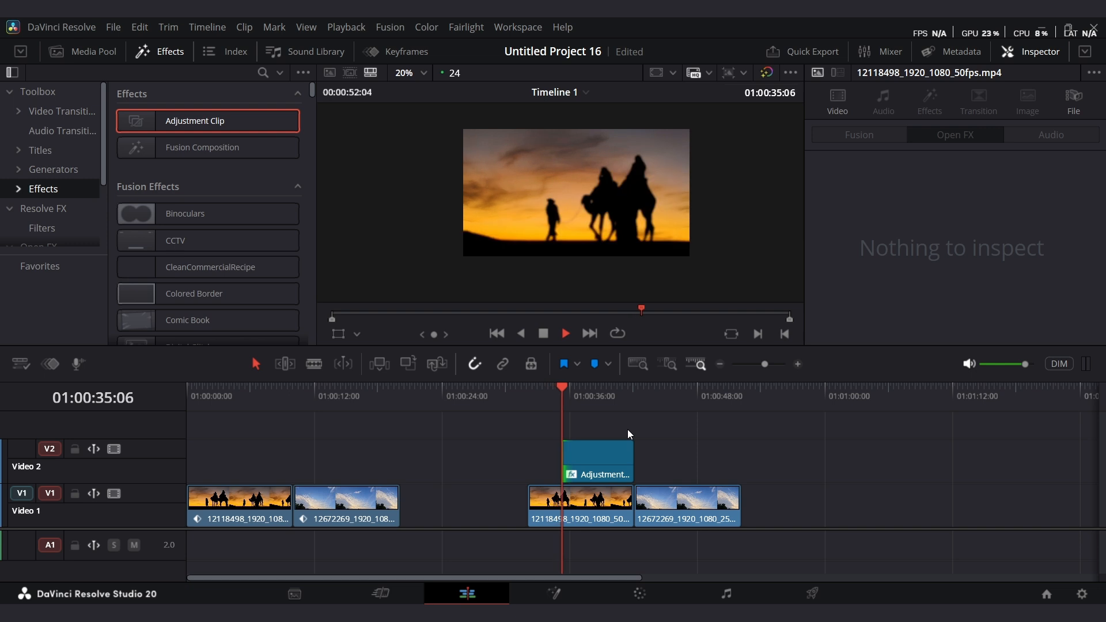
{"action": "key", "text": "space"}
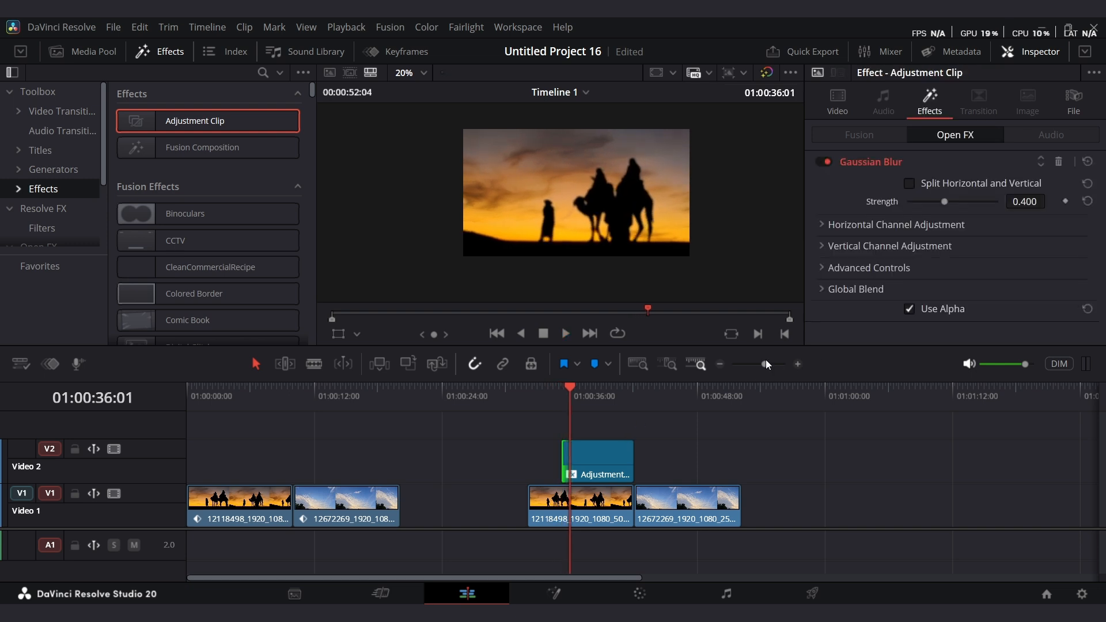
Keyframe the Gaussian Blur strength at 0.400, then set it to 0.000 about a second earlier.
{"action": "left_click_drag", "start_coordinate": [765, 361], "coordinate": [770, 361]}
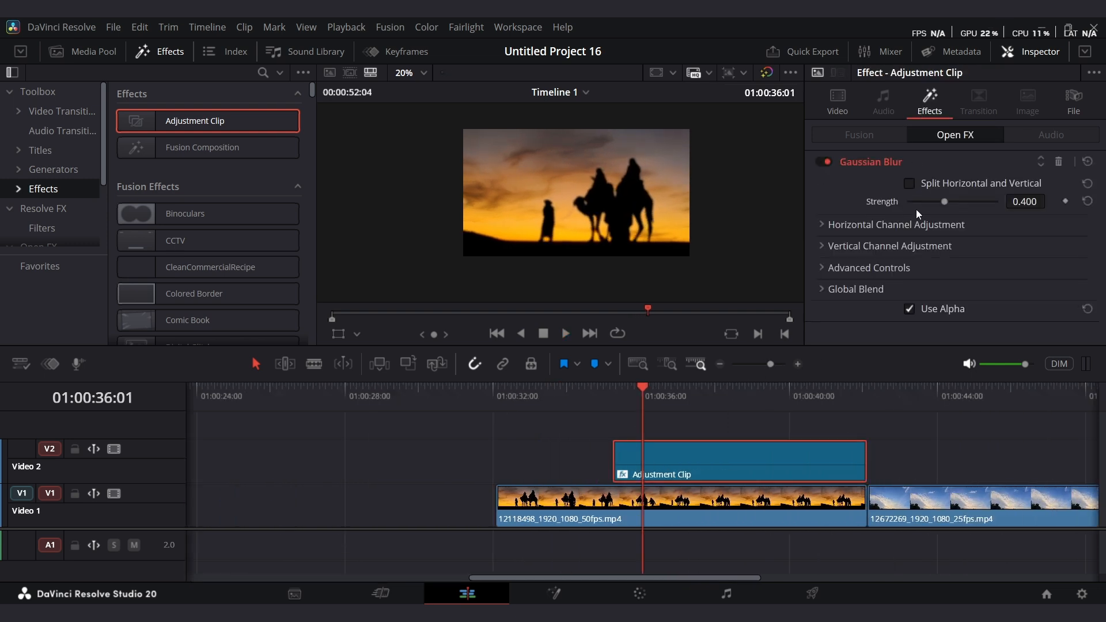
{"action": "left_click", "coordinate": [1065, 200]}
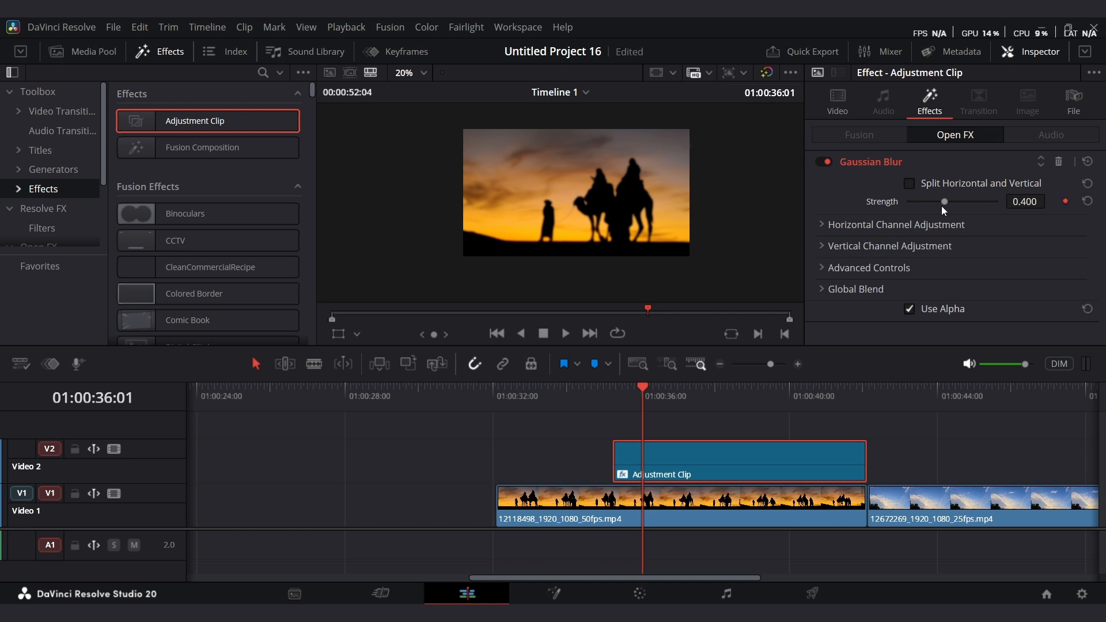
{"action": "left_click", "coordinate": [613, 396]}
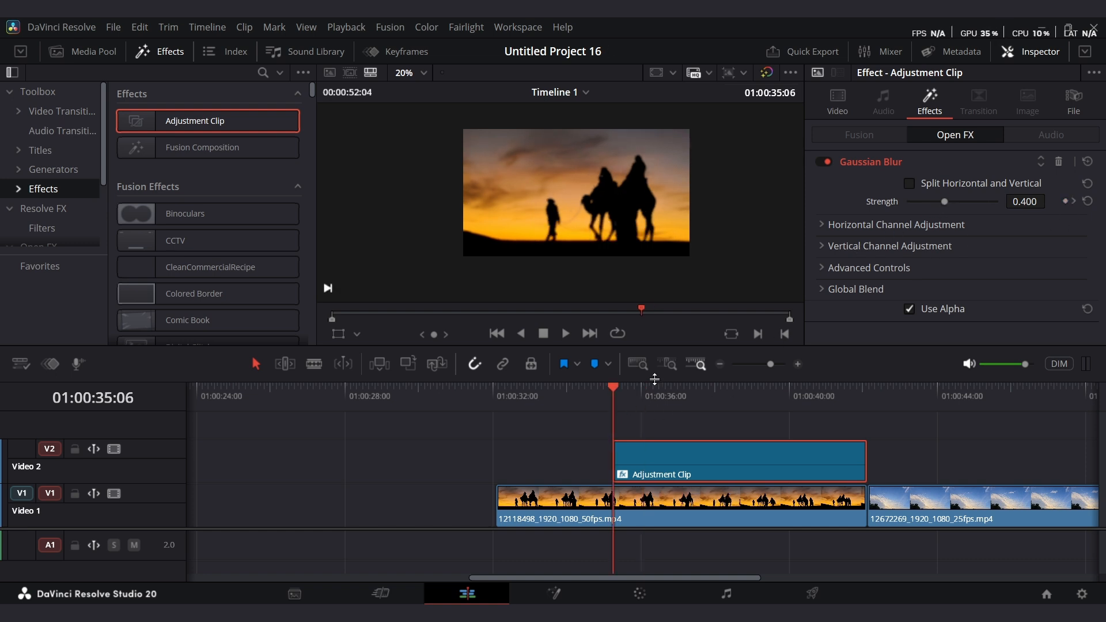
{"action": "left_click_drag", "start_coordinate": [942, 207], "coordinate": [898, 202]}
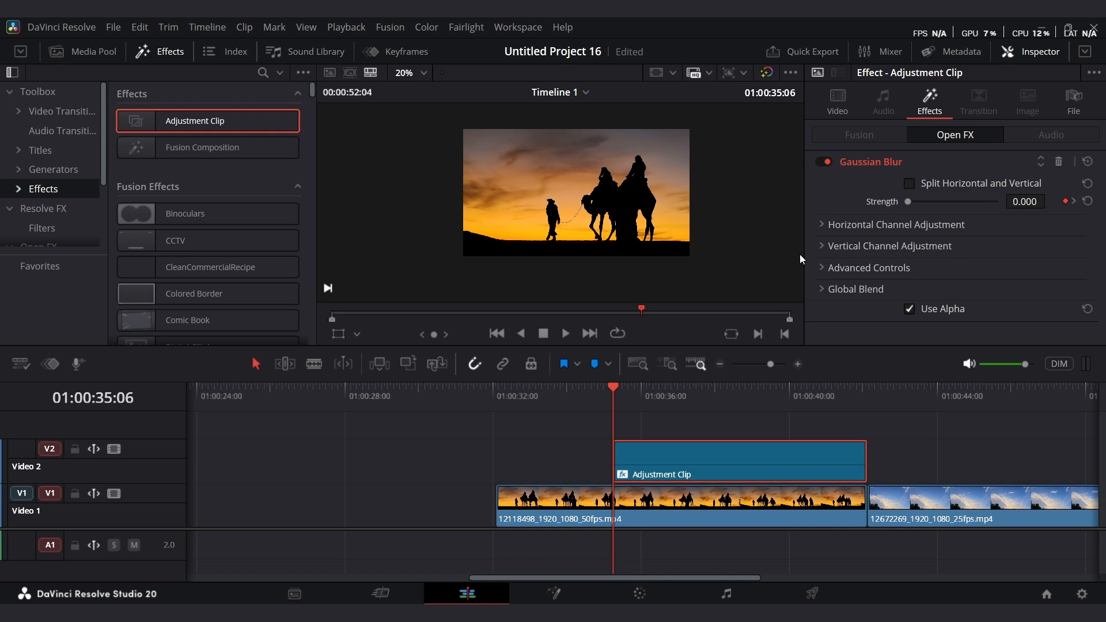
Preview the blur fade, then move the adjustment clip to start with the camel clip.
{"action": "key", "text": "space"}
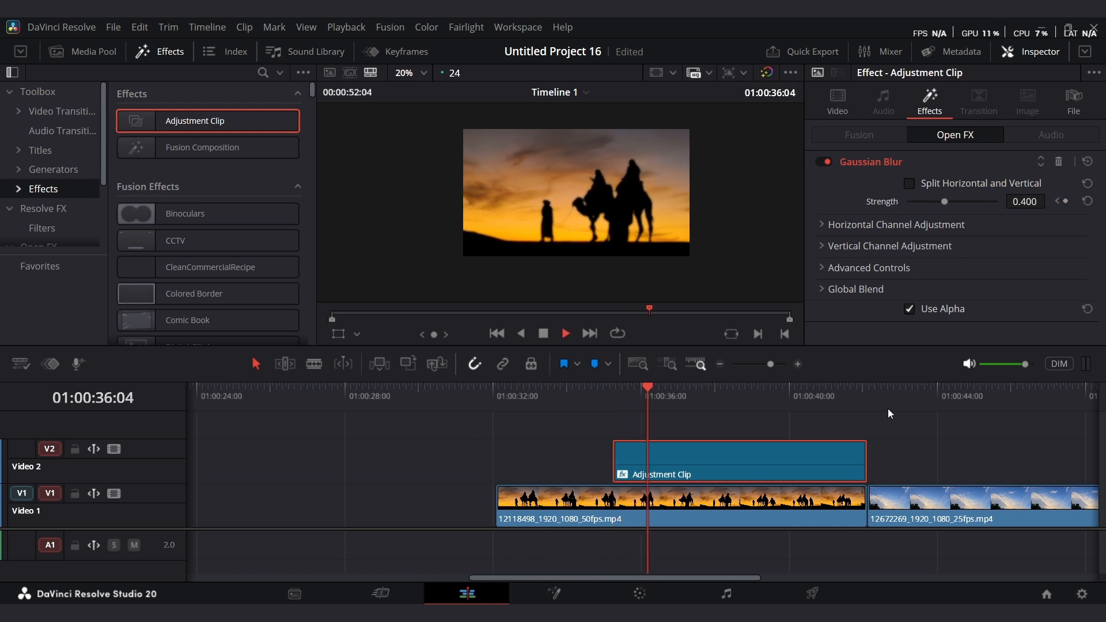
{"action": "key", "text": "space"}
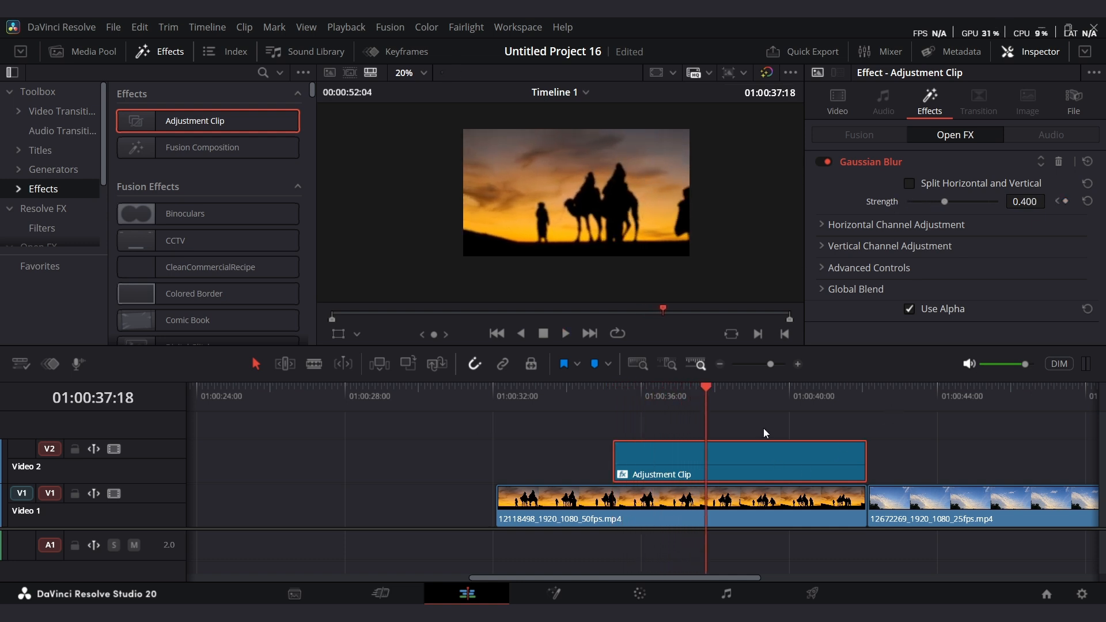
{"action": "left_click_drag", "start_coordinate": [705, 388], "coordinate": [496, 446]}
{"action": "left_click_drag", "start_coordinate": [656, 457], "coordinate": [544, 465]}
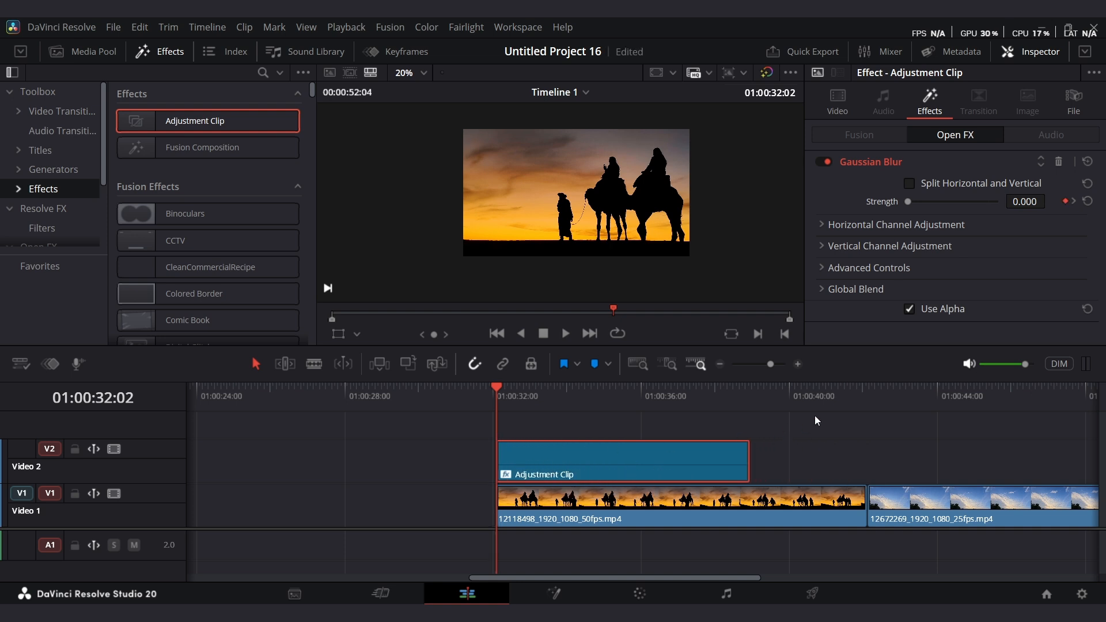
Duplicate the adjustment clip onto Video 2 above the sky clip.
{"action": "key", "text": "space"}
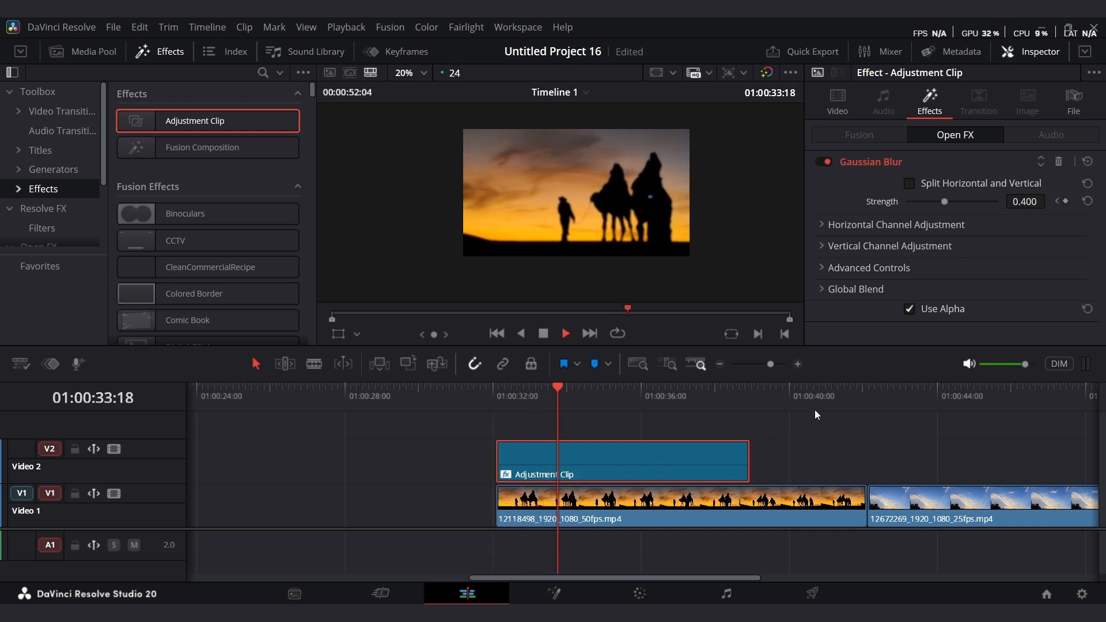
{"action": "key", "text": "space"}
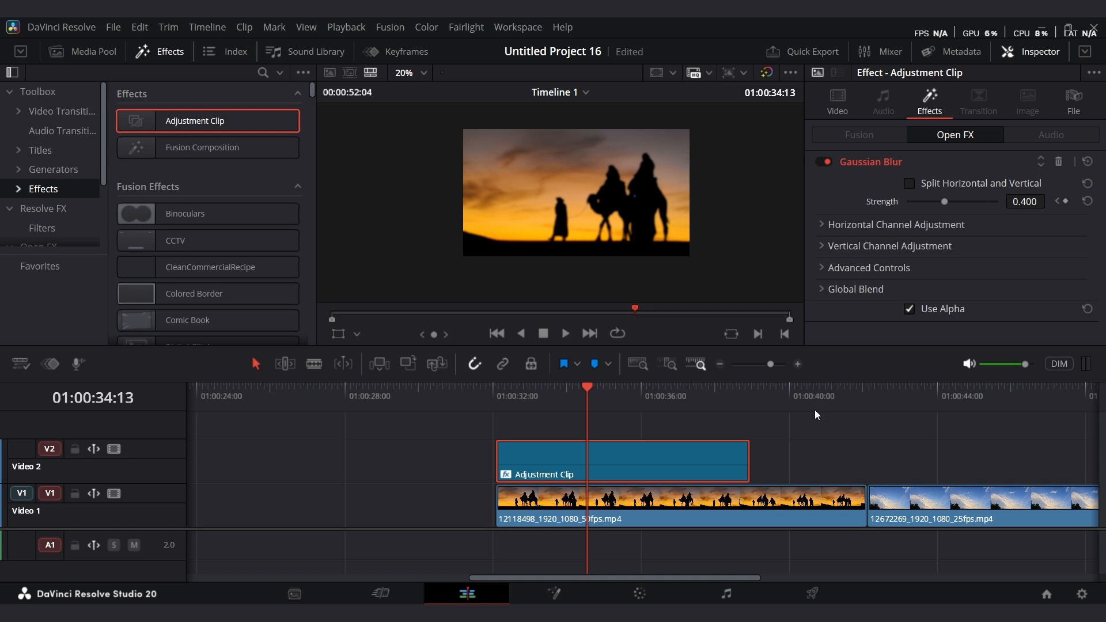
{"action": "left_click_drag", "start_coordinate": [770, 364], "coordinate": [762, 364]}
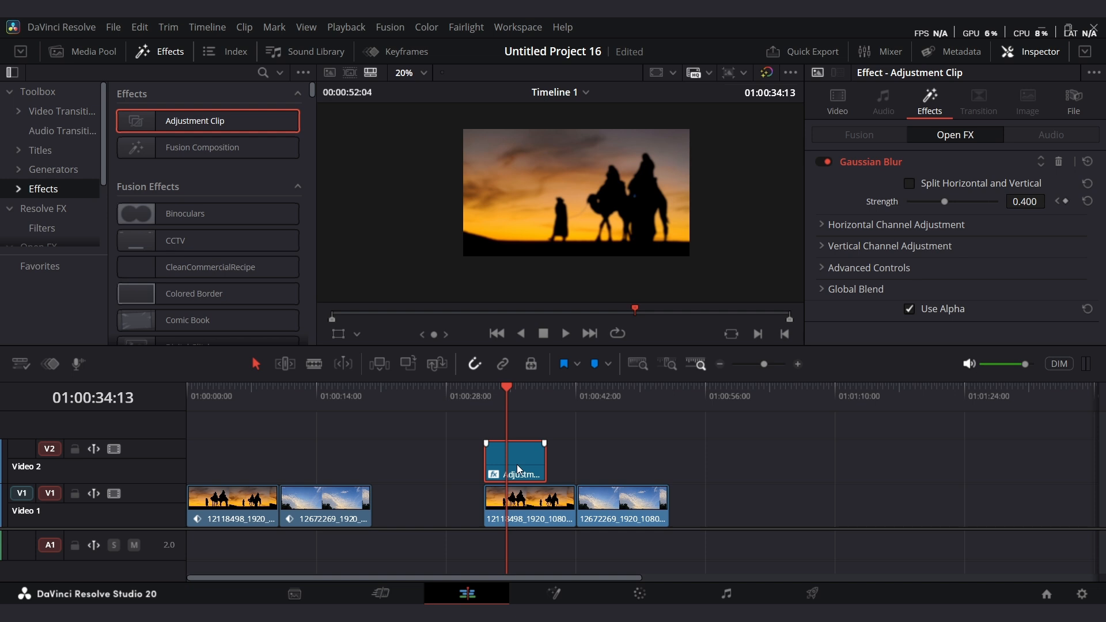
{"action": "left_click_drag", "start_coordinate": [517, 464], "coordinate": [608, 457]}
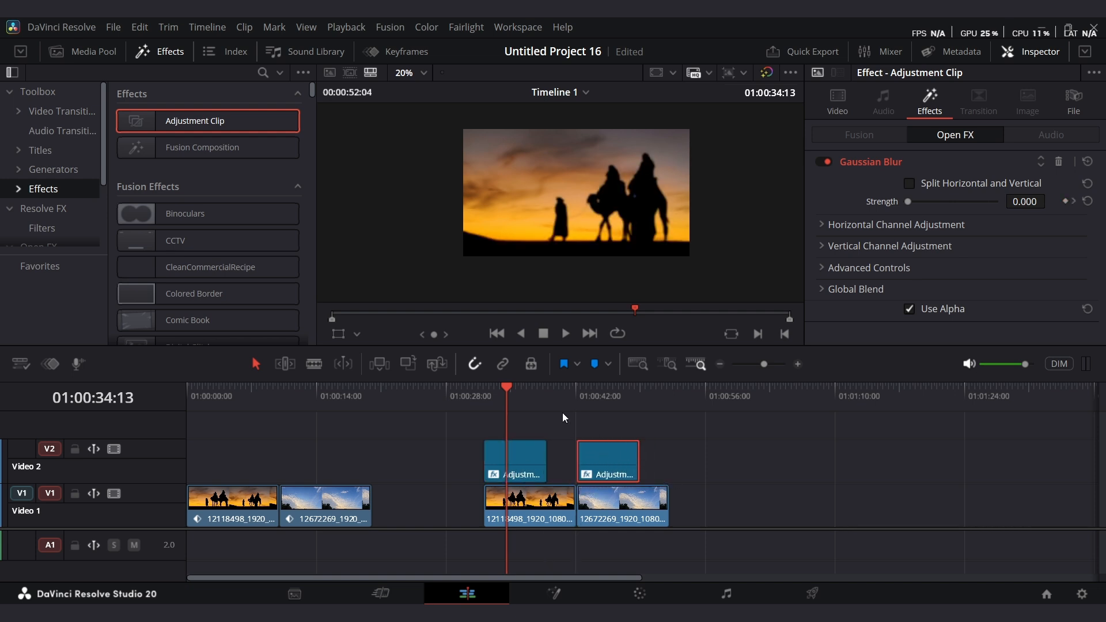
Rename the first adjustment clip as blur and set its clip color to orange.
{"action": "left_click", "coordinate": [562, 401]}
{"action": "key", "text": "space"}
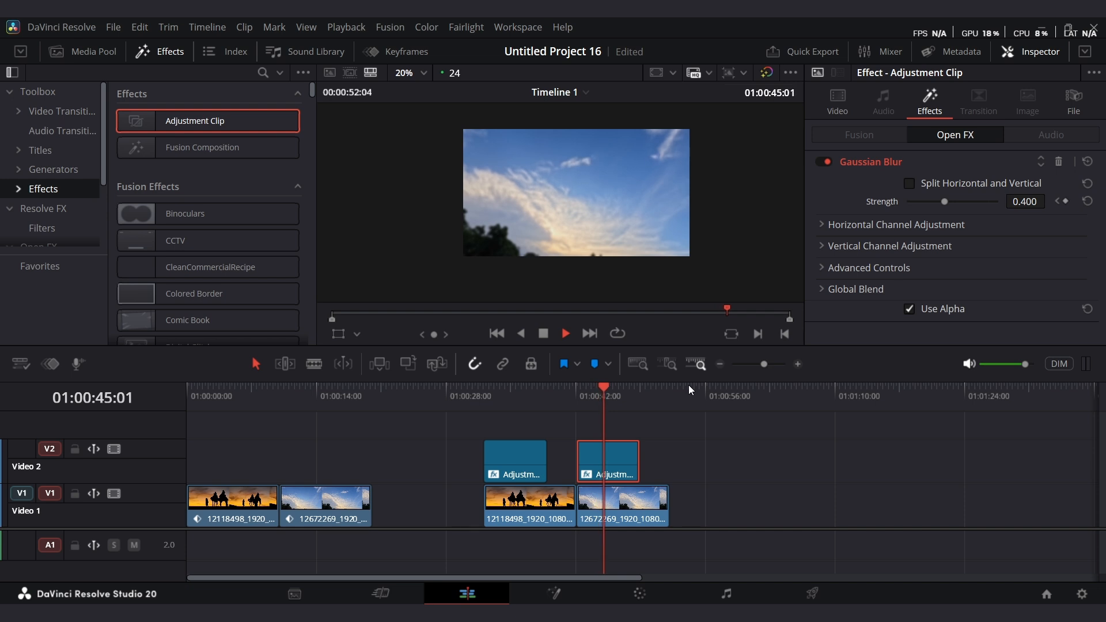
{"action": "left_click_drag", "start_coordinate": [599, 394], "coordinate": [506, 417]}
{"action": "left_click", "coordinate": [520, 461]}
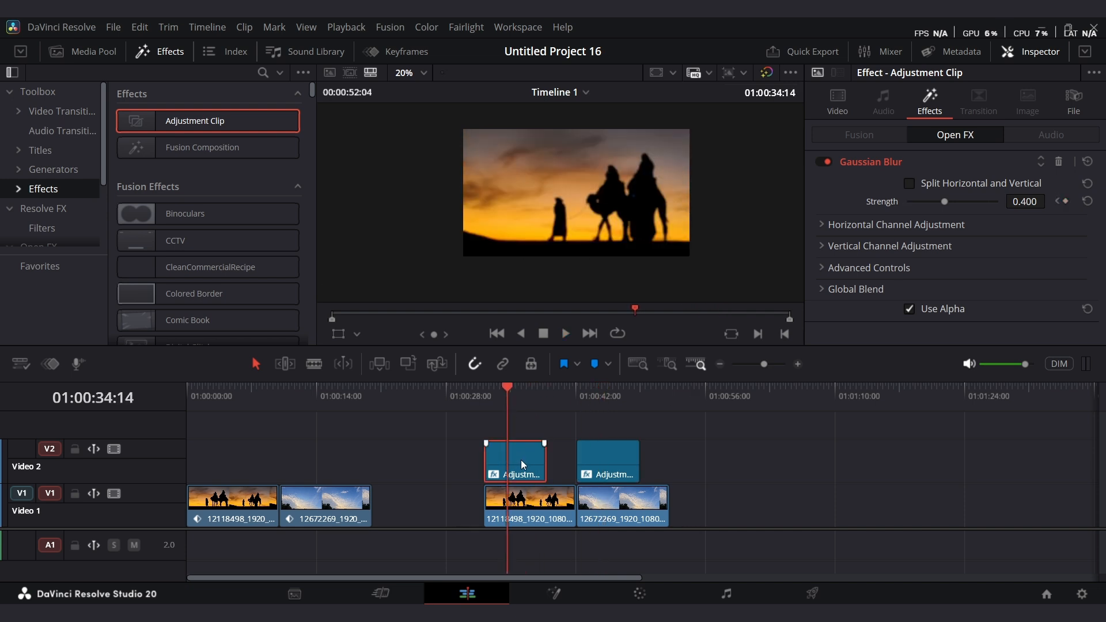
{"action": "left_click", "coordinate": [1066, 106]}
{"action": "left_click", "coordinate": [973, 166]}
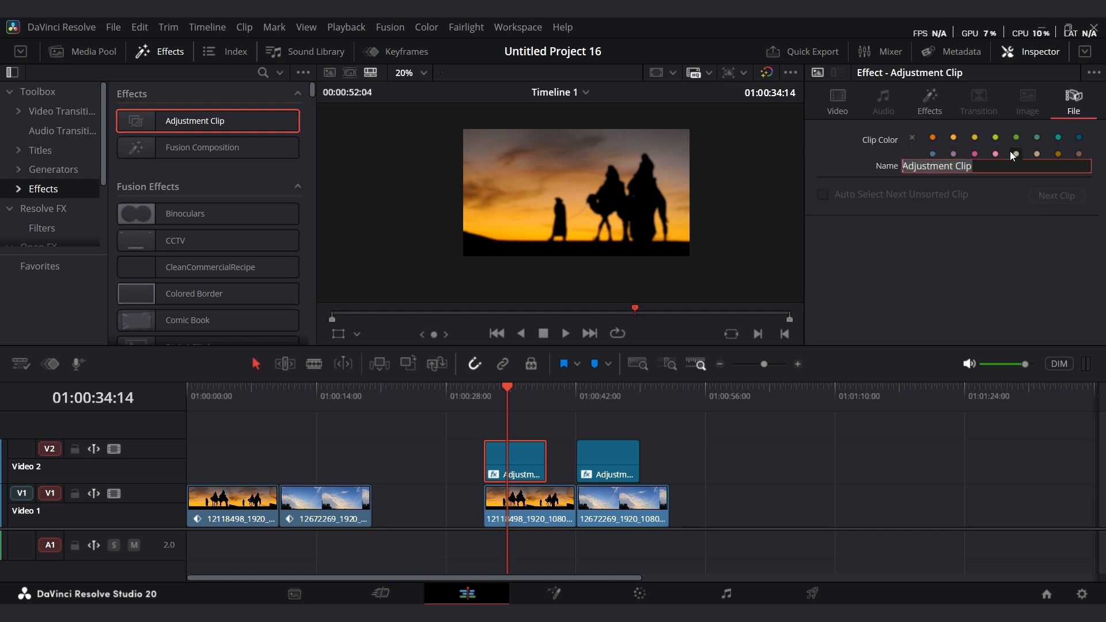
{"action": "type", "text": "b"}
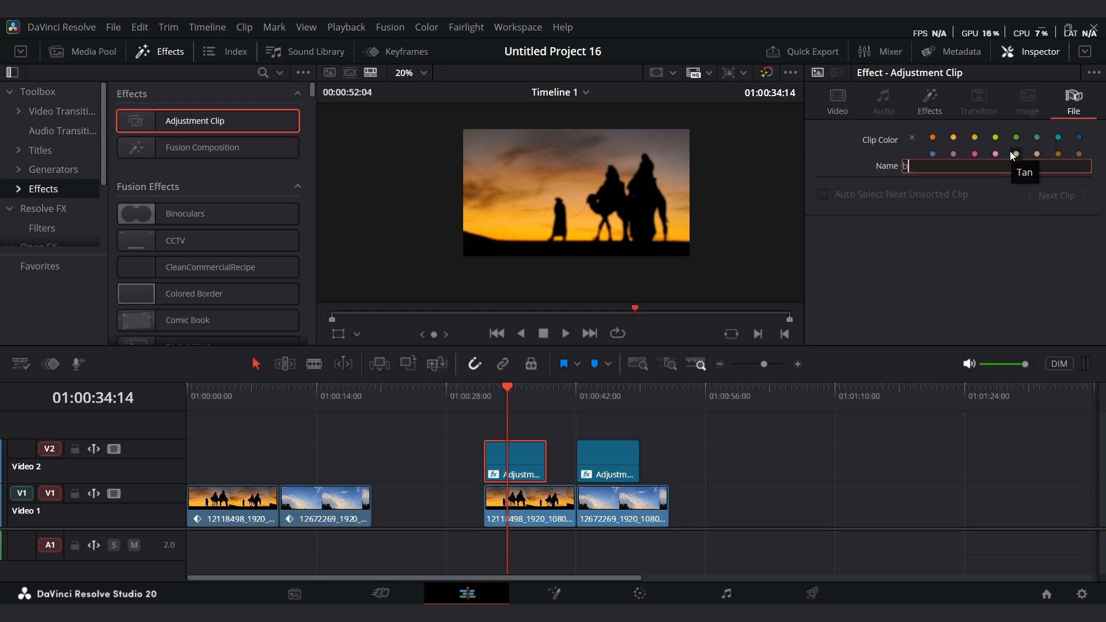
{"action": "type", "text": "lur"}
{"action": "key", "text": "Return"}
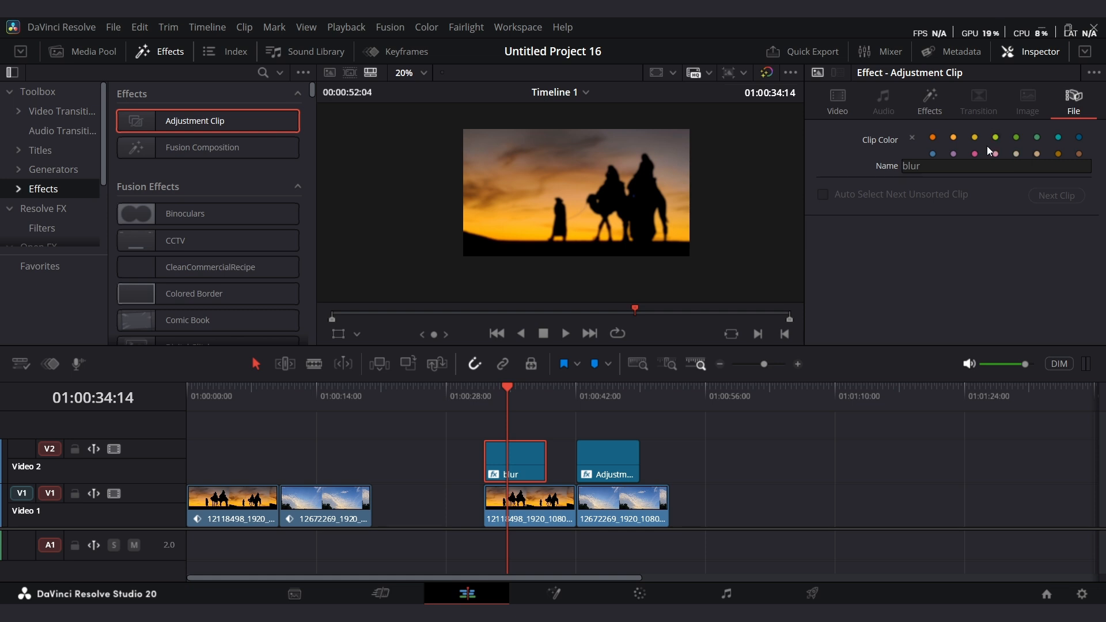
{"action": "left_click", "coordinate": [932, 139]}
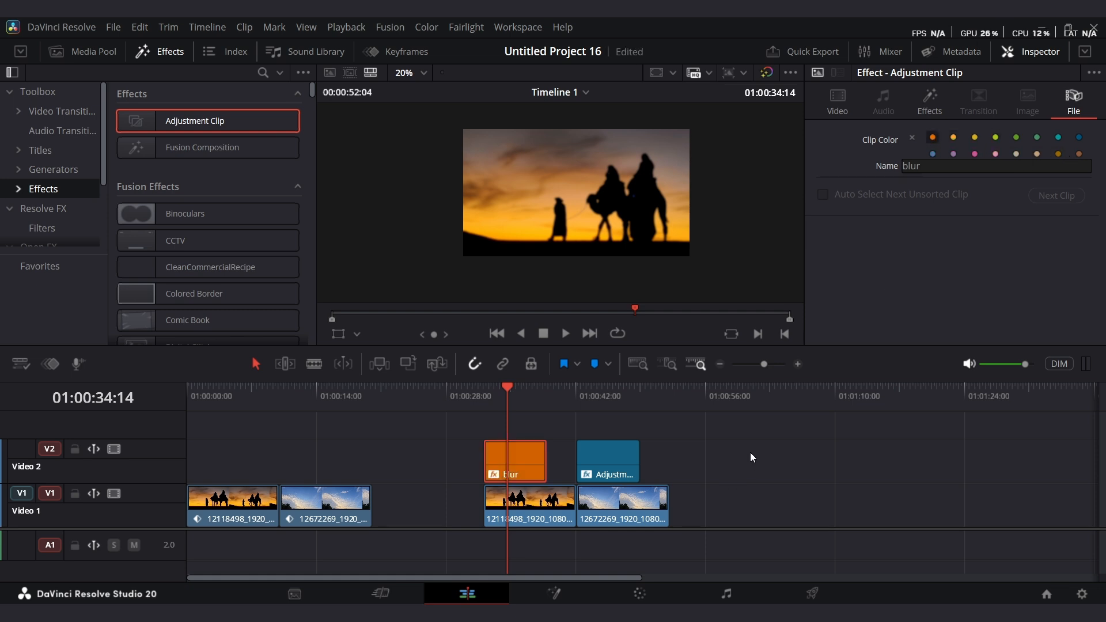
Replace the second adjustment clip with a copy of the blur clip above the sky clip.
{"action": "left_click", "coordinate": [603, 464]}
{"action": "key", "text": "Delete"}
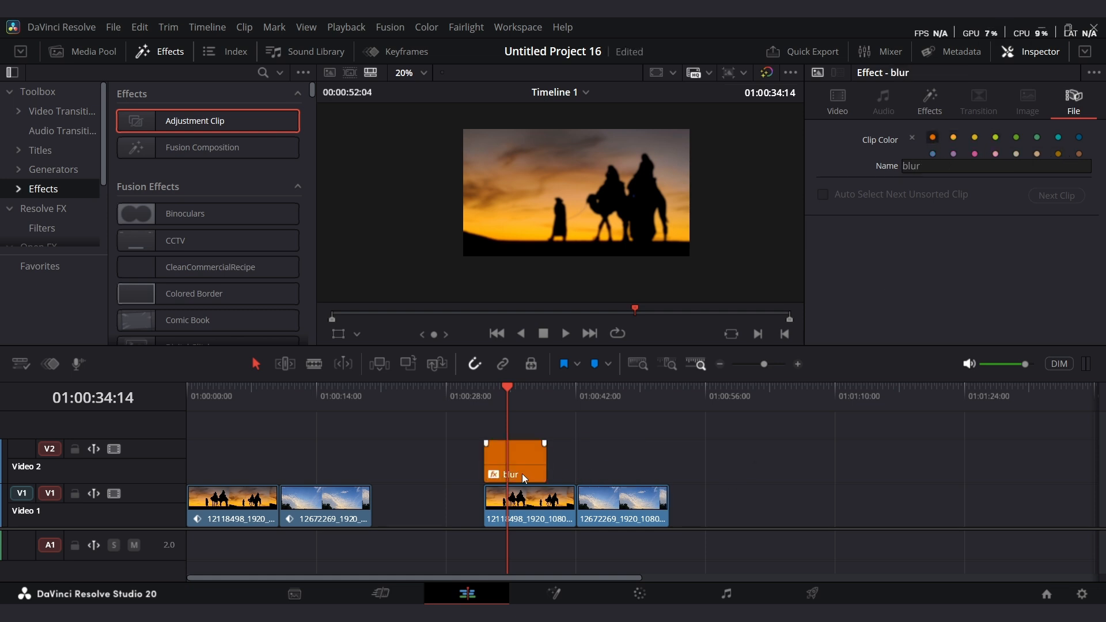
{"action": "left_click_drag", "start_coordinate": [522, 471], "coordinate": [620, 467]}
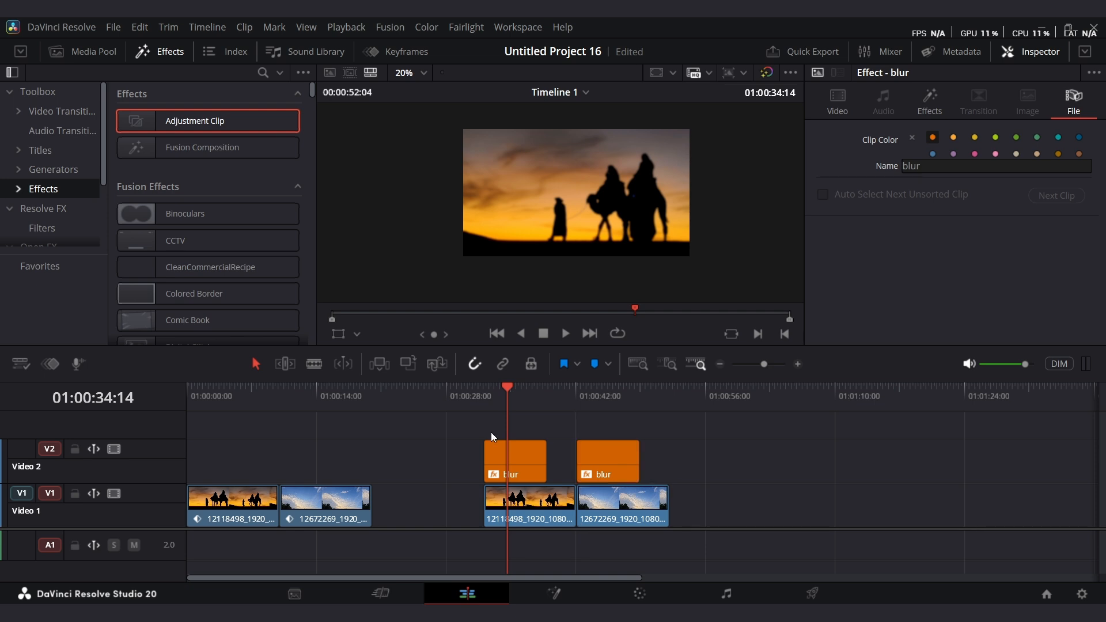
Preview the blurred sky clip, then delete the blur copy above it.
{"action": "left_click_drag", "start_coordinate": [553, 410], "coordinate": [581, 411]}
{"action": "key", "text": "space"}
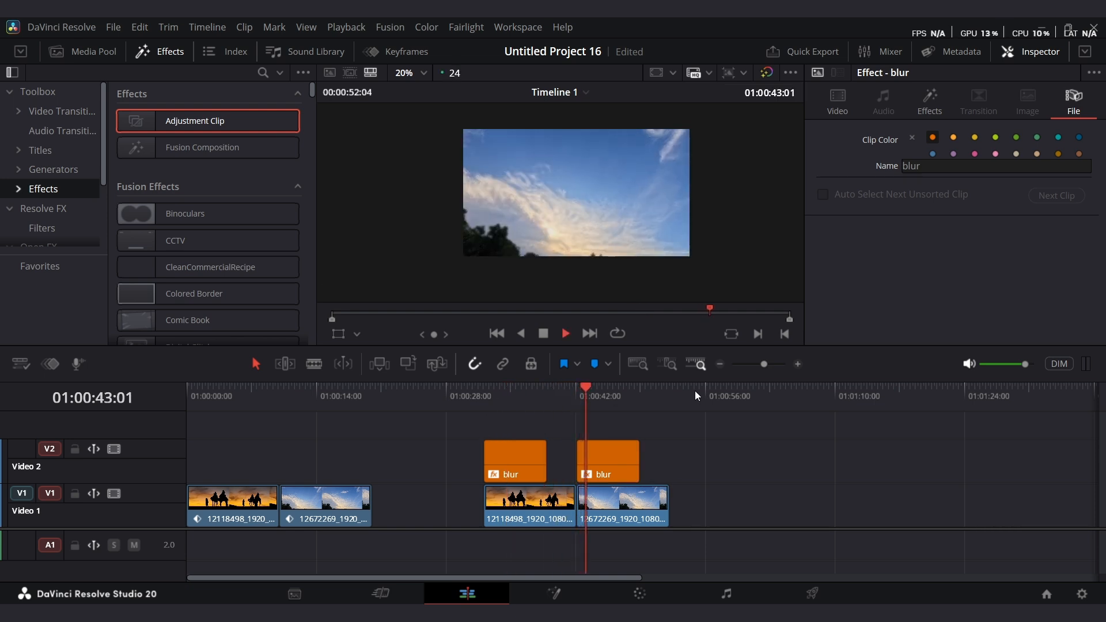
{"action": "left_click", "coordinate": [614, 455]}
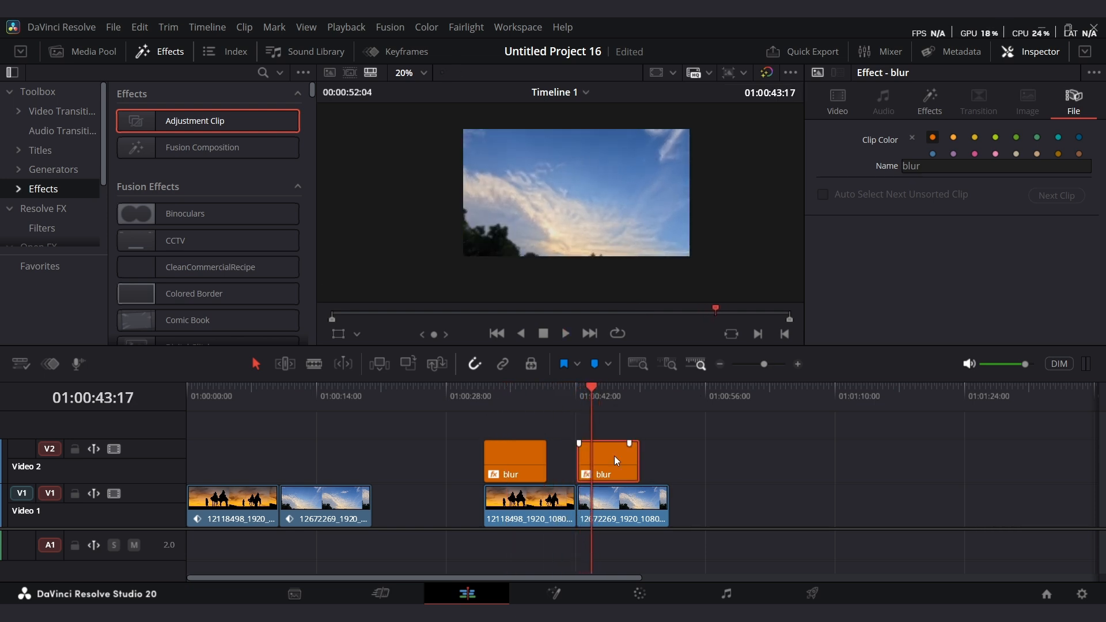
{"action": "key", "text": "Delete"}
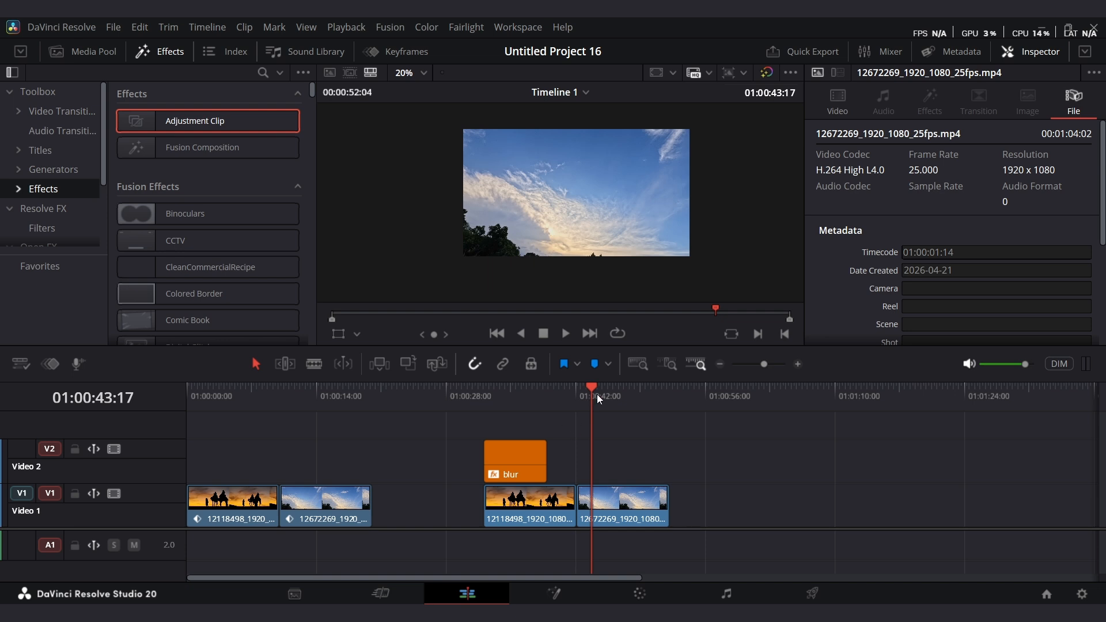
Add a new Adjustment Clip above the sky clip and set its Crop Left to about 440.
{"action": "key", "text": "Up"}
{"action": "left_click_drag", "start_coordinate": [166, 120], "coordinate": [574, 475]}
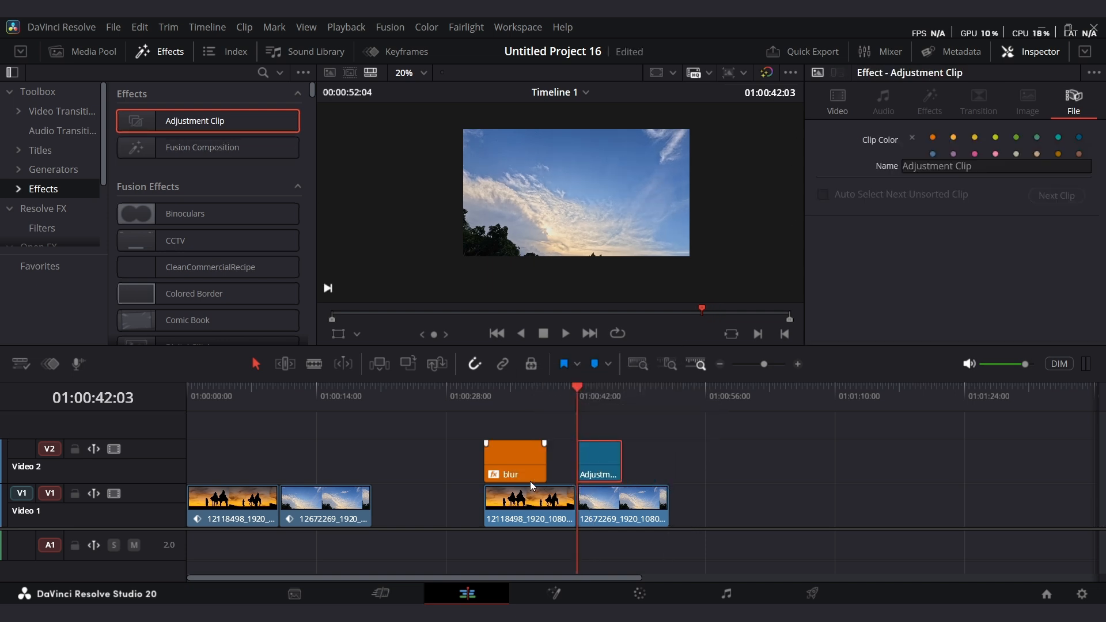
{"action": "left_click", "coordinate": [849, 104]}
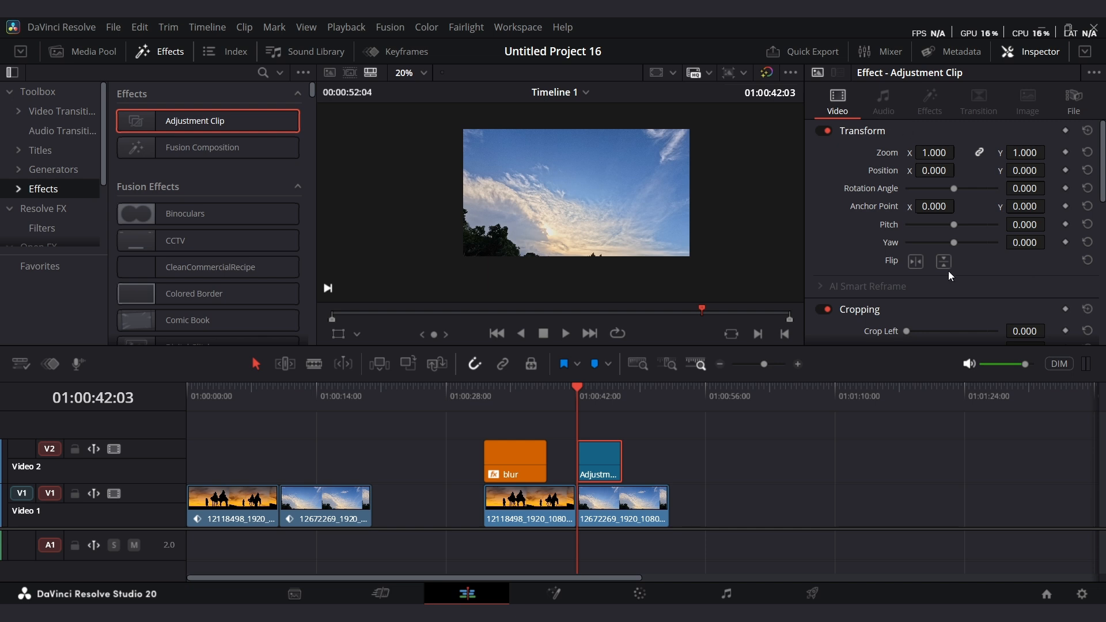
{"action": "scroll", "coordinate": [949, 244], "scroll_direction": "down", "scroll_amount": 3}
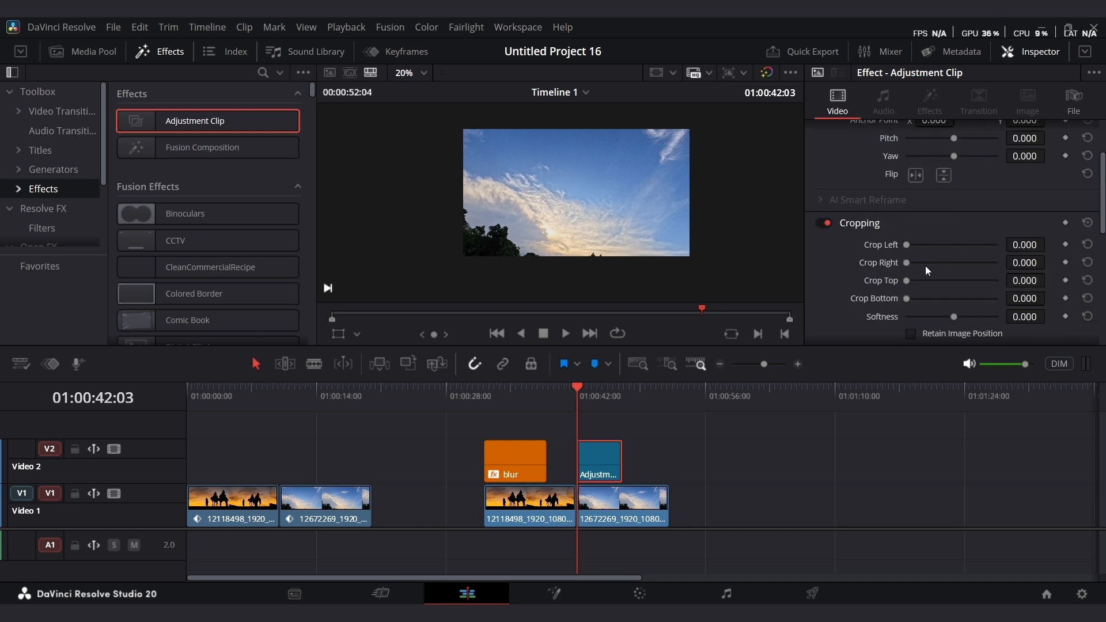
{"action": "left_click_drag", "start_coordinate": [908, 244], "coordinate": [927, 247]}
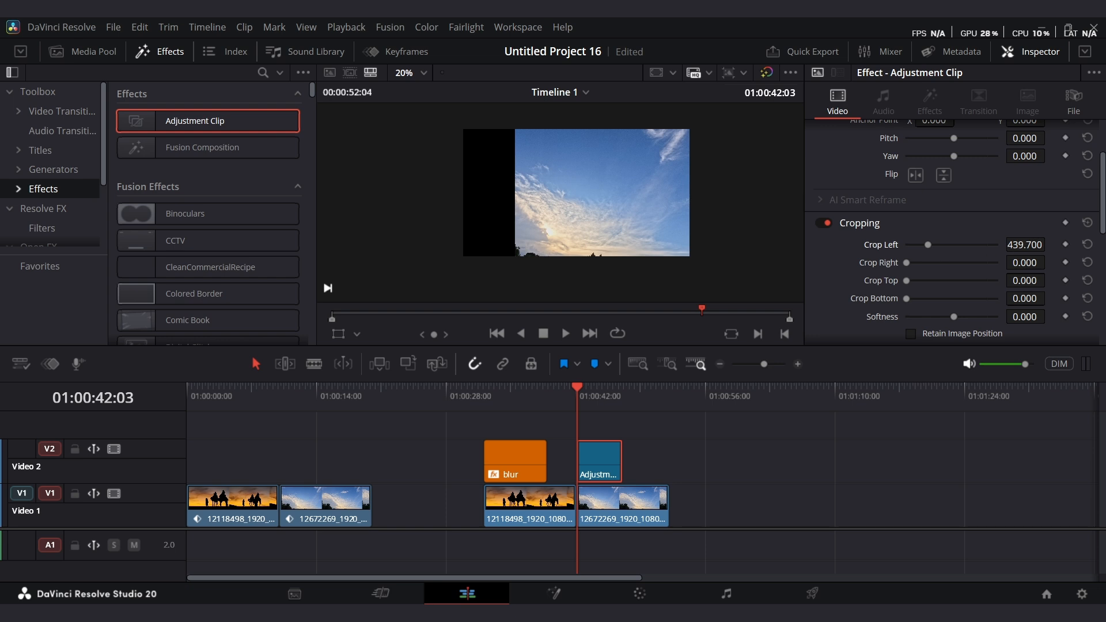
Set the adjustment clip's Crop Left and Crop Right to 400 each.
{"action": "left_click", "coordinate": [1024, 244]}
{"action": "type", "text": "400"}
{"action": "key", "text": "Tab"}
{"action": "type", "text": "40"}
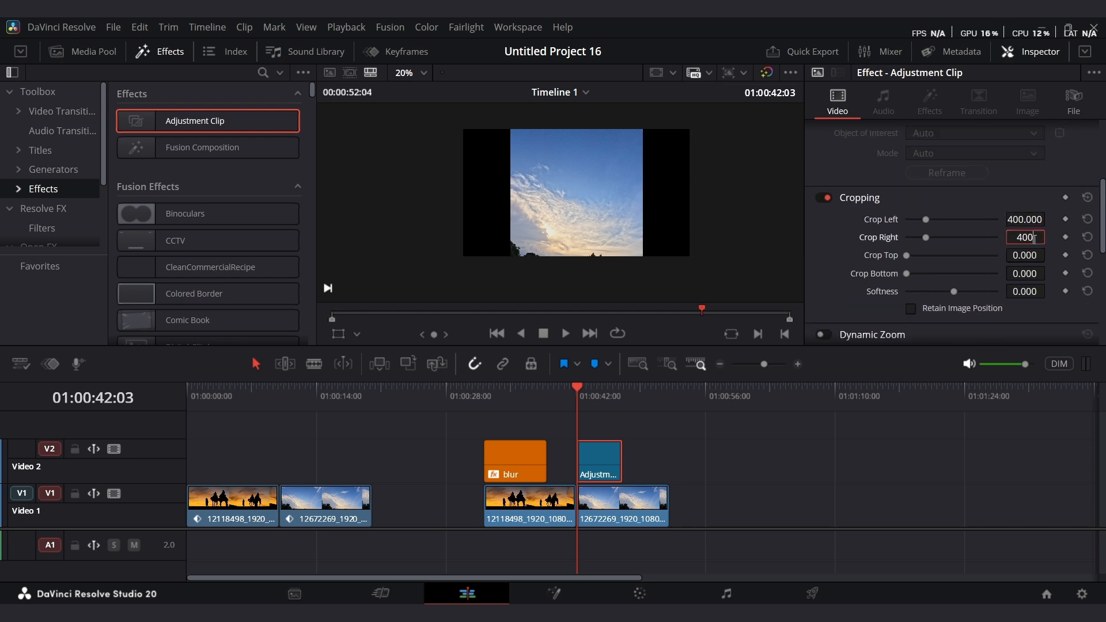
{"action": "type", "text": "0"}
{"action": "key", "text": "Return"}
Add keyframes for Crop Right and Crop Left at the playhead on the adjustment clip.
{"action": "scroll", "coordinate": [587, 179], "scroll_direction": "down", "scroll_amount": 1}
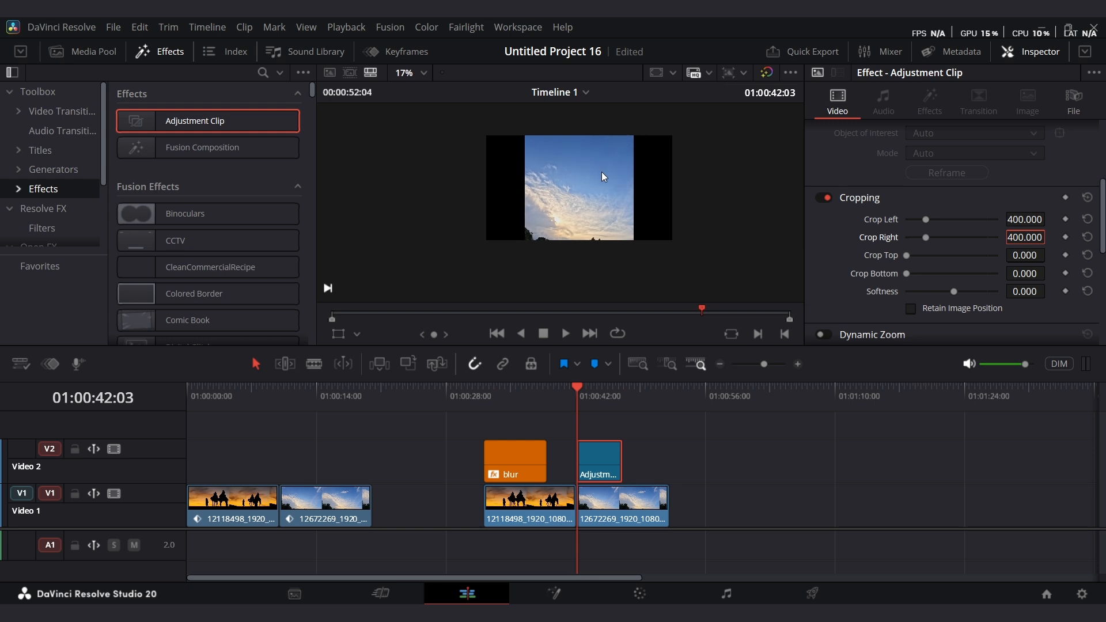
{"action": "left_click_drag", "start_coordinate": [763, 364], "coordinate": [779, 364]}
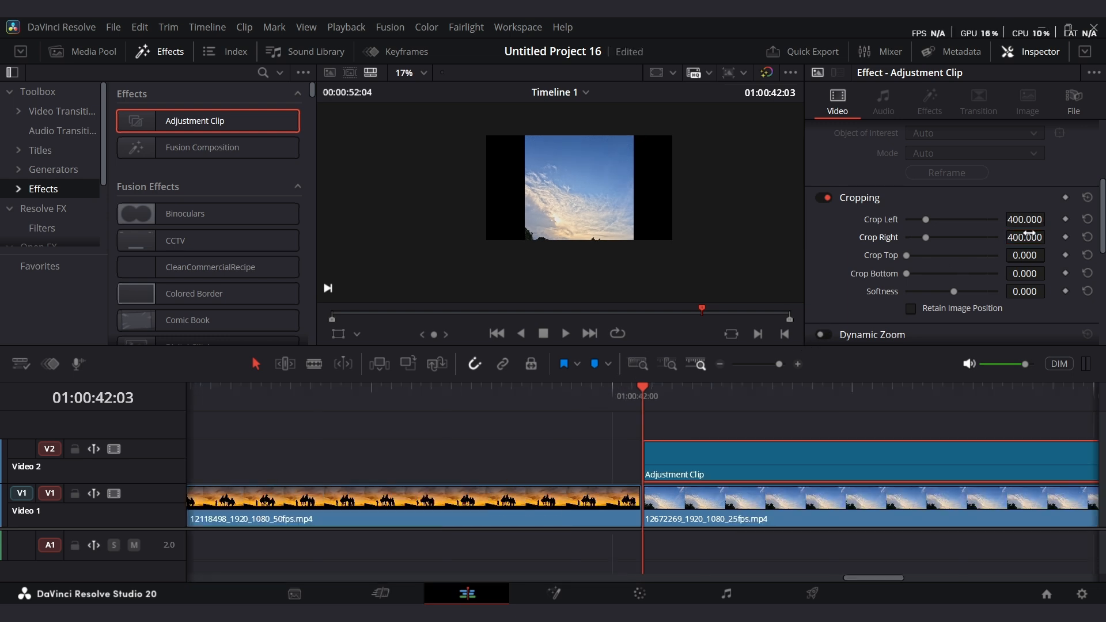
{"action": "left_click", "coordinate": [1064, 236]}
{"action": "left_click", "coordinate": [1063, 221]}
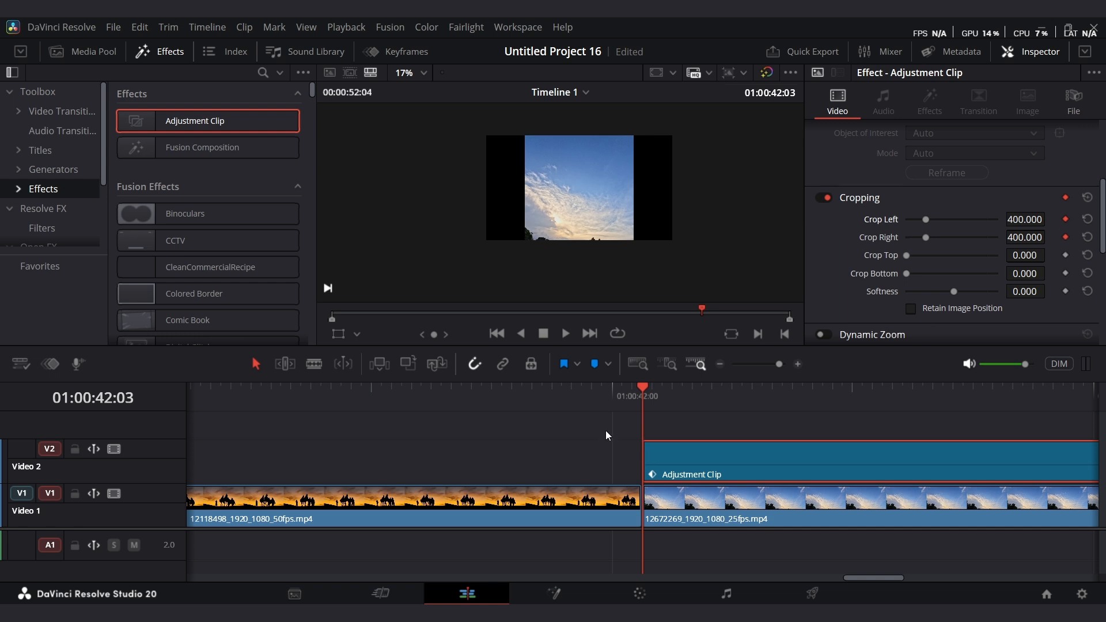
Move the playhead later, bring both crop values down to 0 to animate the reveal, and play it back.
{"action": "left_click_drag", "start_coordinate": [658, 399], "coordinate": [718, 402]}
{"action": "left_click_drag", "start_coordinate": [925, 219], "coordinate": [889, 247]}
{"action": "left_click_drag", "start_coordinate": [668, 409], "coordinate": [644, 421]}
{"action": "key", "text": "space"}
{"action": "key", "text": "space"}
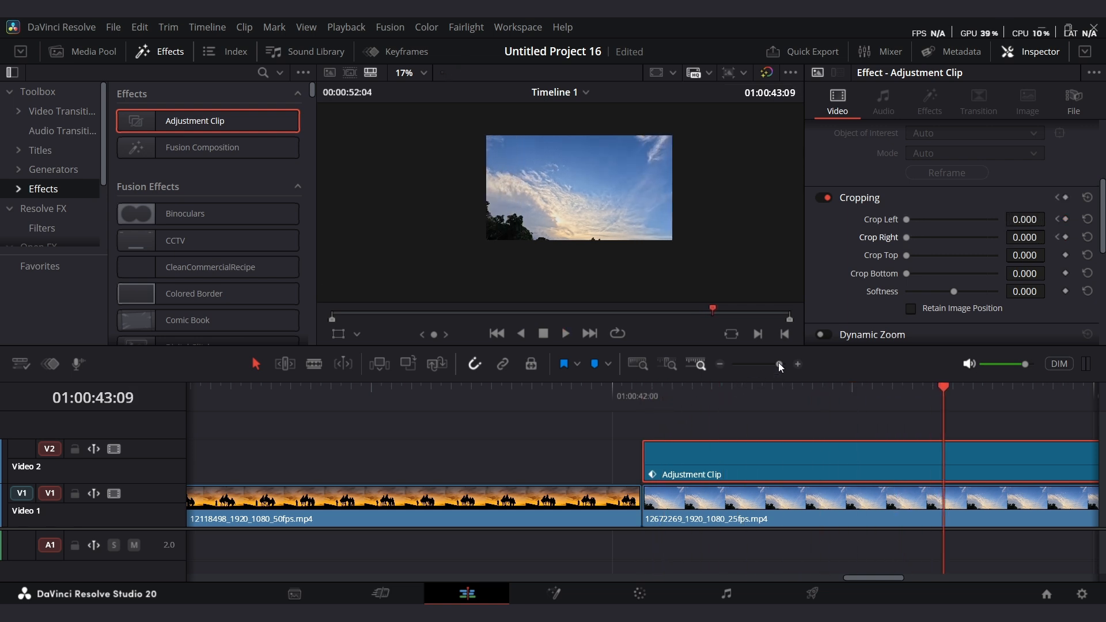
Rename the adjustment clip as crop and set its clip color to green.
{"action": "left_click_drag", "start_coordinate": [778, 363], "coordinate": [772, 362]}
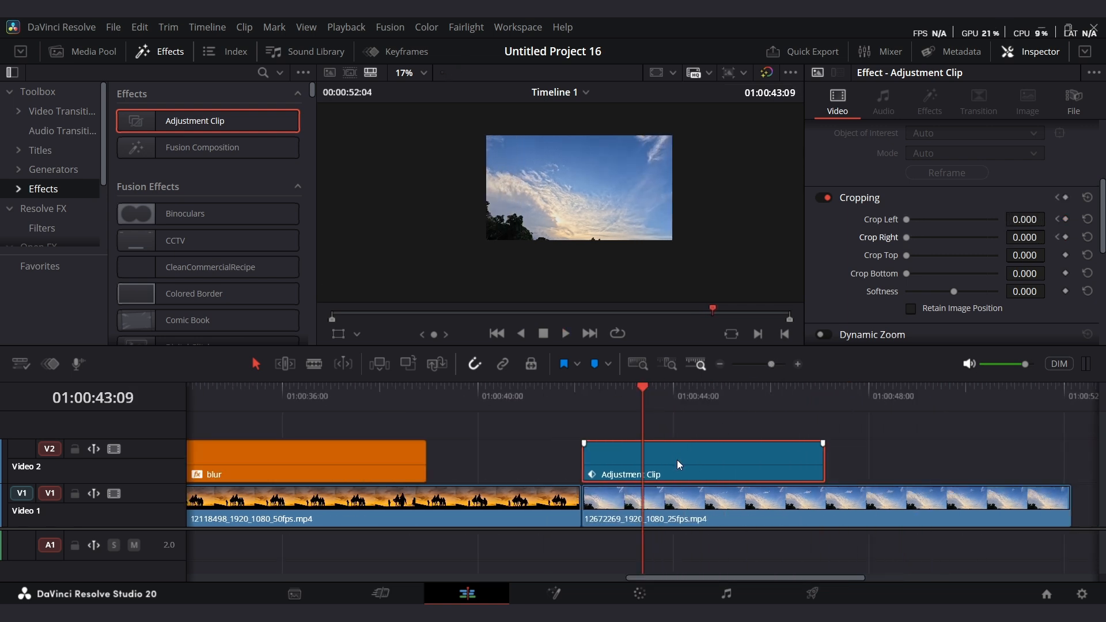
{"action": "scroll", "coordinate": [934, 196], "scroll_direction": "up", "scroll_amount": 5}
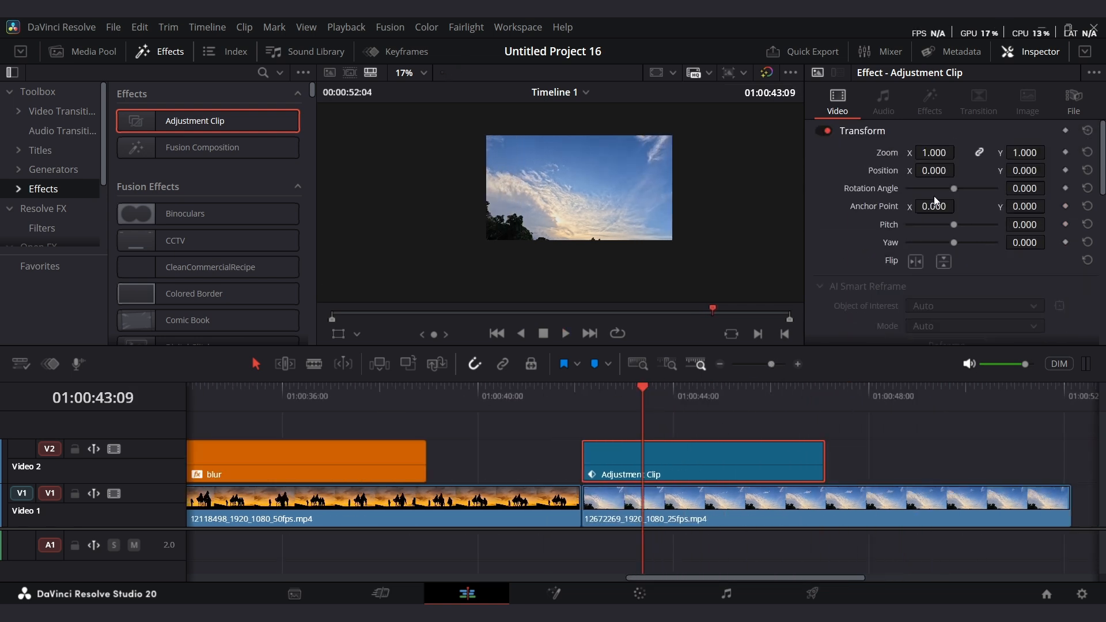
{"action": "left_click", "coordinate": [1078, 103]}
{"action": "left_click", "coordinate": [987, 167]}
{"action": "type", "text": "crop"}
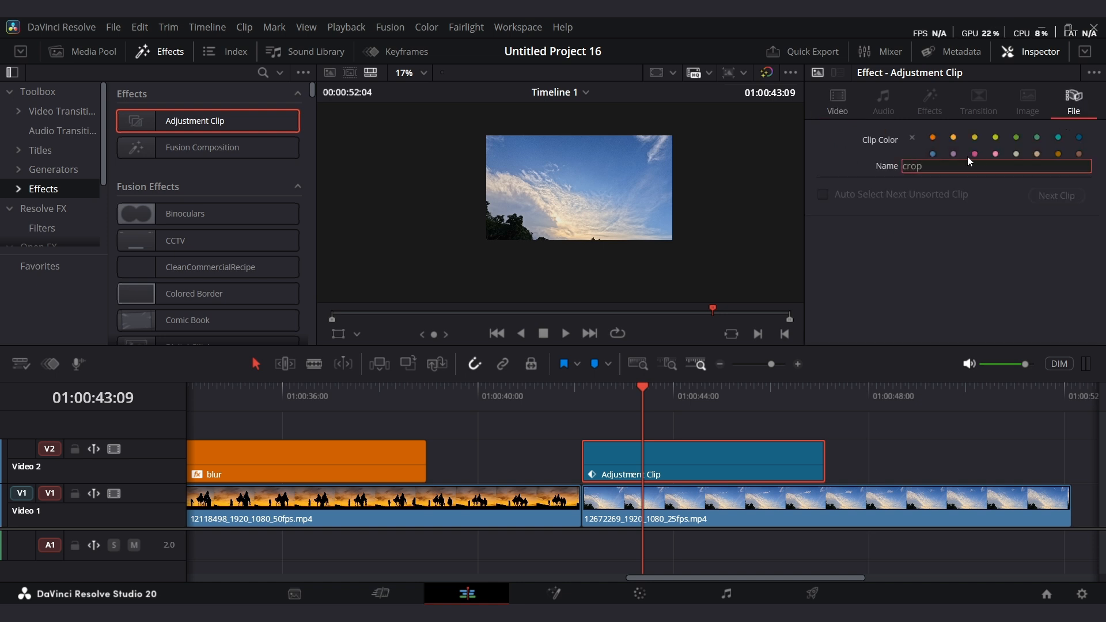
{"action": "left_click", "coordinate": [1016, 138]}
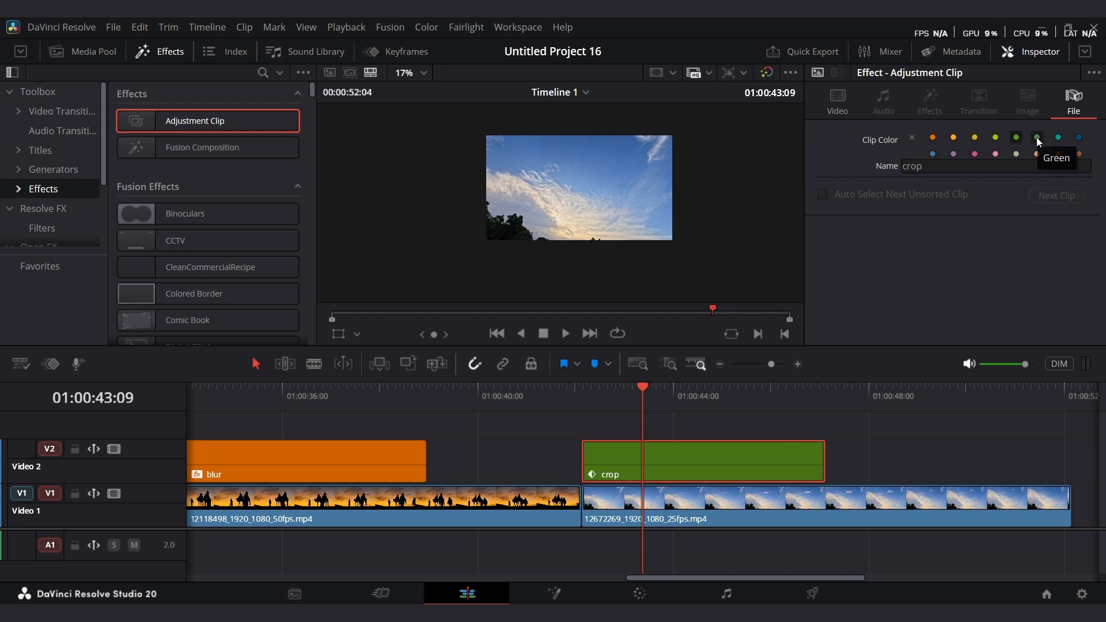
Save the orange blur adjustment clip into the media pool.
{"action": "left_click", "coordinate": [908, 454]}
{"action": "left_click", "coordinate": [766, 363]}
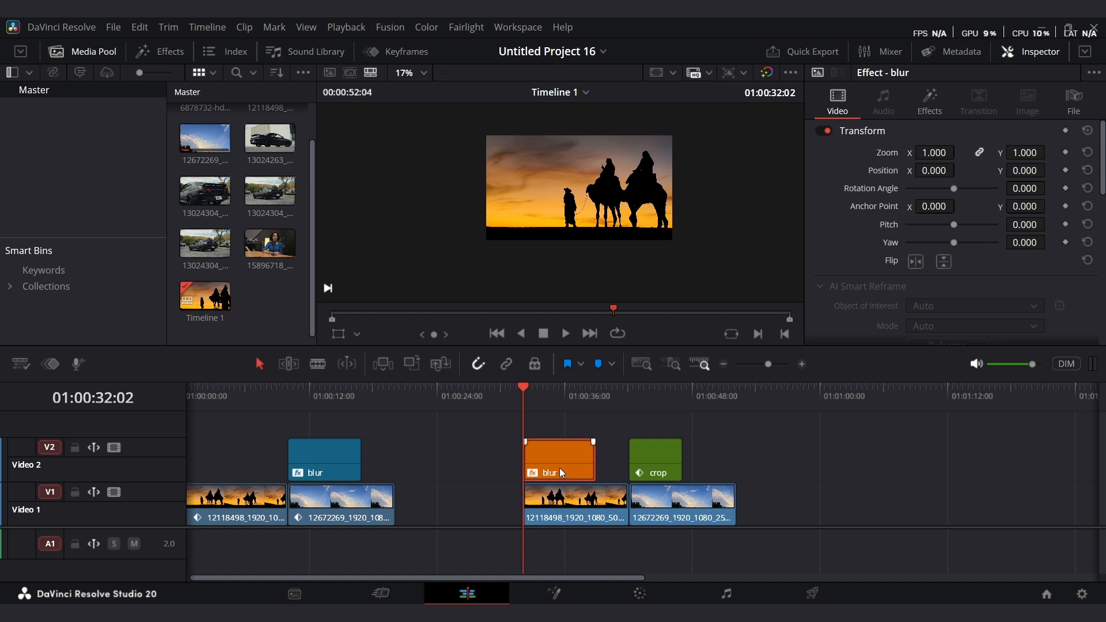
{"action": "left_click_drag", "start_coordinate": [559, 467], "coordinate": [256, 299]}
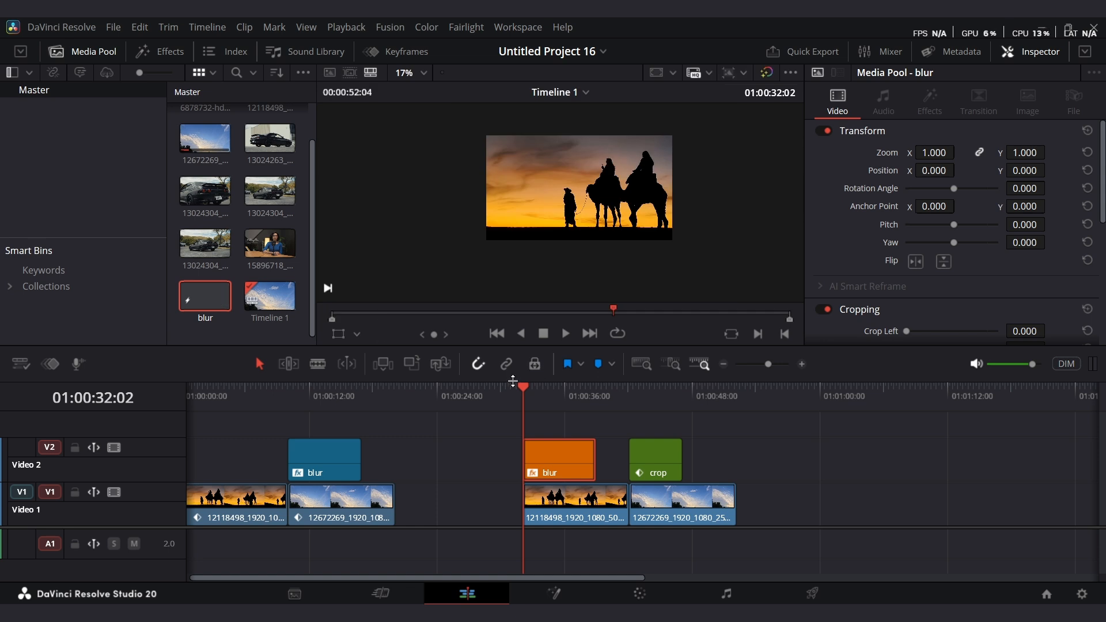
Place the saved blur clip from the media pool above the first clip at the timeline start and play it.
{"action": "left_click_drag", "start_coordinate": [519, 389], "coordinate": [178, 416]}
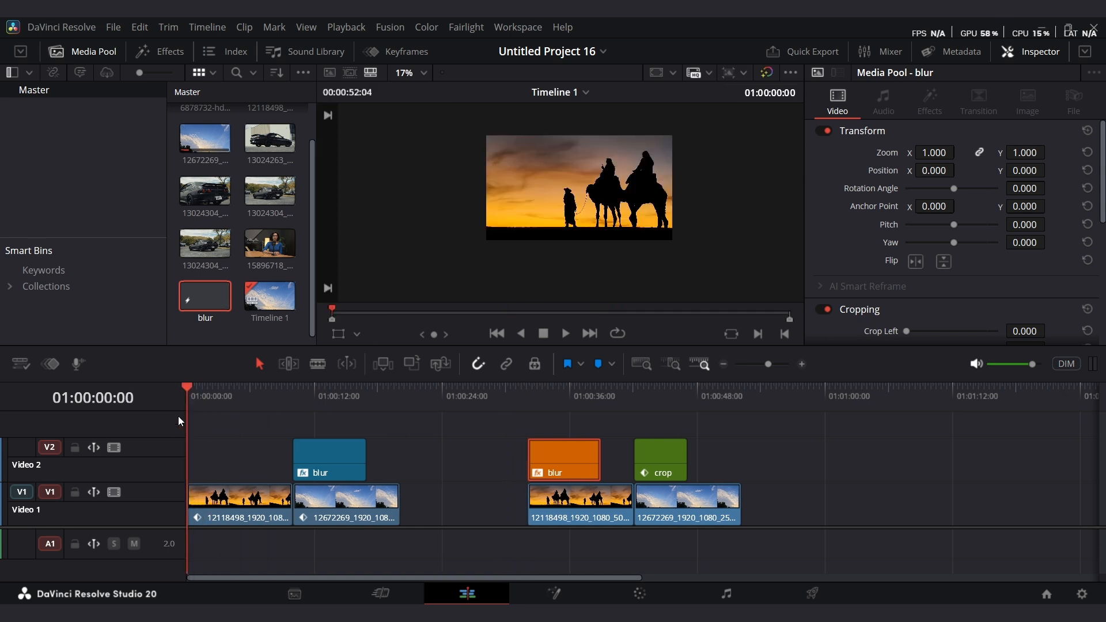
{"action": "left_click_drag", "start_coordinate": [210, 302], "coordinate": [213, 457]}
{"action": "key", "text": "space"}
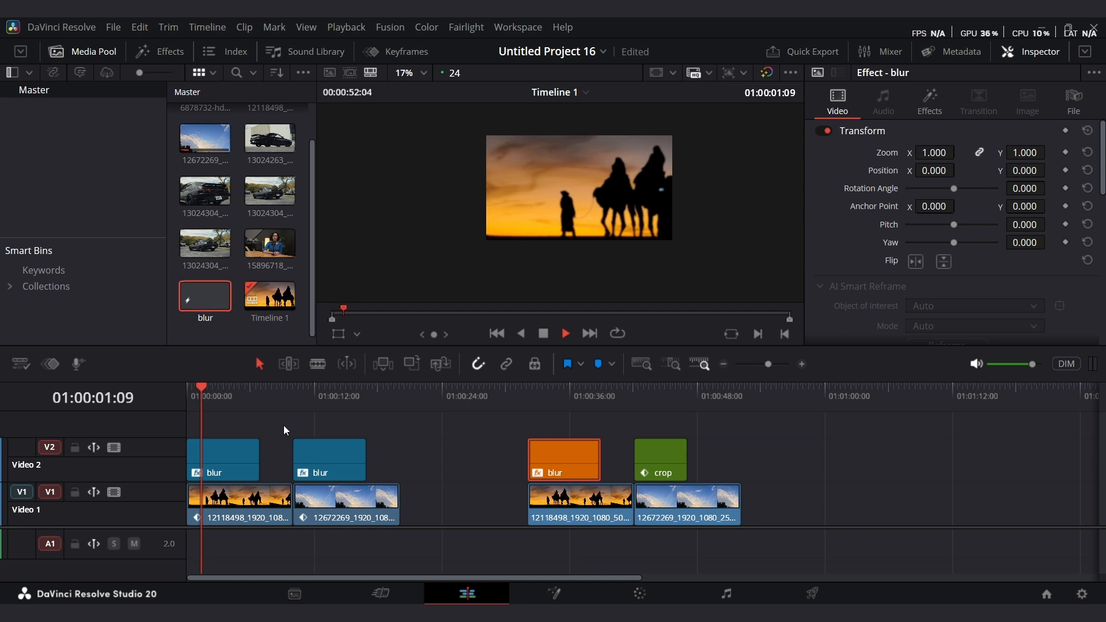
Save the green crop adjustment clip into the media pool.
{"action": "left_click_drag", "start_coordinate": [660, 454], "coordinate": [194, 338]}
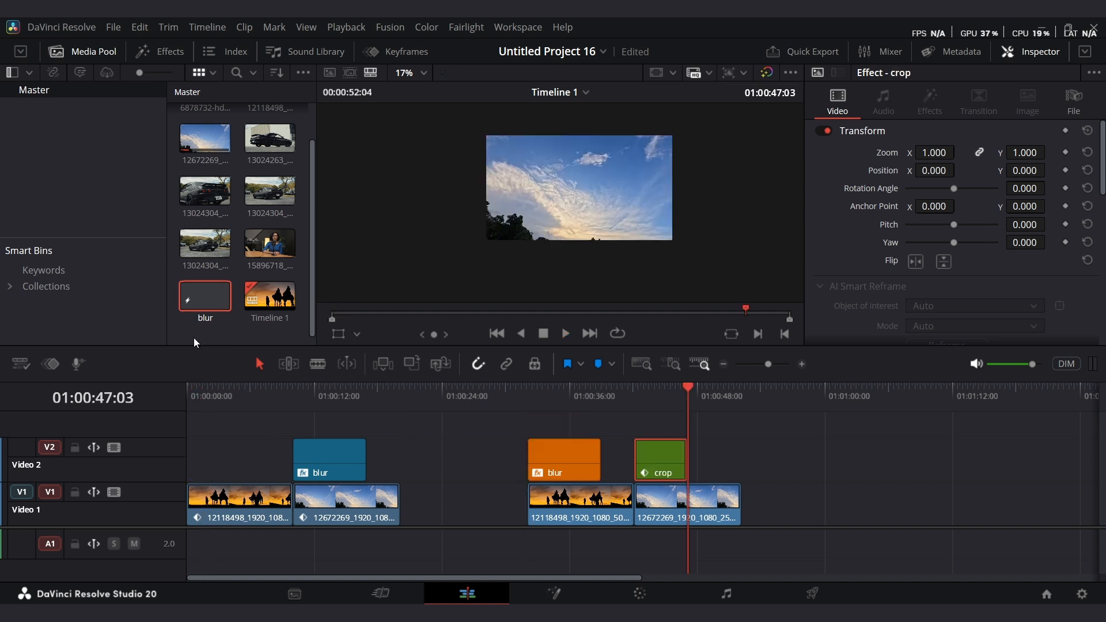
{"action": "left_click_drag", "start_coordinate": [660, 457], "coordinate": [236, 326]}
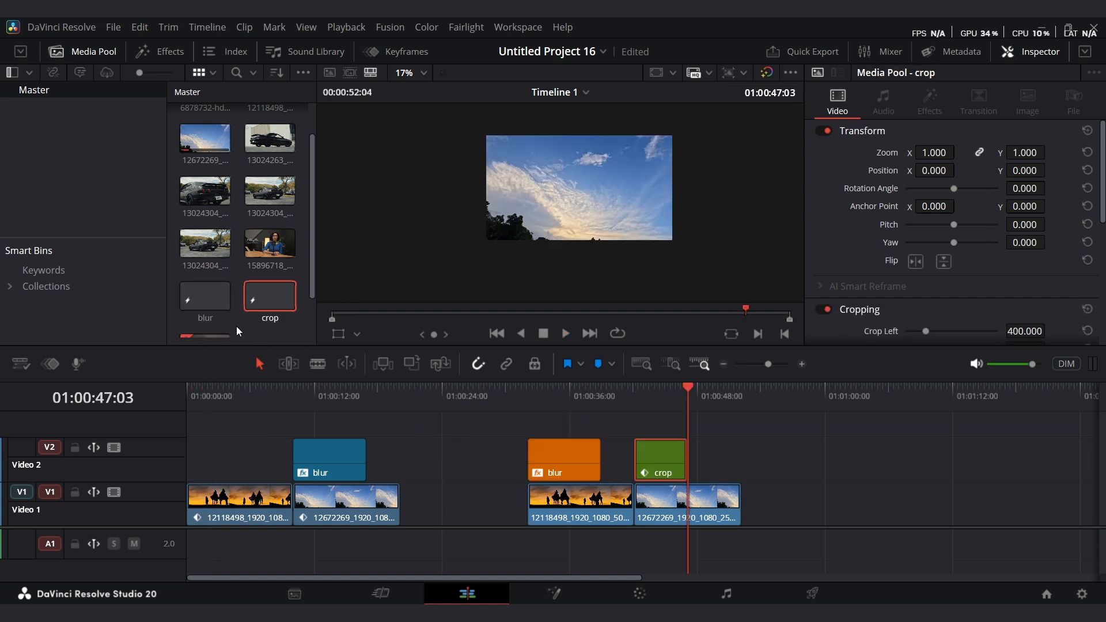